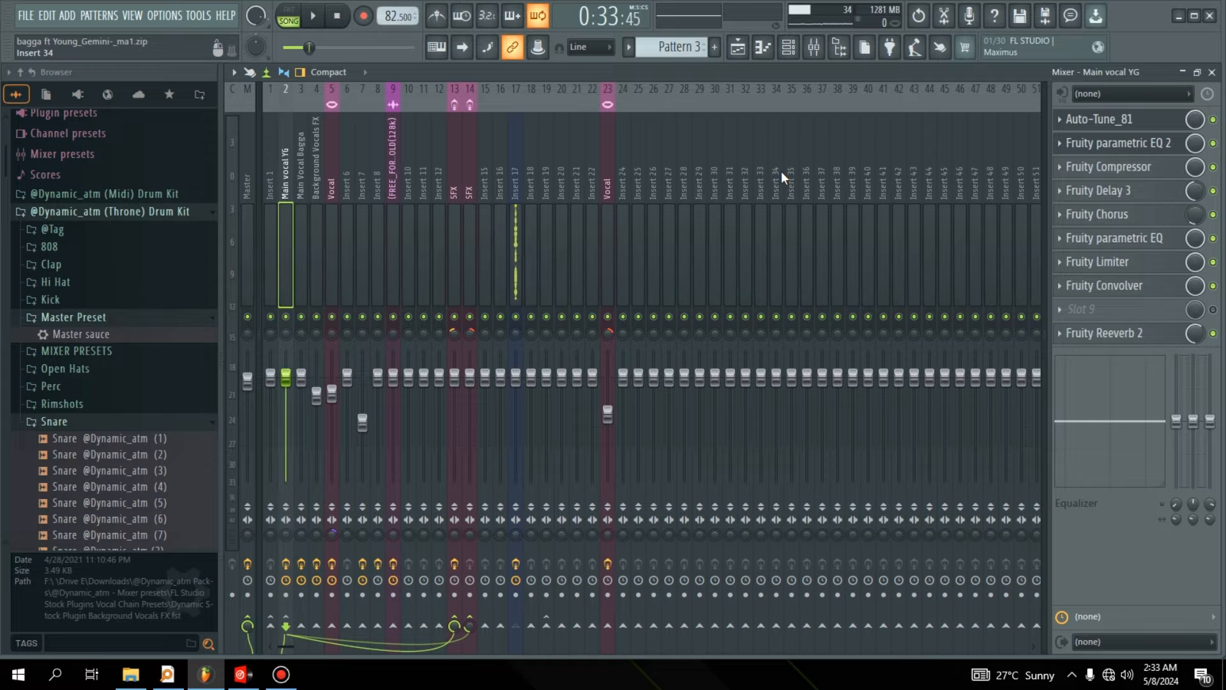
Open Auto-Tune on the Main vocal YG mixer track and set Humanize to 100
left_click(1105, 119)
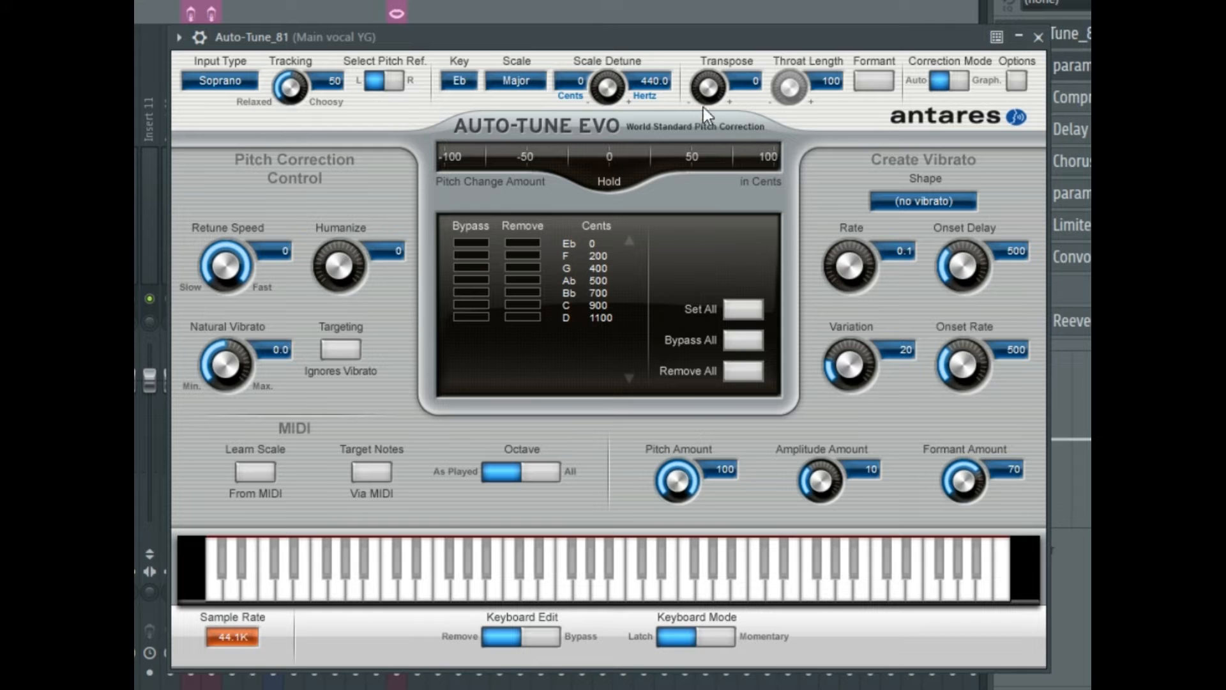
left_click_drag(662, 37, 667, 0)
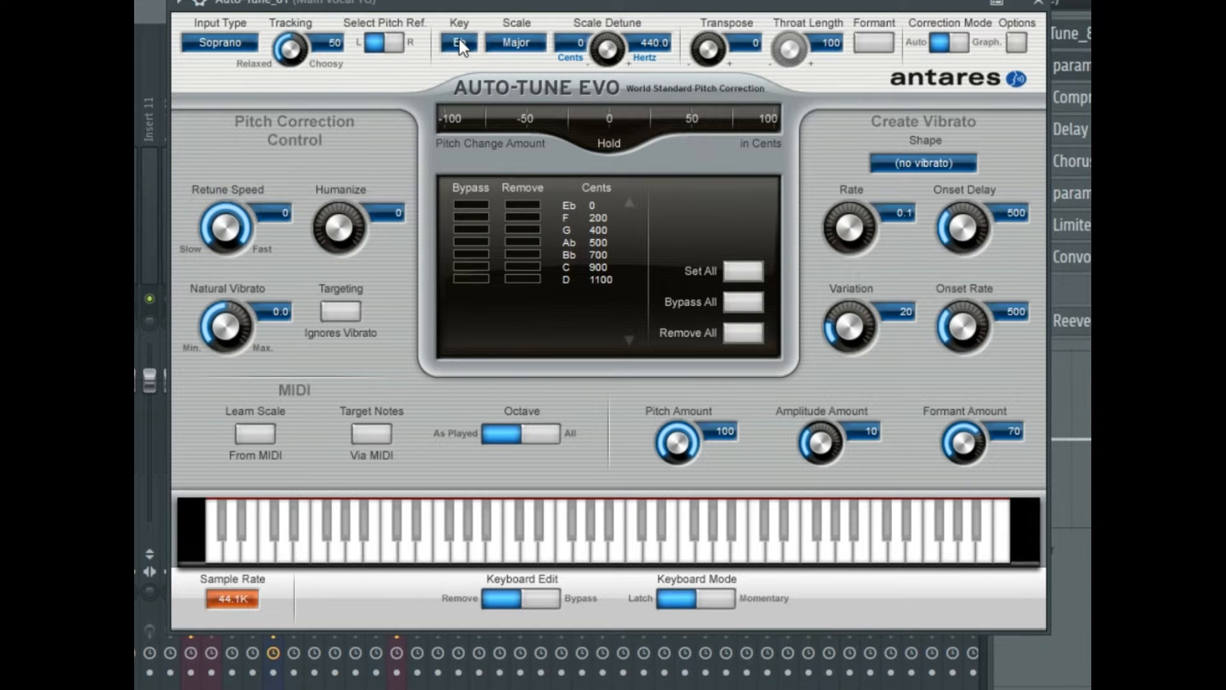
left_click_drag(239, 254, 259, 274)
left_click_drag(356, 245, 356, 191)
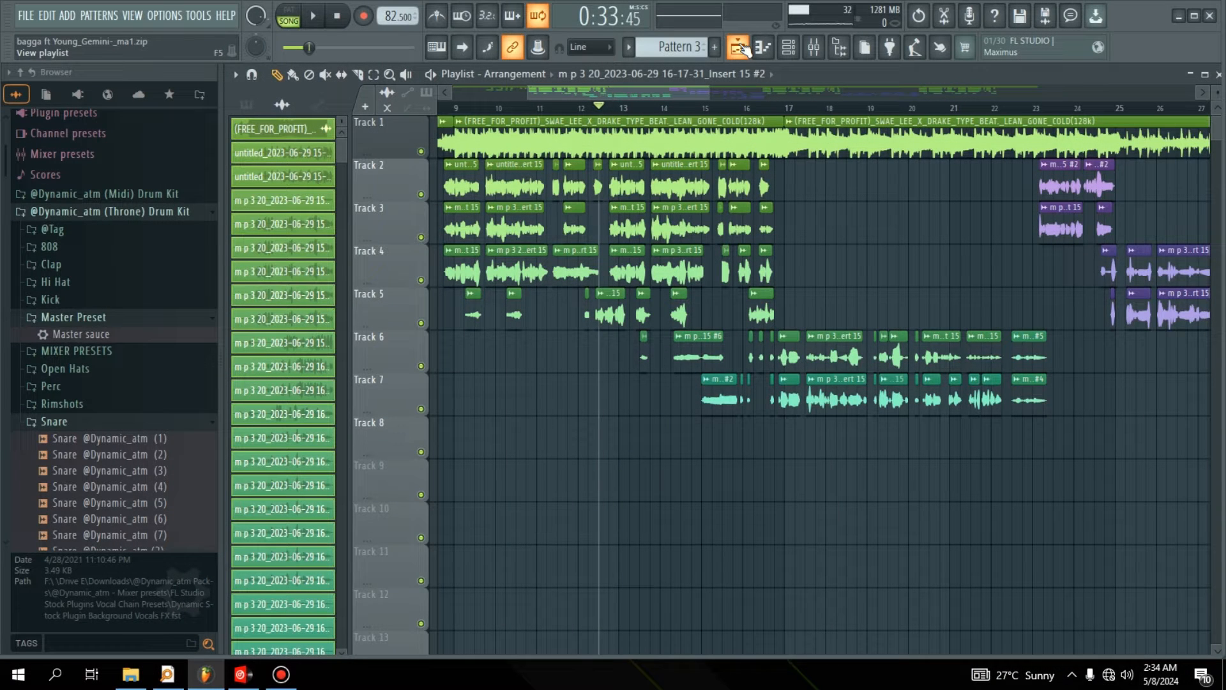
Set the song position to 0:21:81, just before bar 9, and solo the Main vocal YG mixer track
left_click_drag(589, 88, 539, 99)
left_click(644, 108)
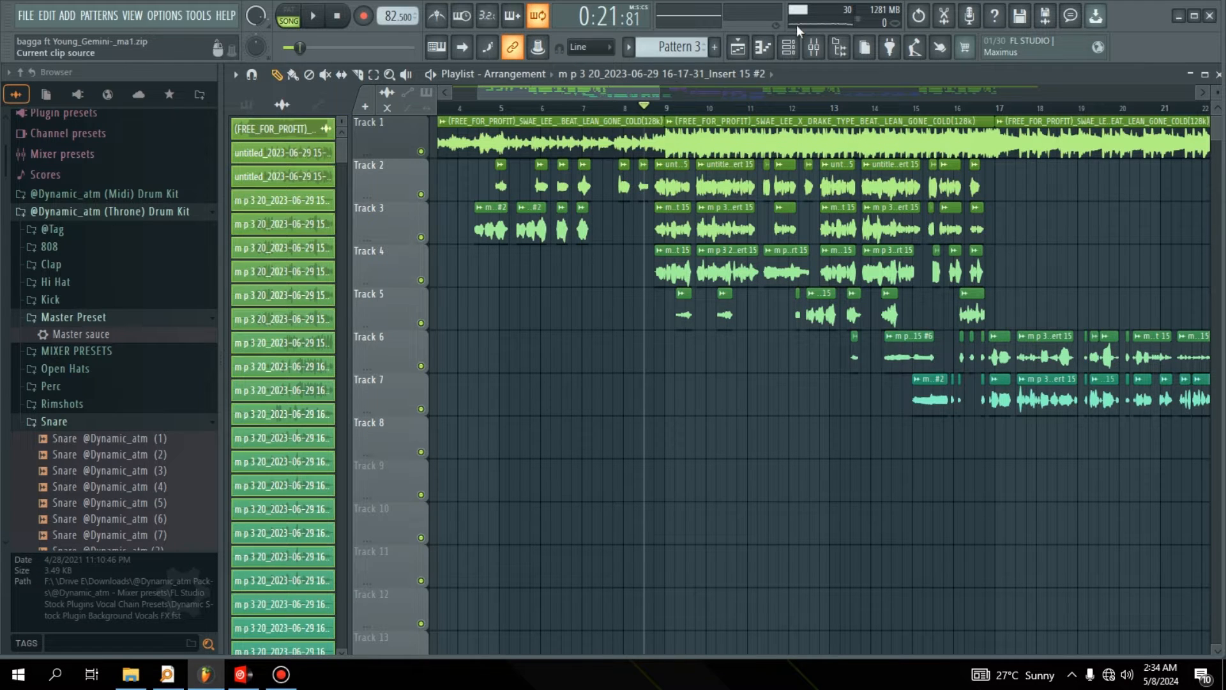
left_click(789, 47)
left_click(814, 46)
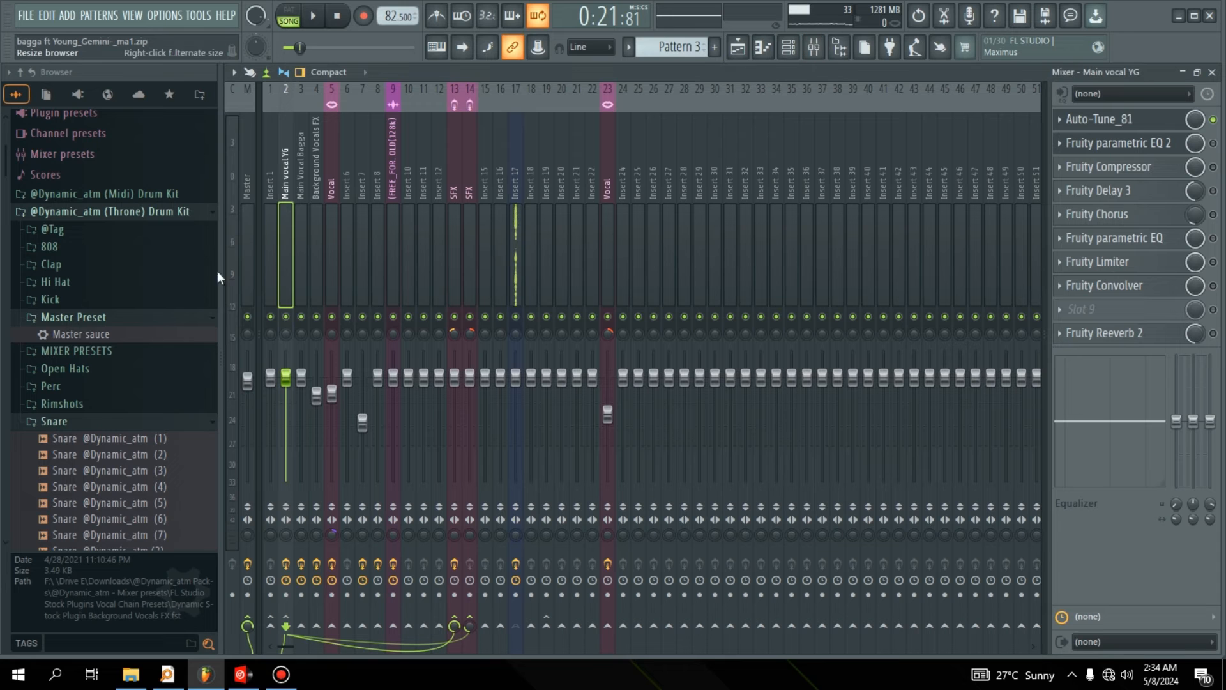
right_click(286, 316)
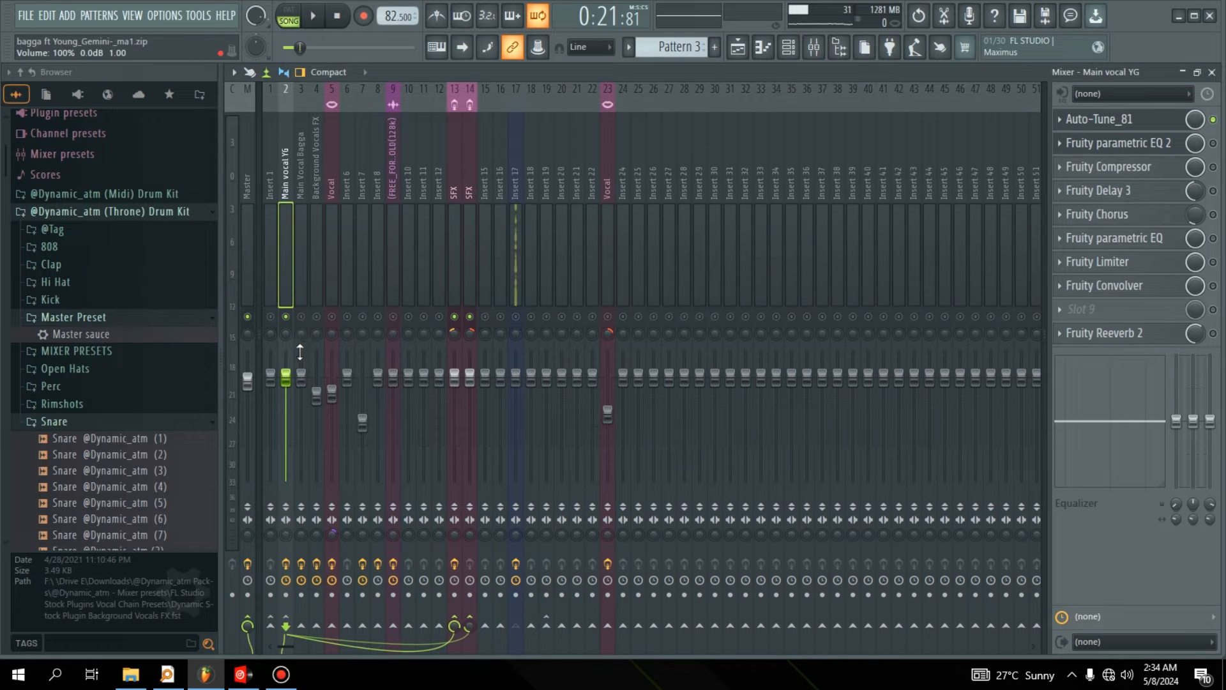
Compare the main vocal's playback with Auto-Tune active and bypassed, leaving Auto-Tune enabled
key("space")
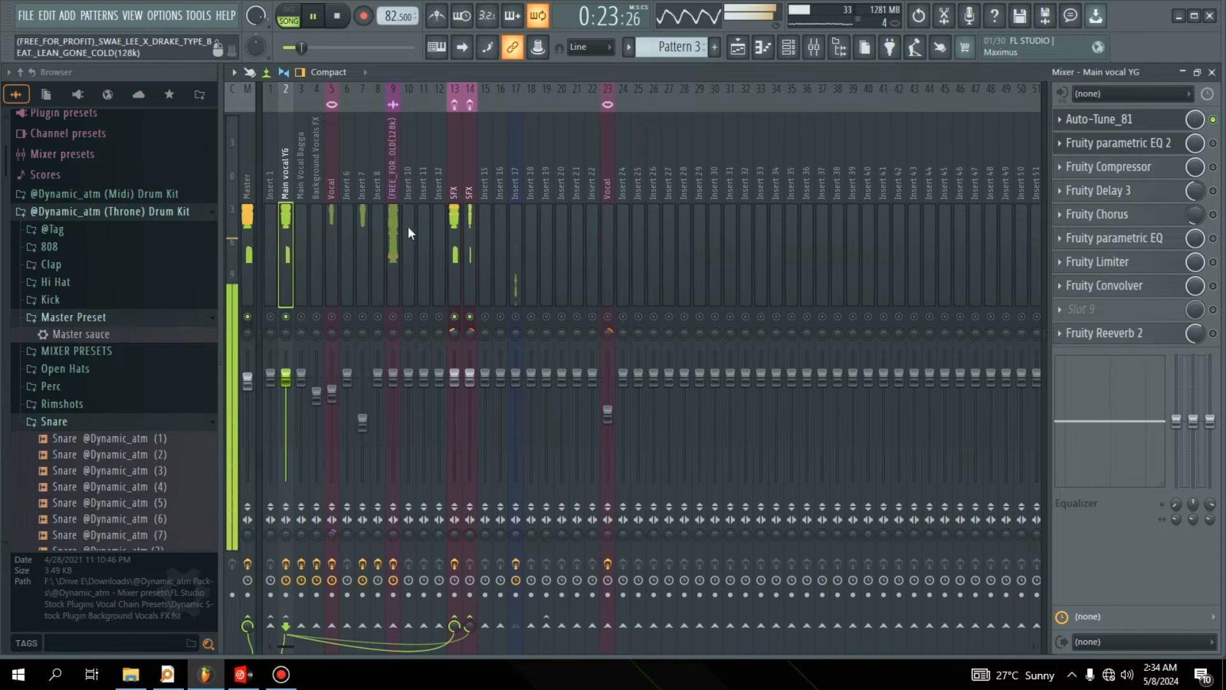
key("space")
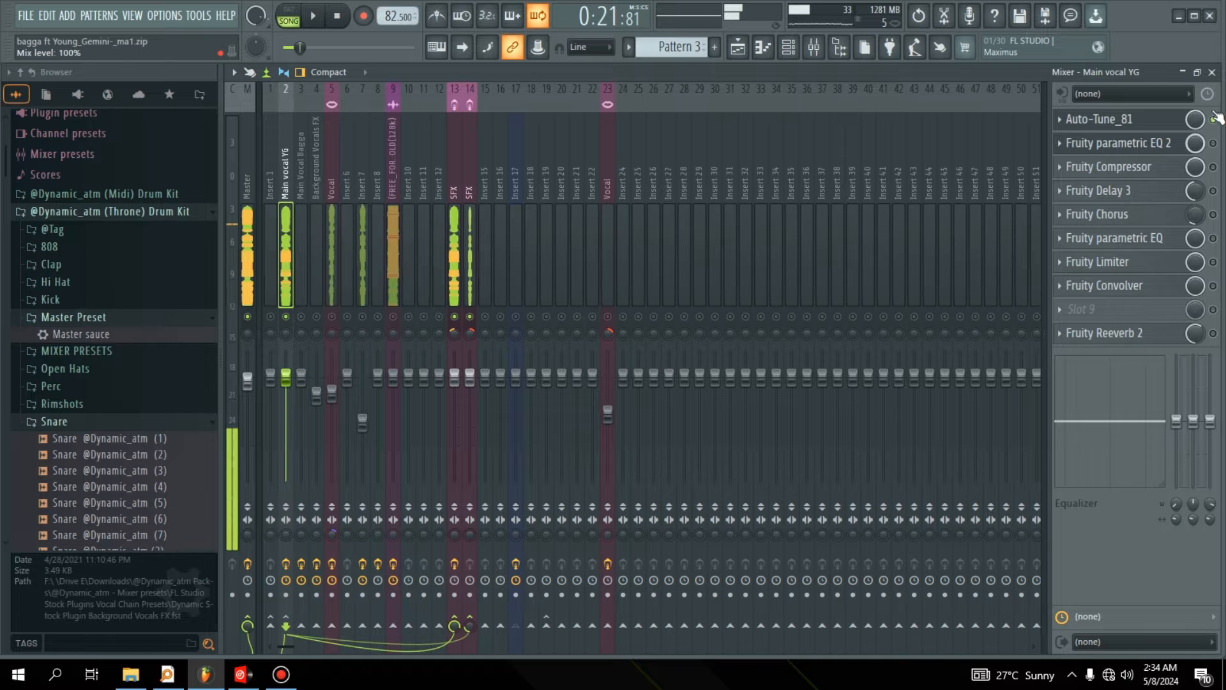
key("space")
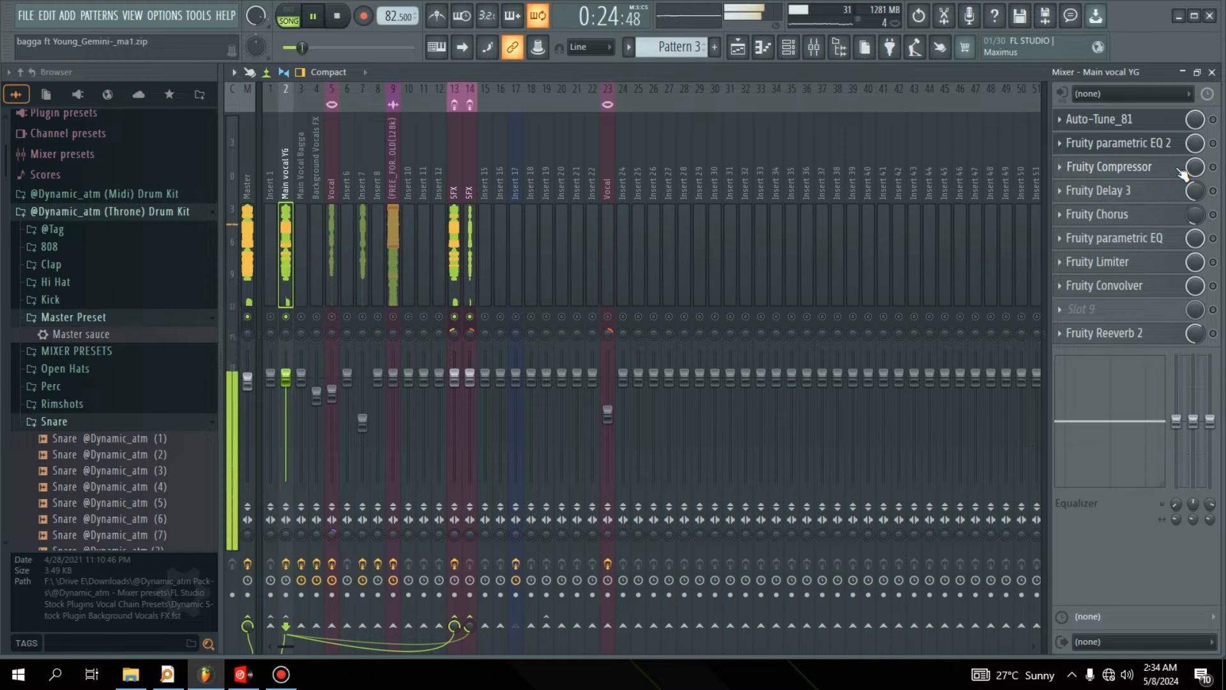
key("space")
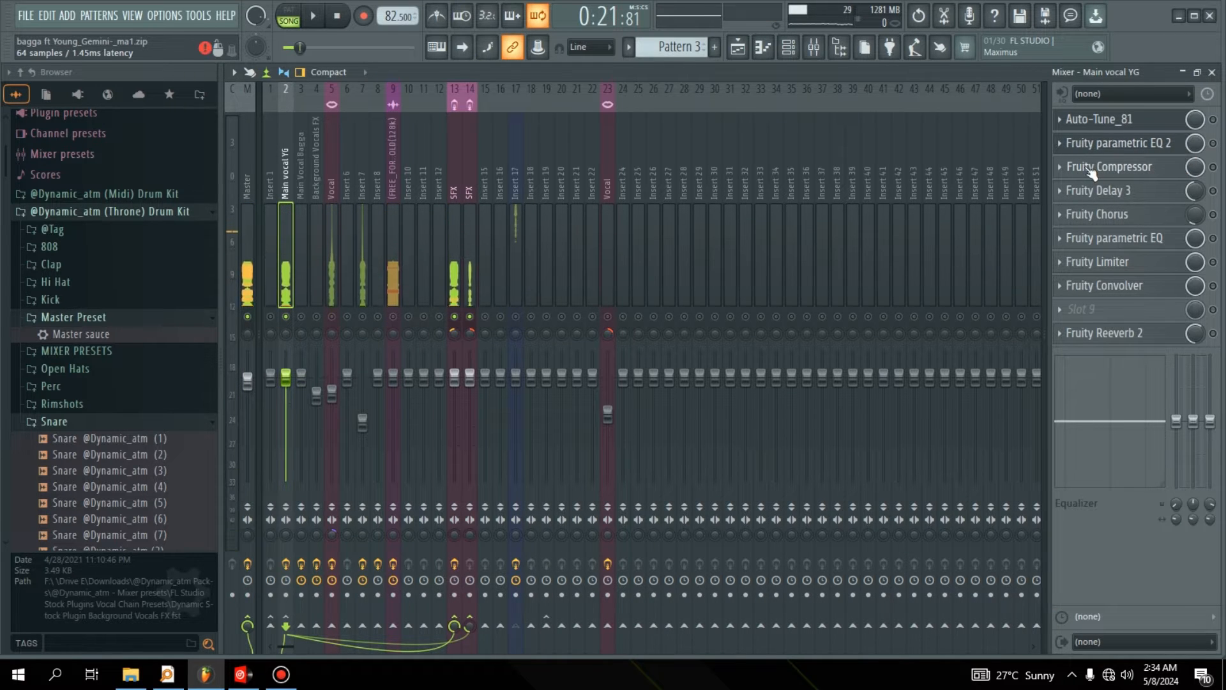
left_click(1213, 119)
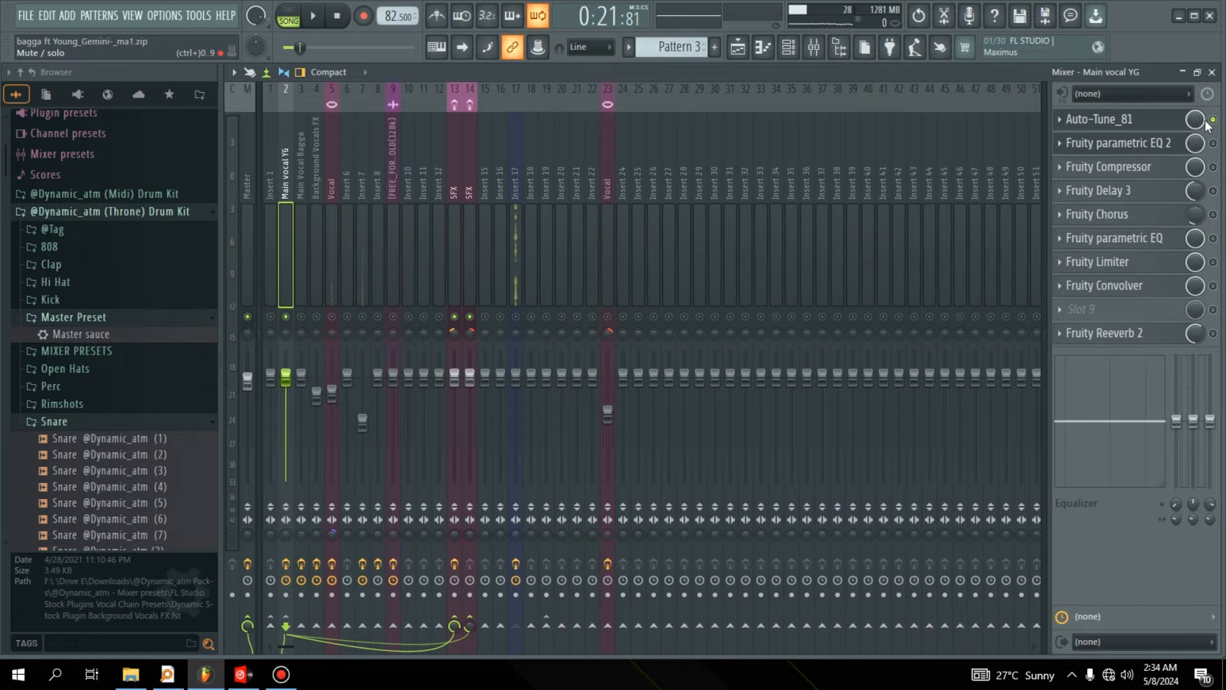
Set Auto-Tune's Retune Speed to 8 on the main vocal, auditioning the vocal before and after the change
left_click(1173, 123)
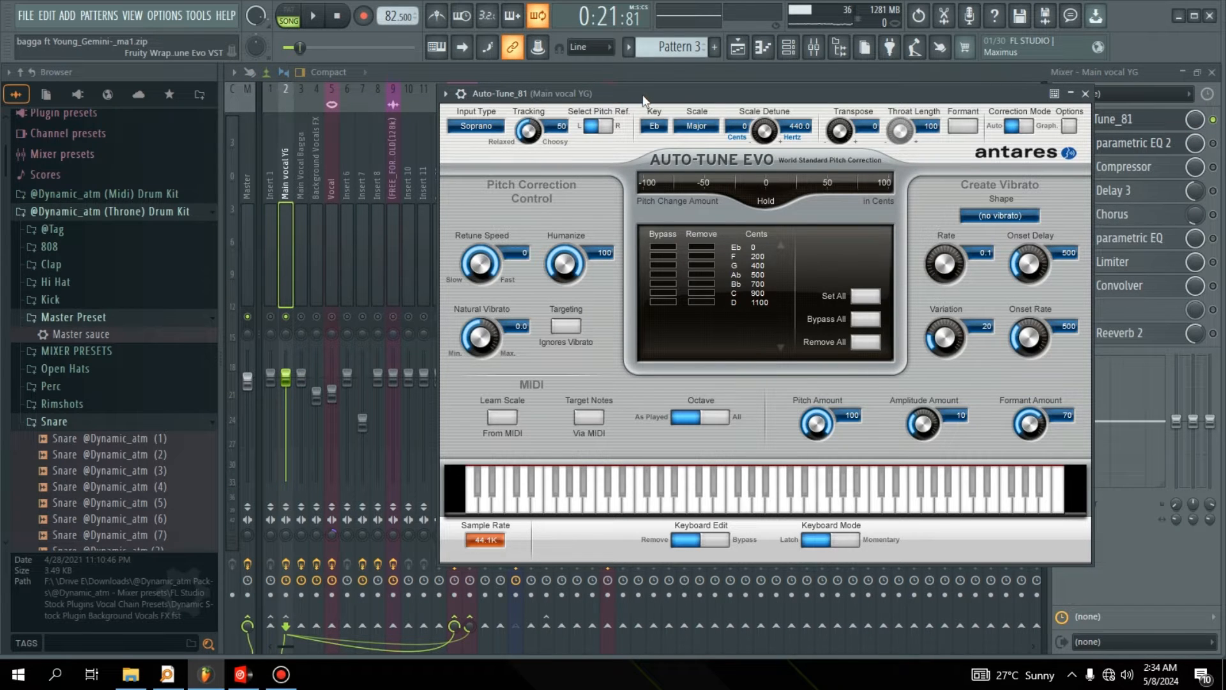
key("space")
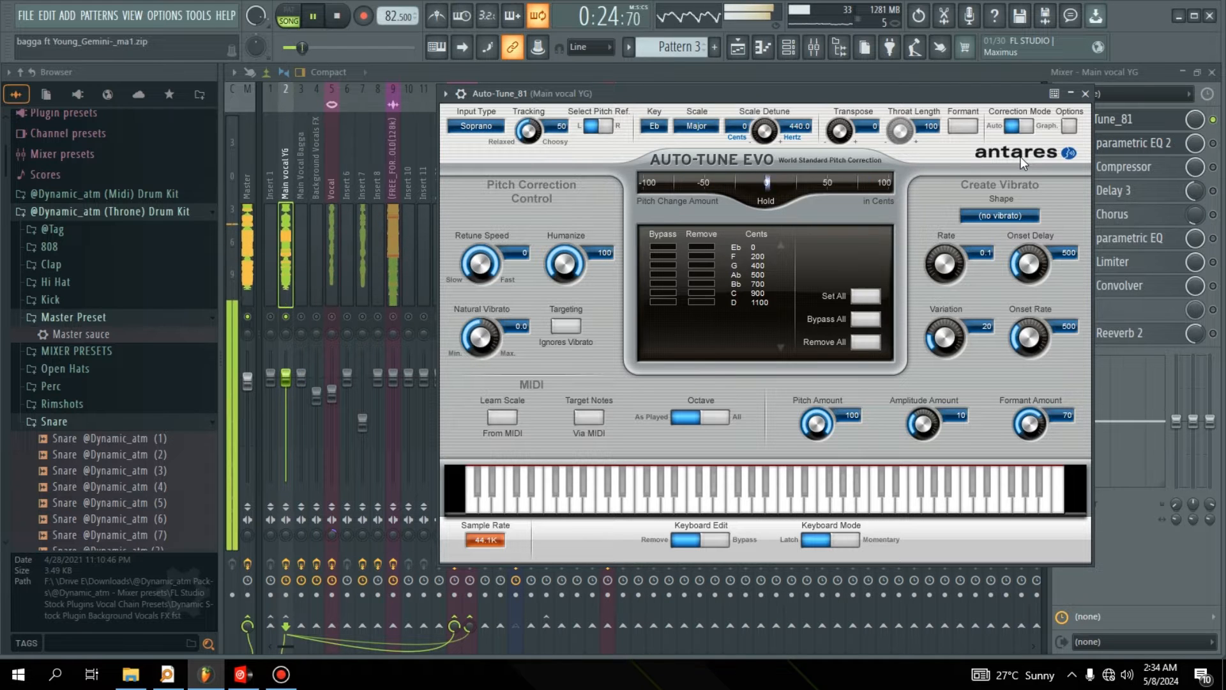
key("space")
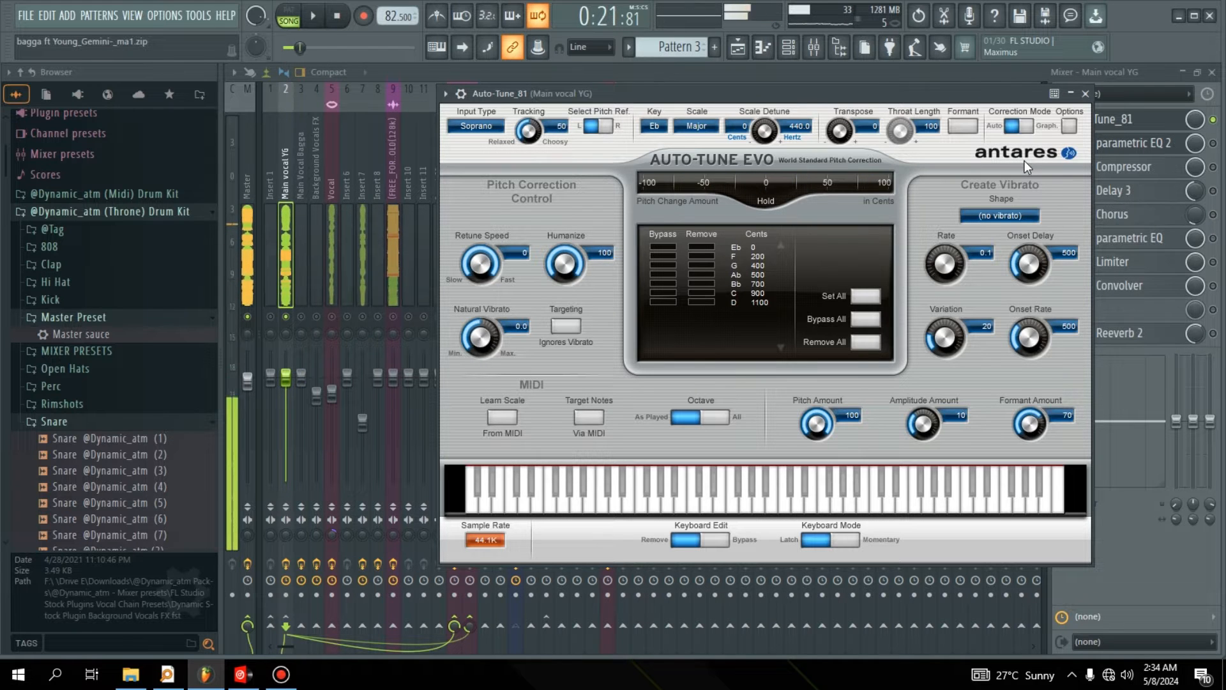
left_click_drag(492, 267, 496, 278)
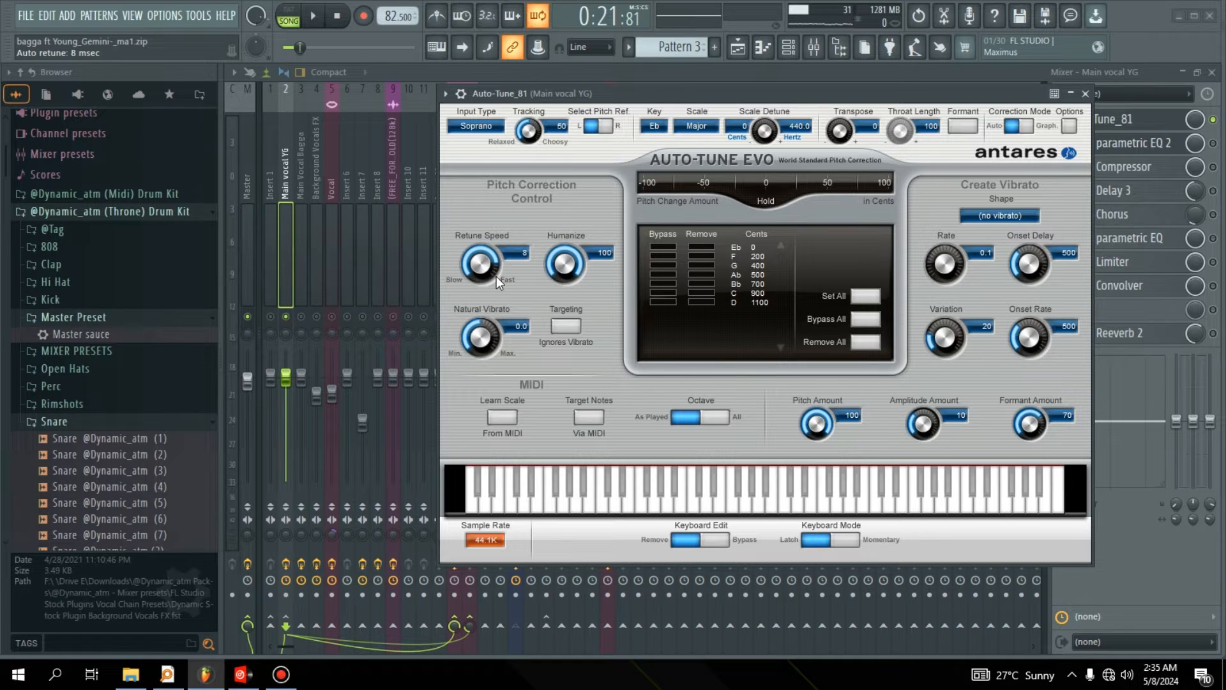
key("space")
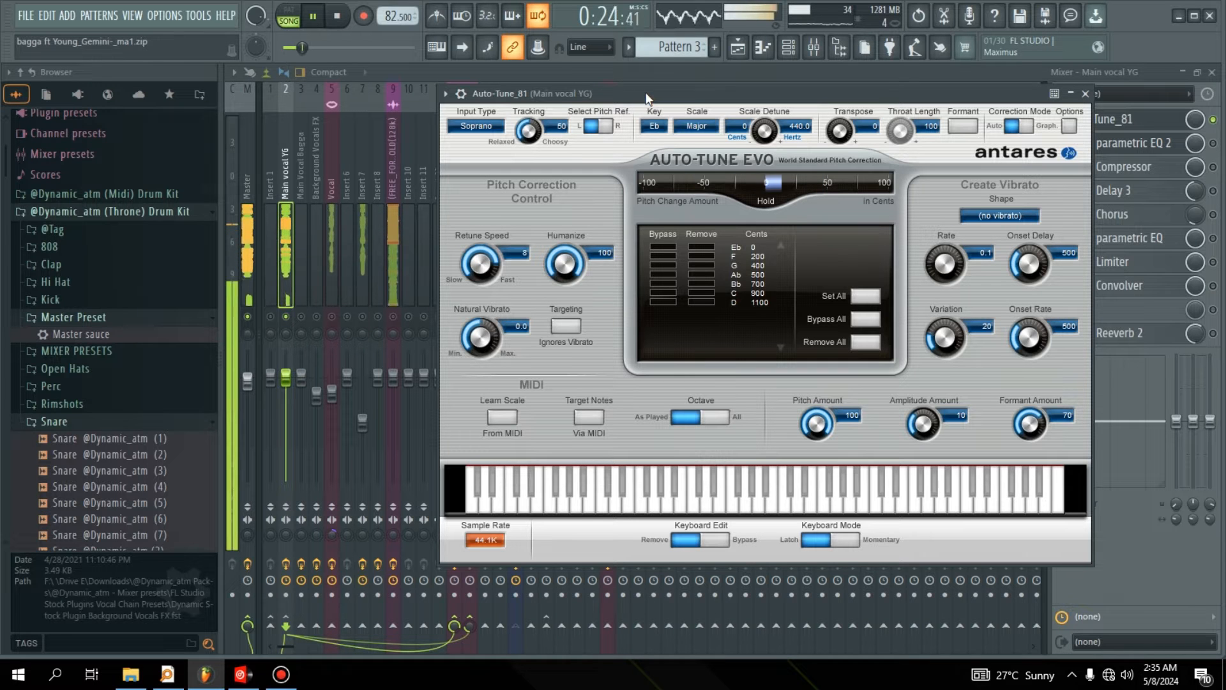
key("space")
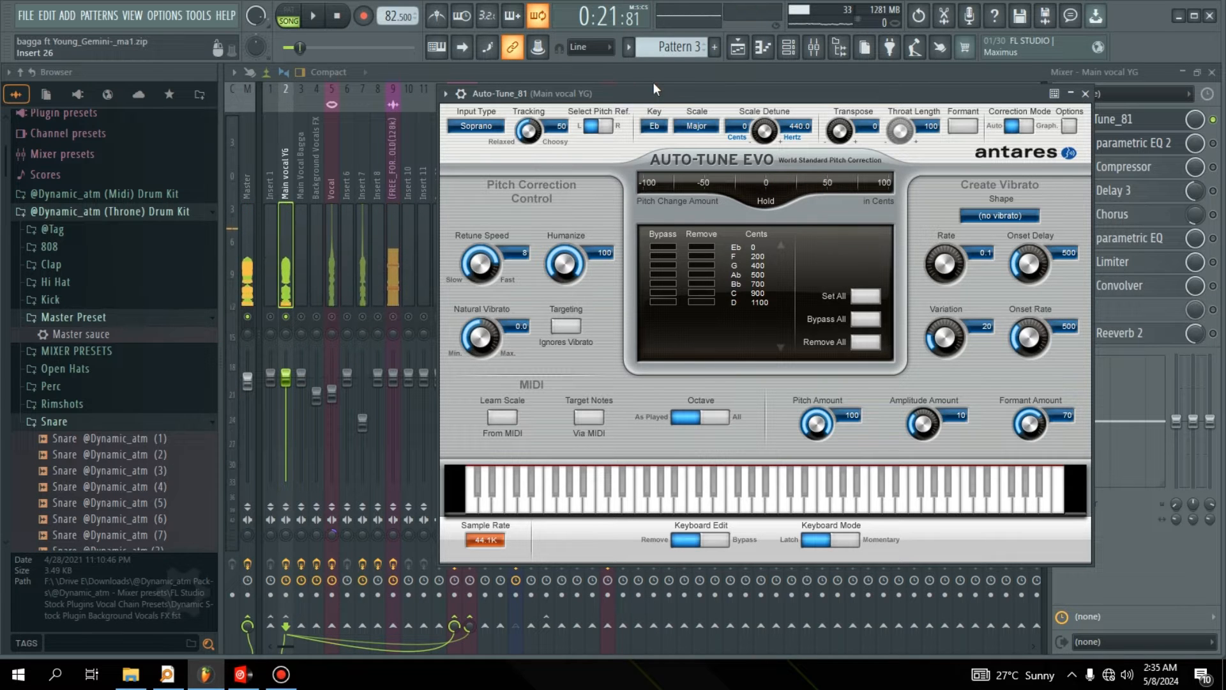
Enable Fruity parametric EQ 2 on the main vocal, audition the song in the playlist, and bring the equalizer back into view
left_click(1213, 143)
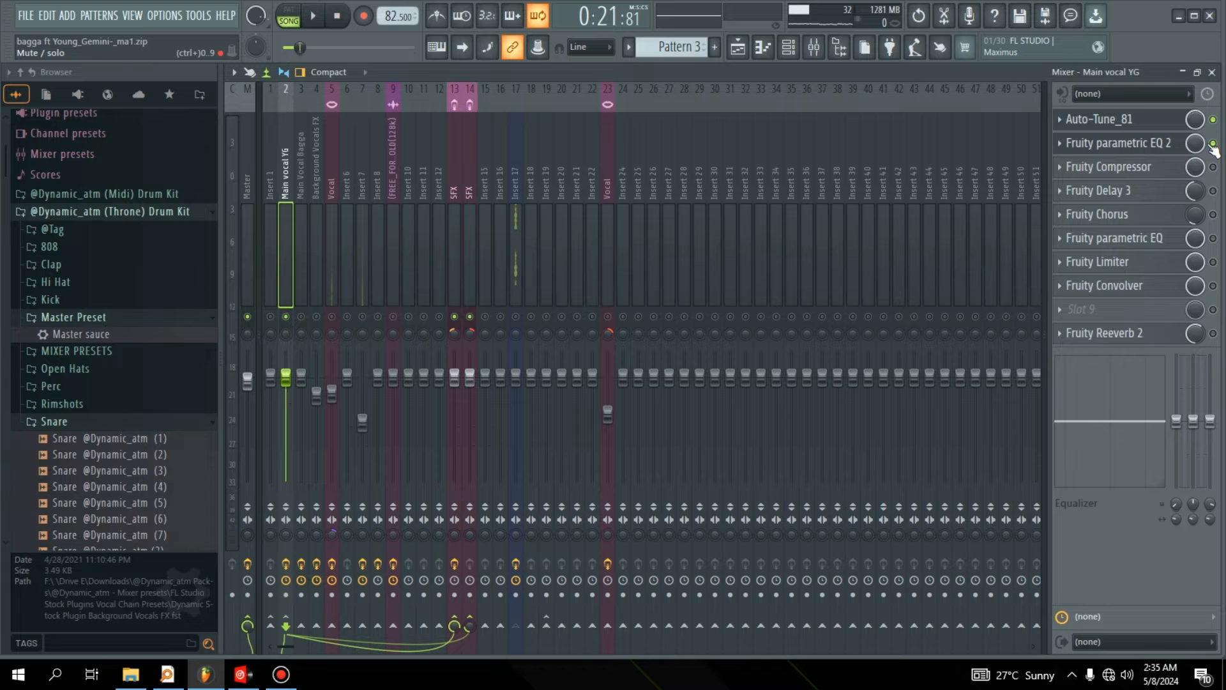
left_click(1167, 146)
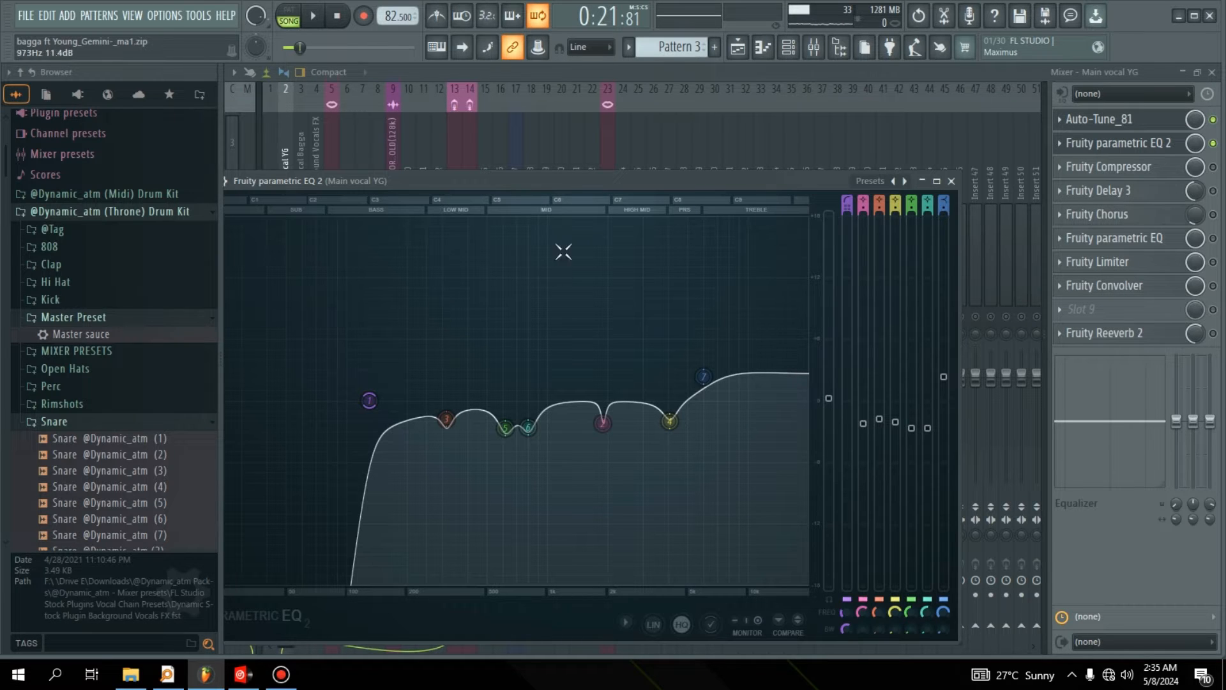
left_click(737, 46)
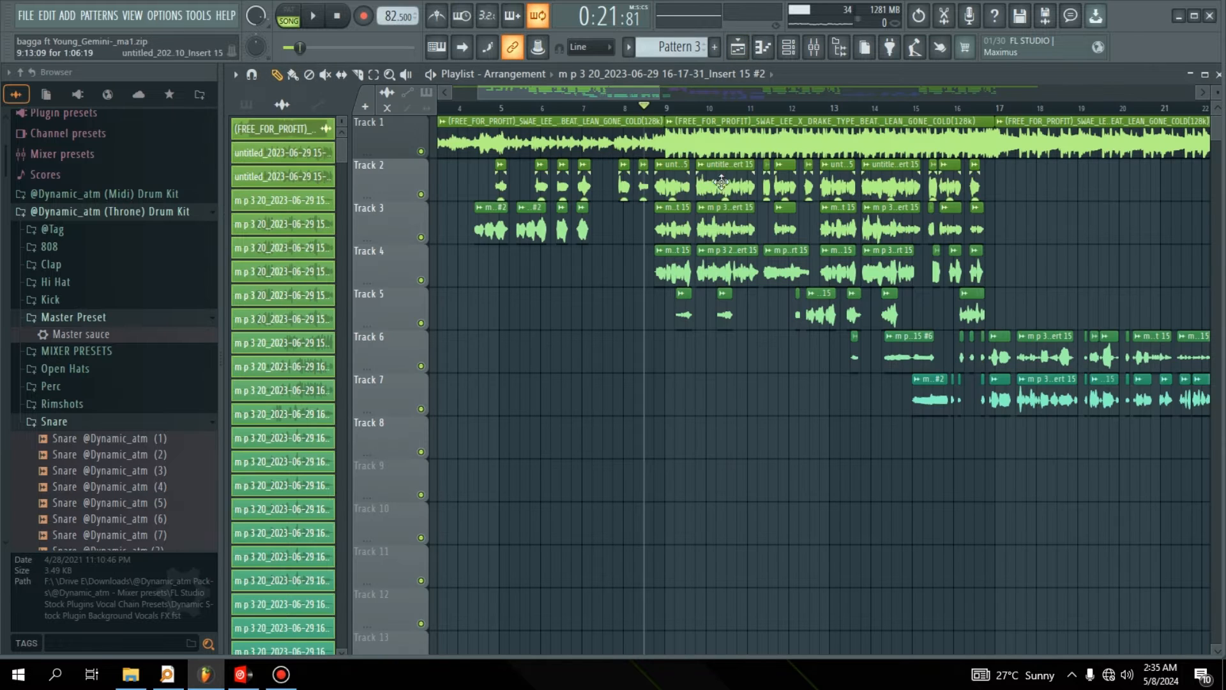
key("space")
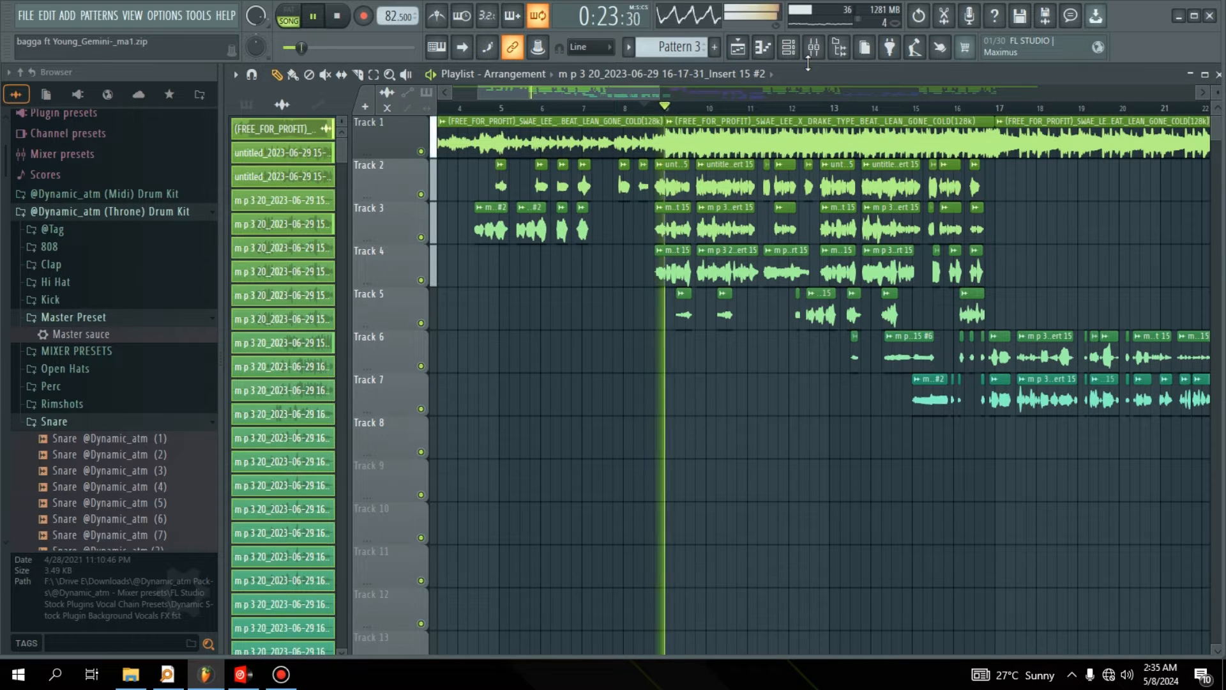
key("space")
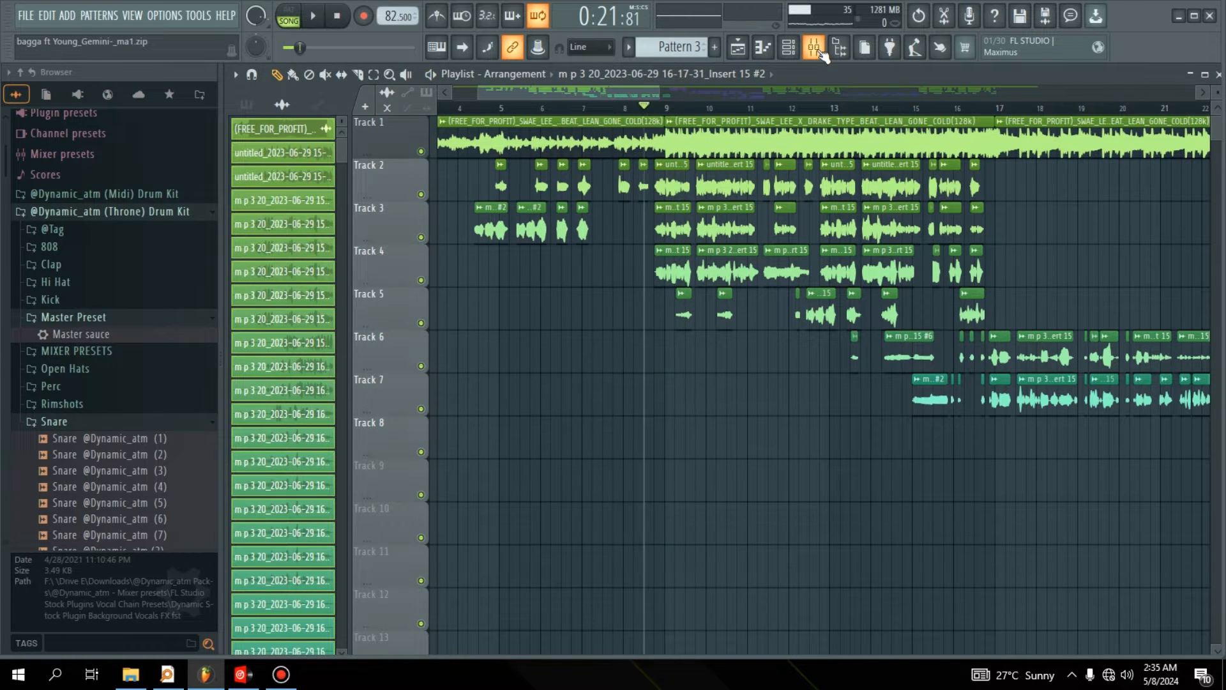
left_click(822, 55)
left_click(1114, 143)
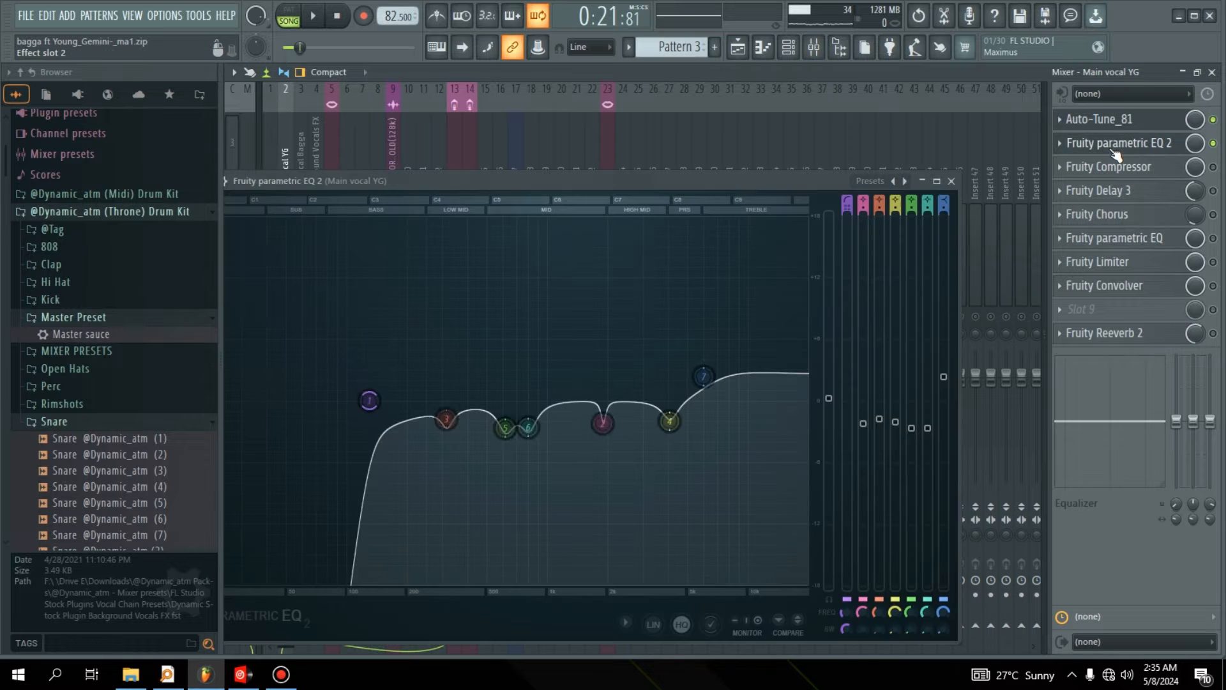
Boost EQ band 4 at about 4 kHz to 18 dB, audition the vocal, and return the band to a slight cut
left_click_drag(717, 186, 815, 132)
left_click_drag(772, 383, 767, 170)
key("space")
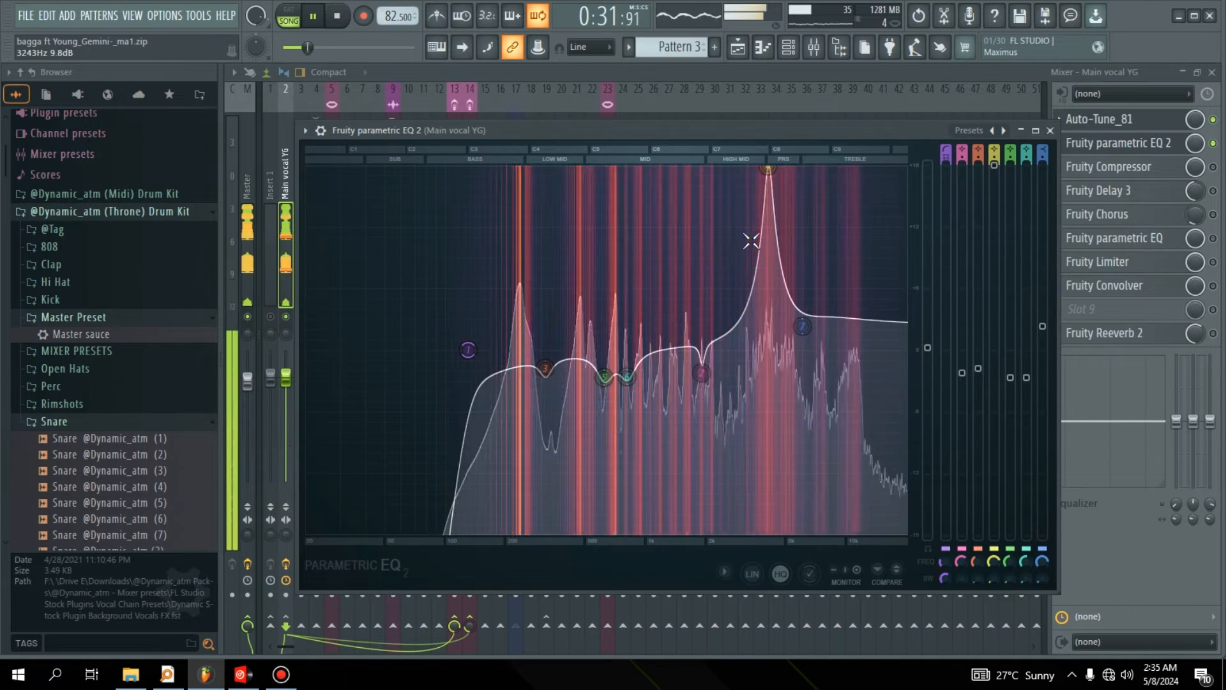
key("space")
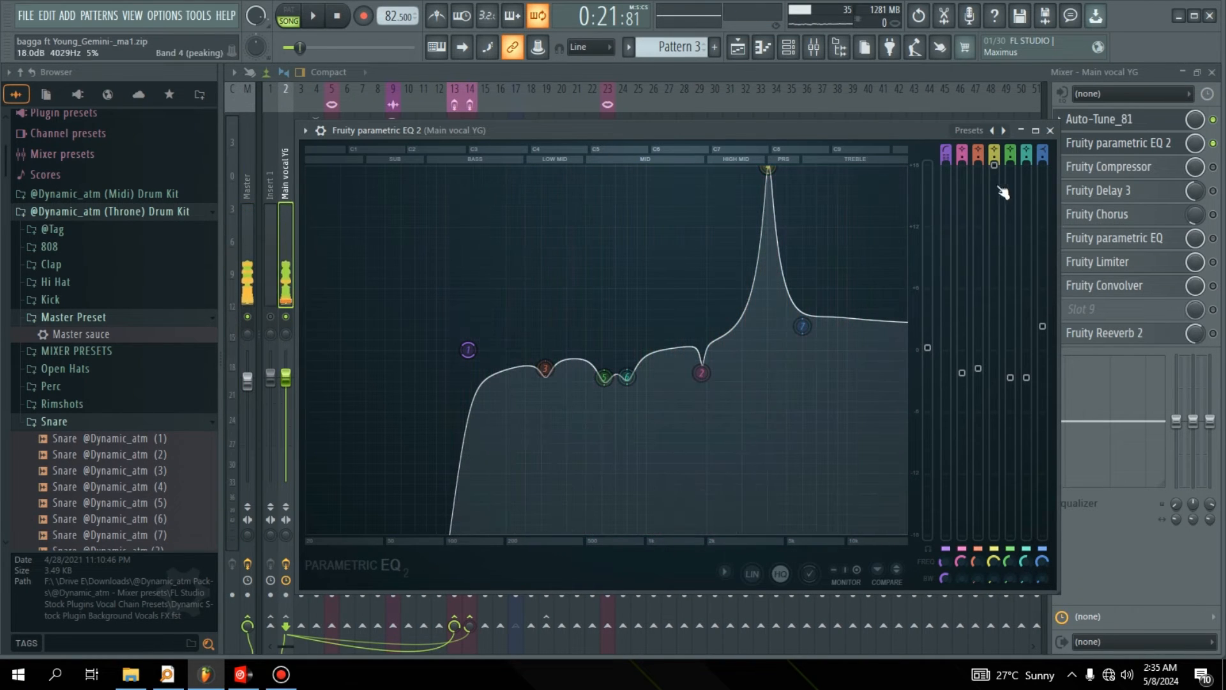
left_click_drag(994, 165, 994, 329)
left_click_drag(768, 330, 768, 375)
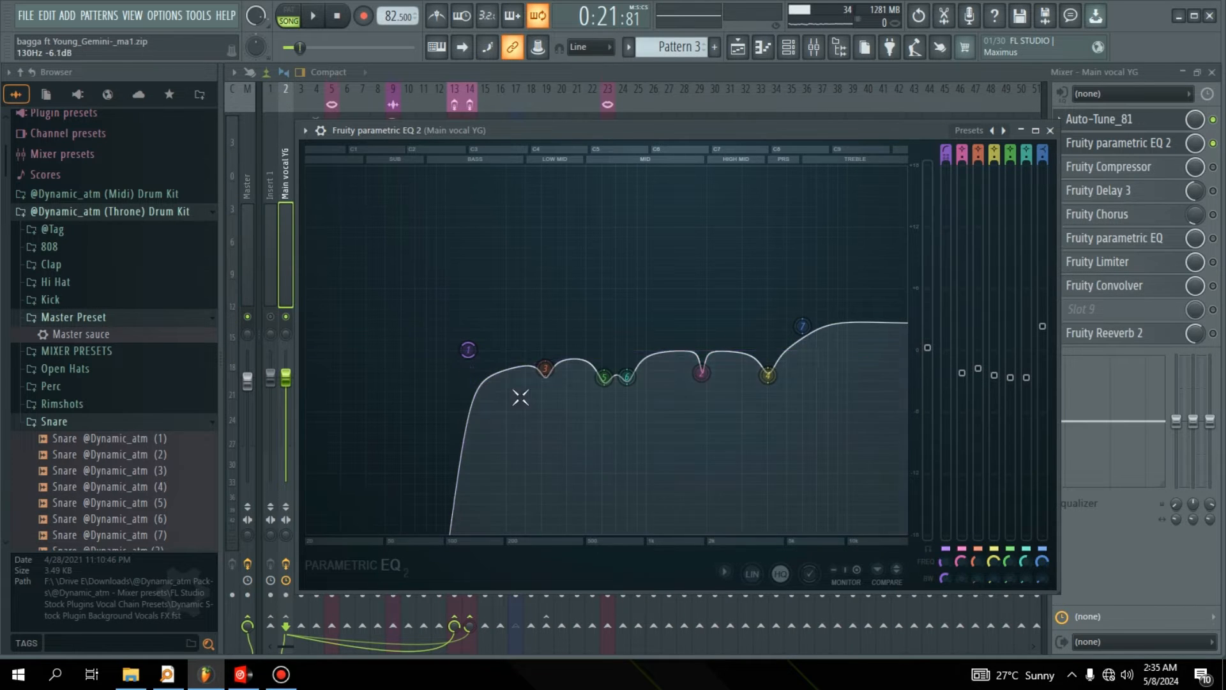
Lower the frequency of the equalizer's low-cut band 1 to about 100 Hz
mouse_move(468, 349)
left_mouse_down()
mouse_move(411, 351)
mouse_move(447, 350)
left_mouse_up()
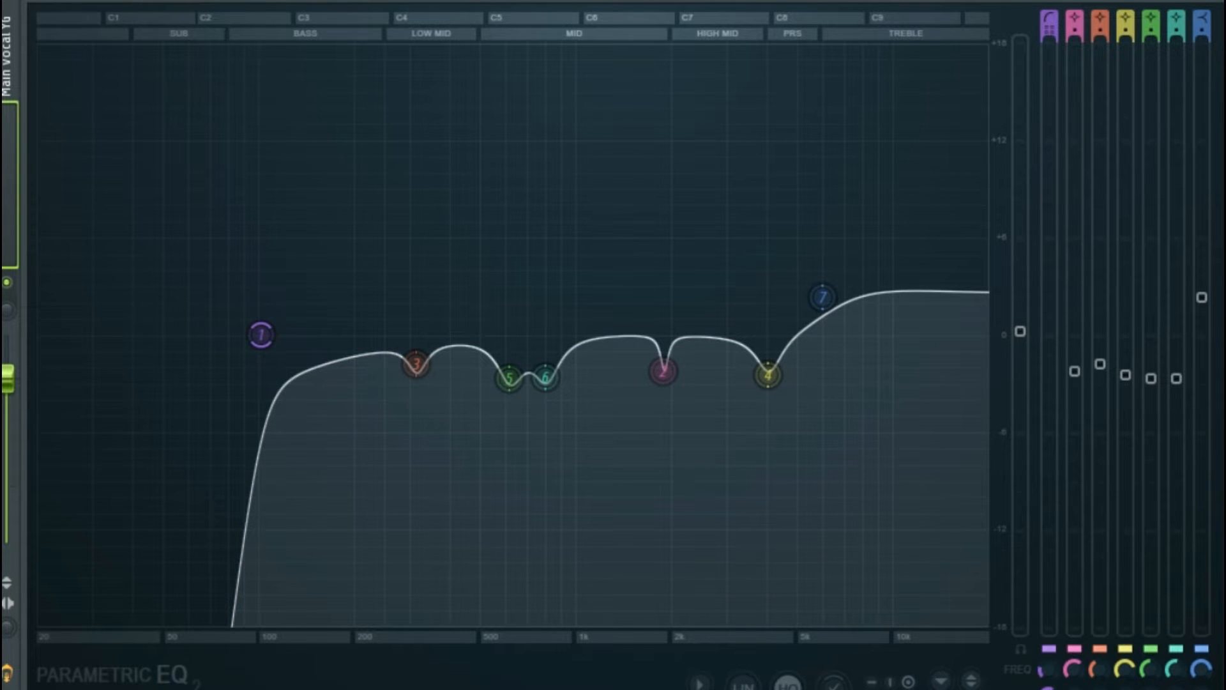
Open Fruity Compressor on the main vocal, set its ratio to 4.0 : 1, and audition the compressed vocal
key("space")
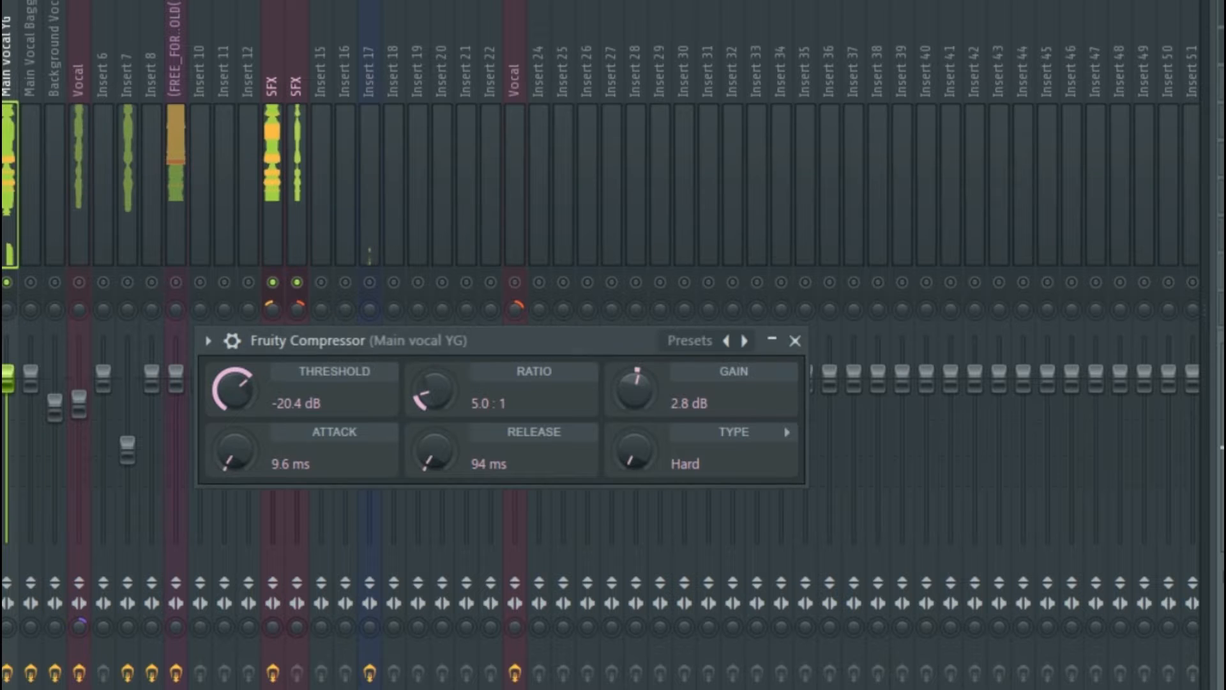
key("Escape")
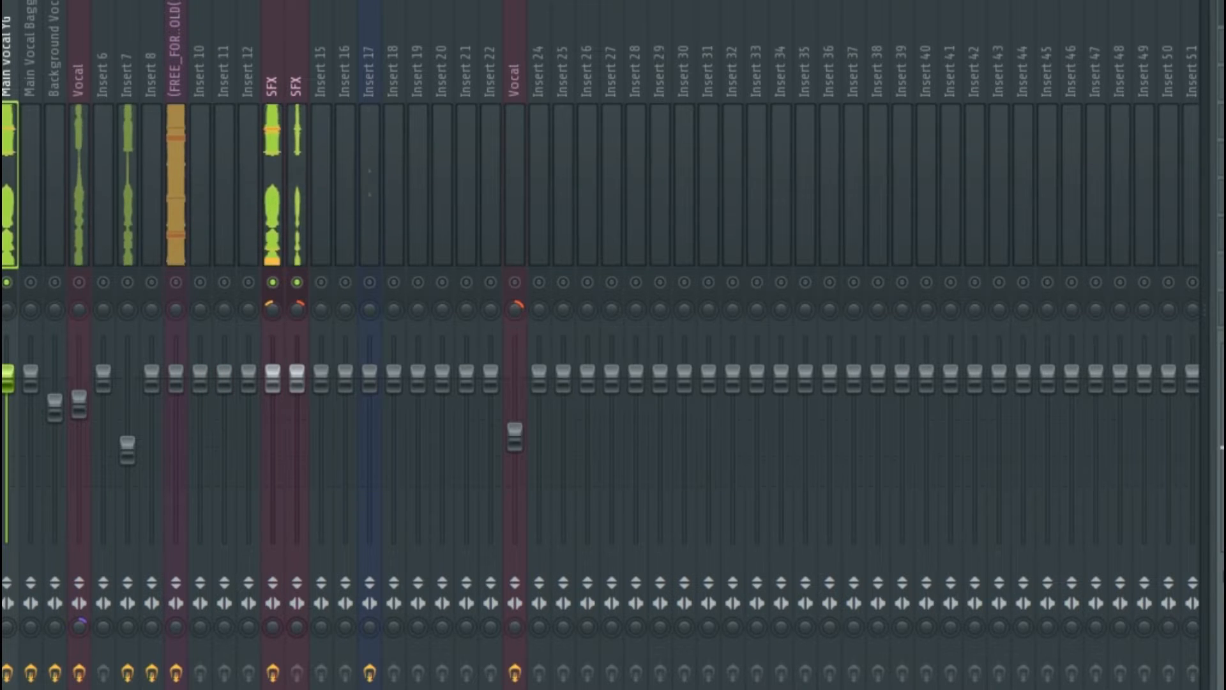
left_click(1128, 169)
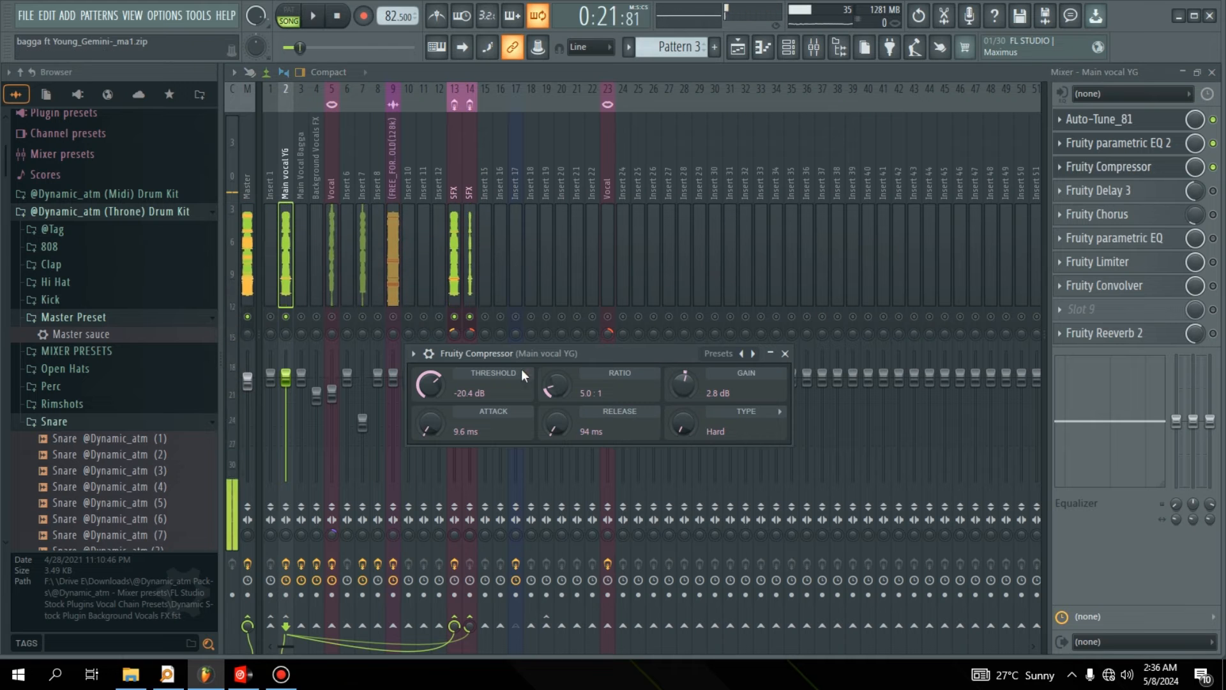
left_click_drag(556, 385, 556, 402)
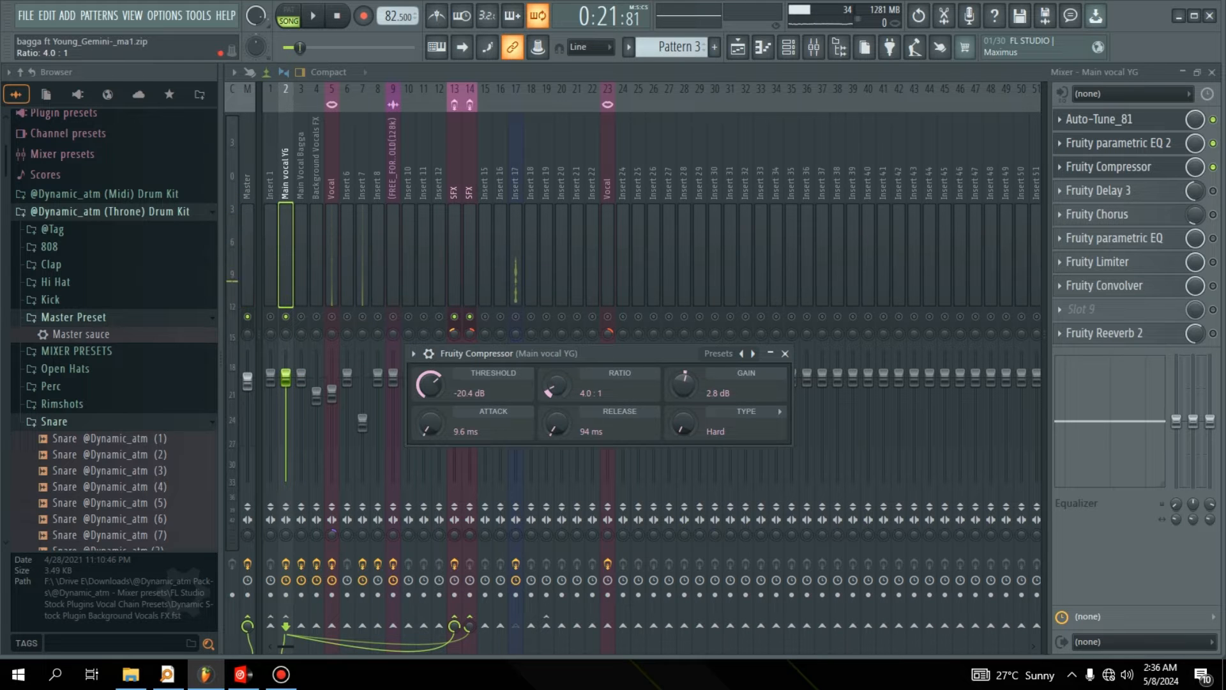
key("space")
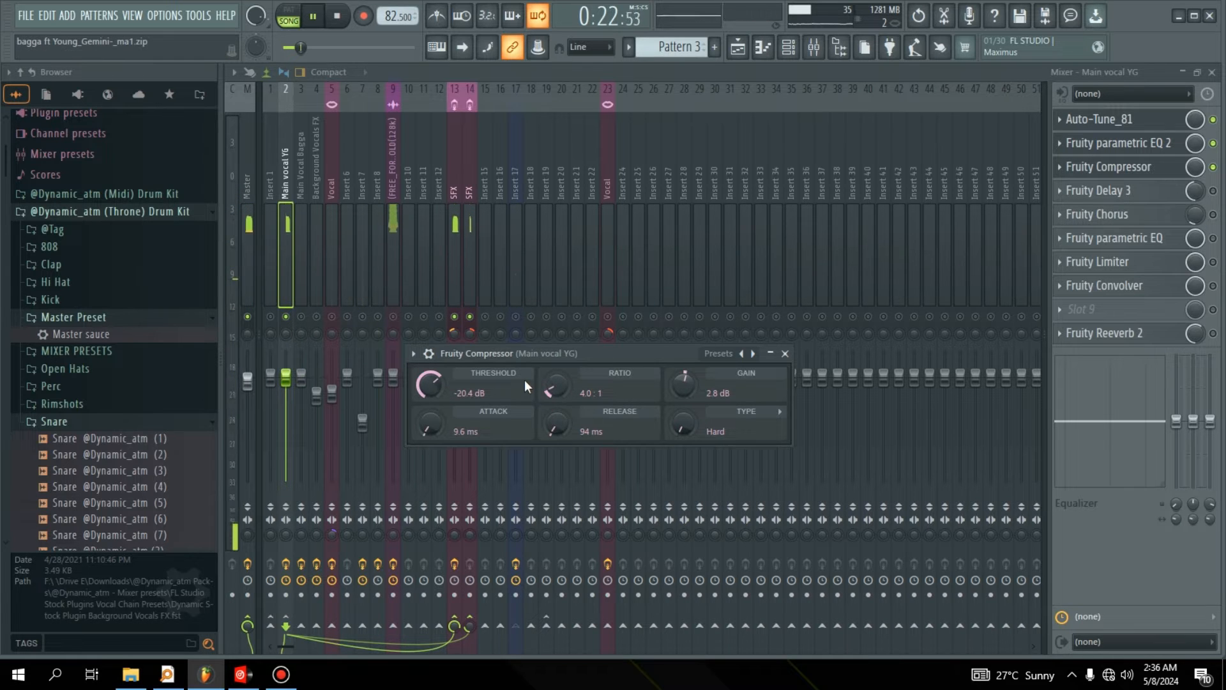
key("space")
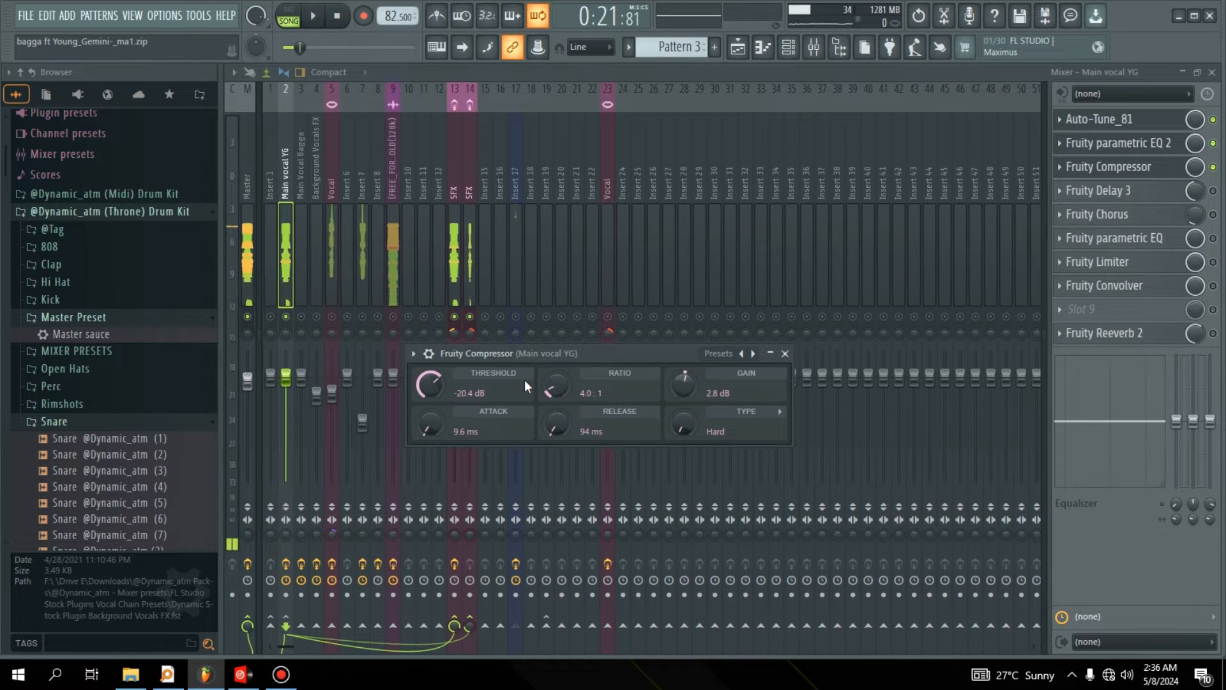
left_click_drag(591, 349, 639, 278)
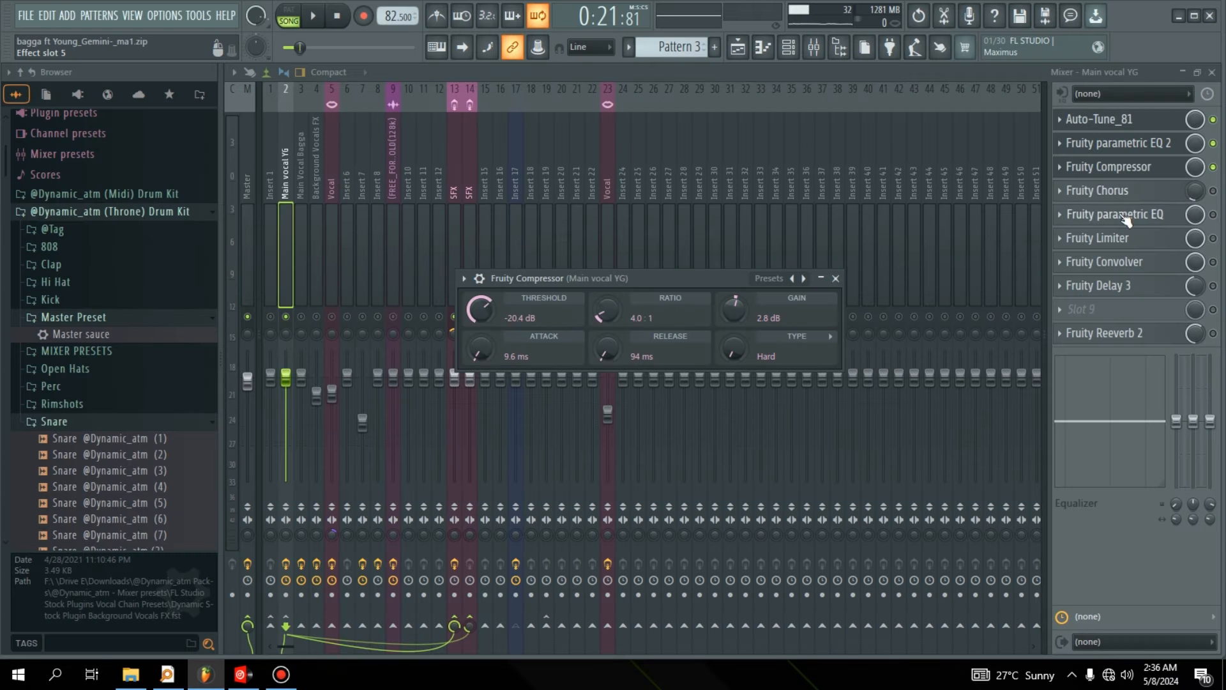
Open Fruity parametric EQ on the main vocal, review its band levels, and enable it in the effect chain
left_click(1124, 215)
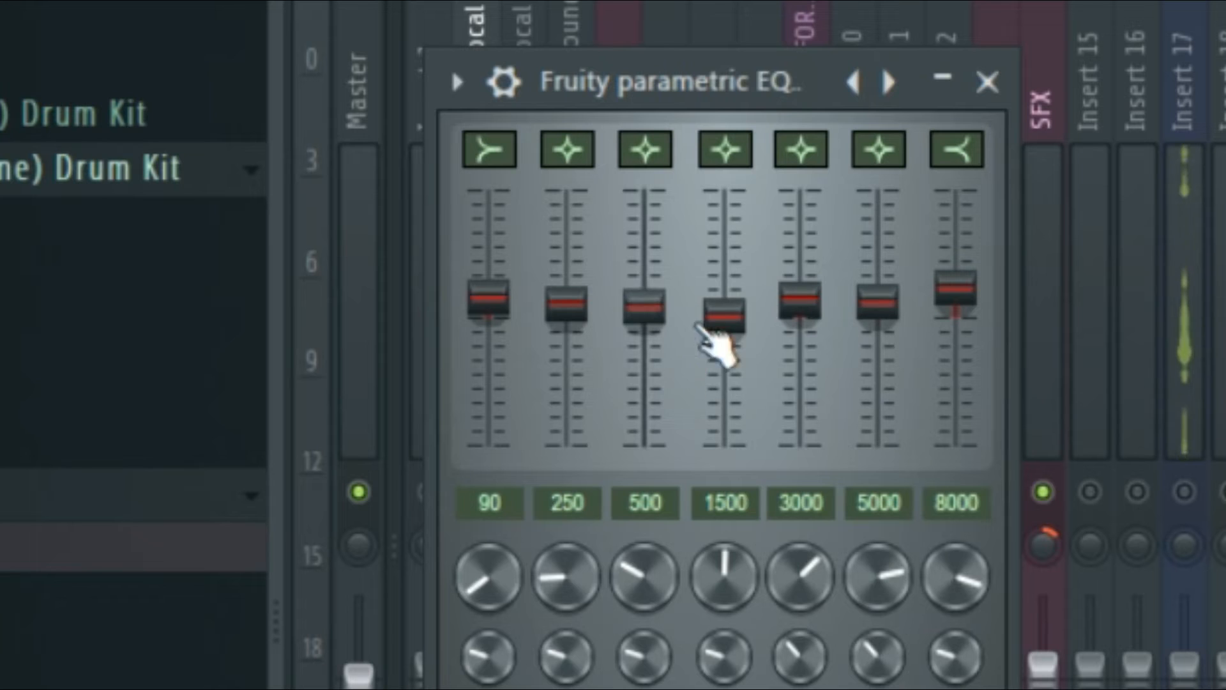
left_click_drag(366, 262, 367, 262)
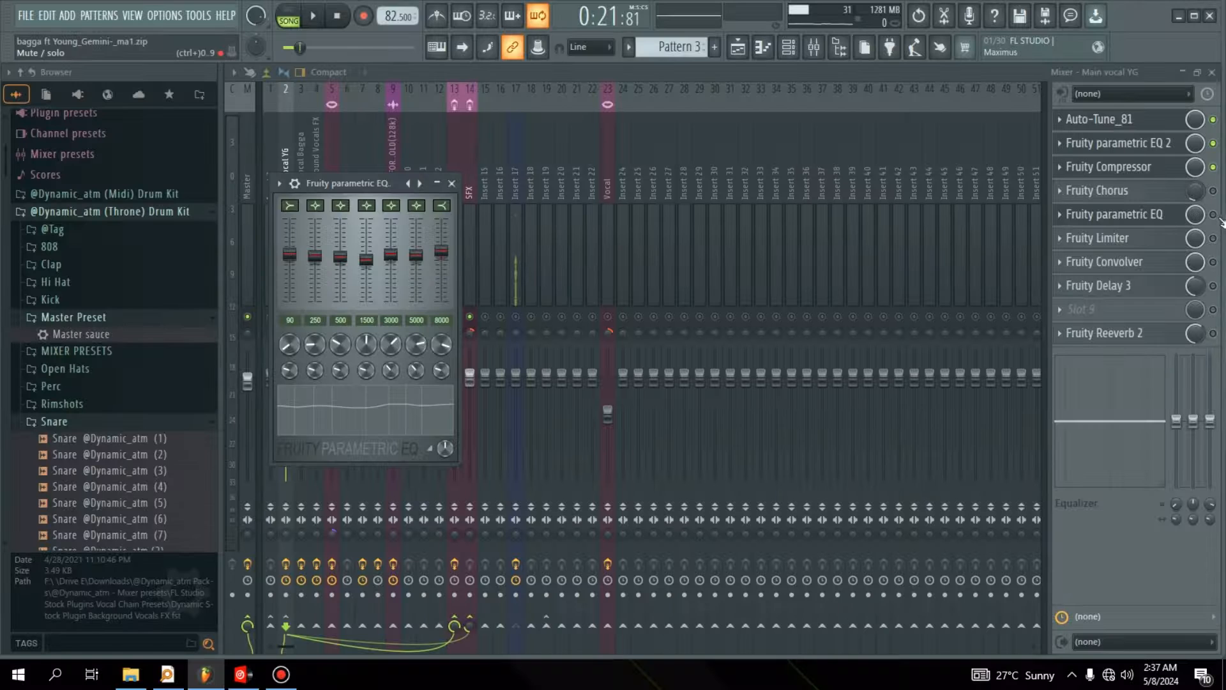
left_click(1213, 215)
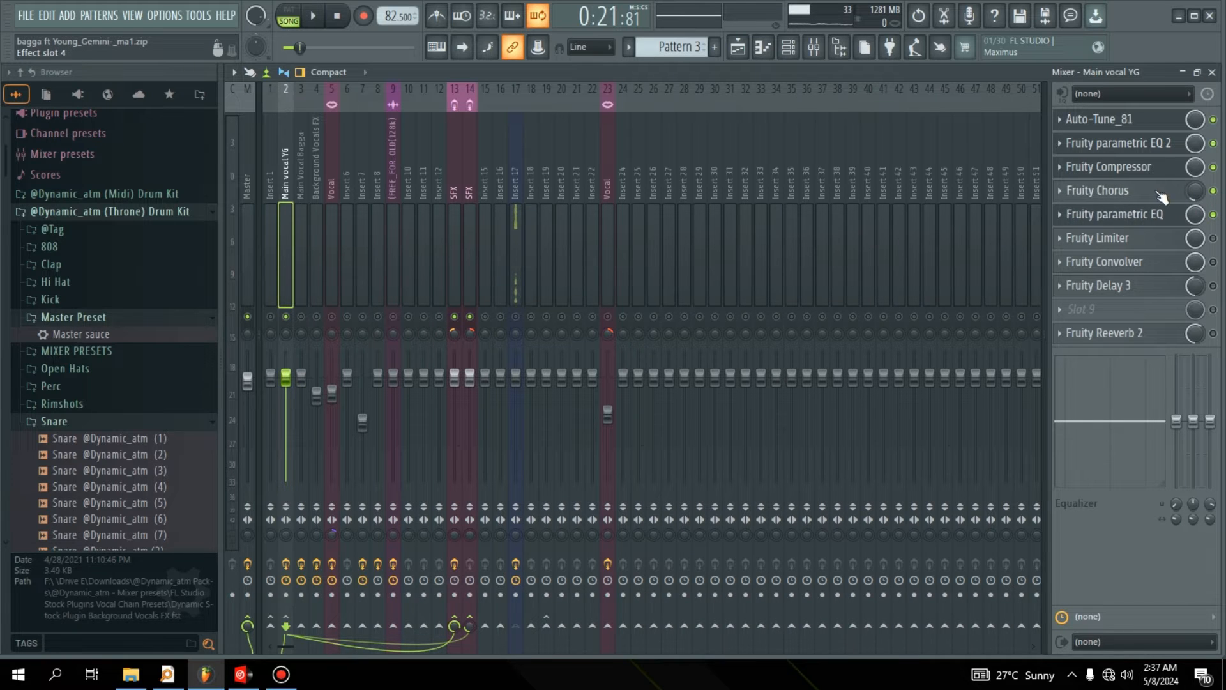
left_click(1213, 190)
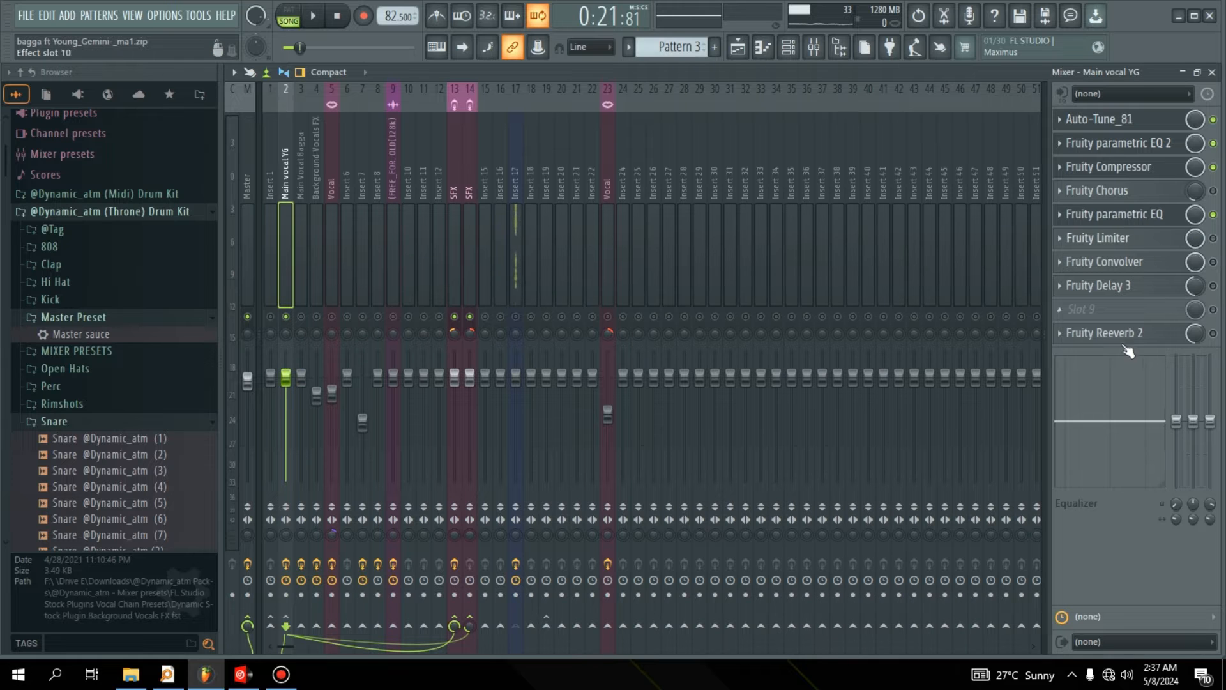
Enable and open Fruity Limiter on the main vocal, set its compressor threshold to about -13.4 dB, and audition the vocal with the beat
left_click(1158, 240)
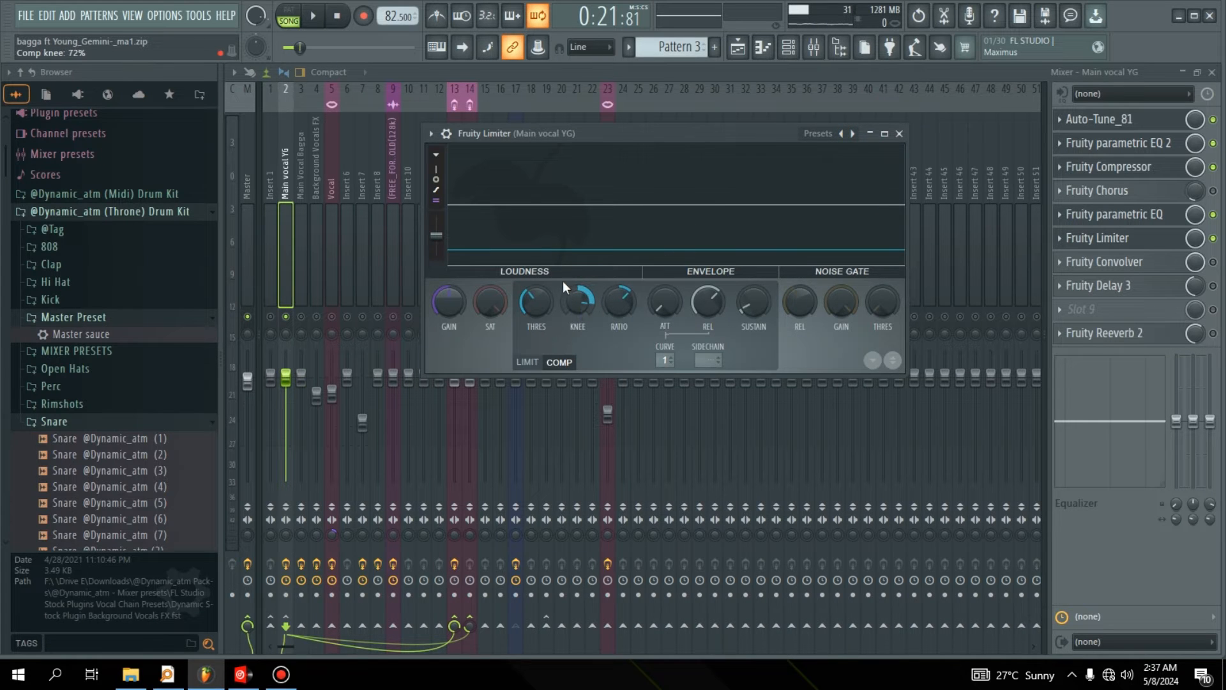
key("space")
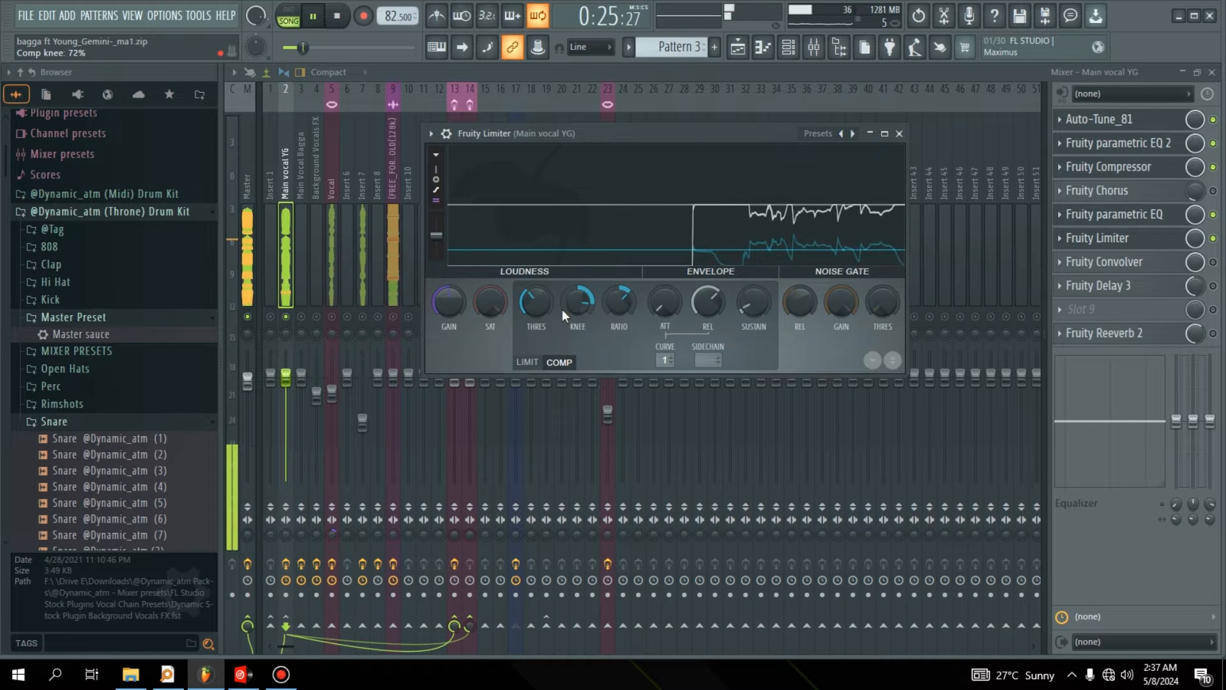
left_click_drag(533, 301, 532, 291)
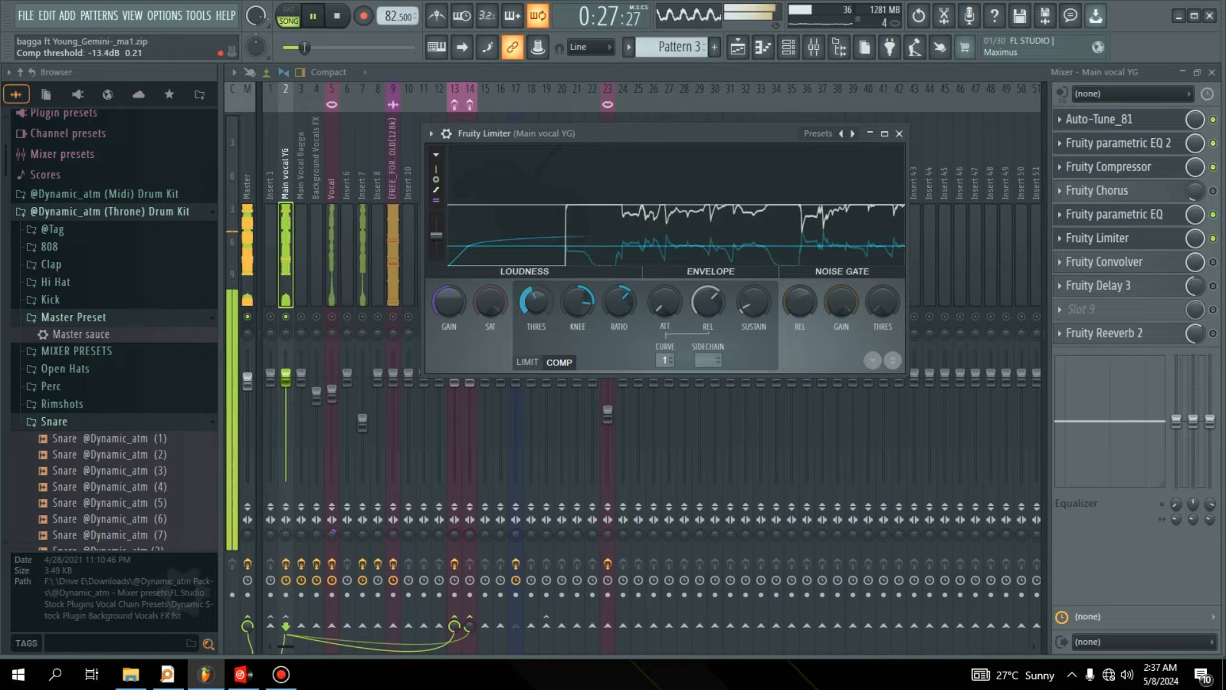
key("space")
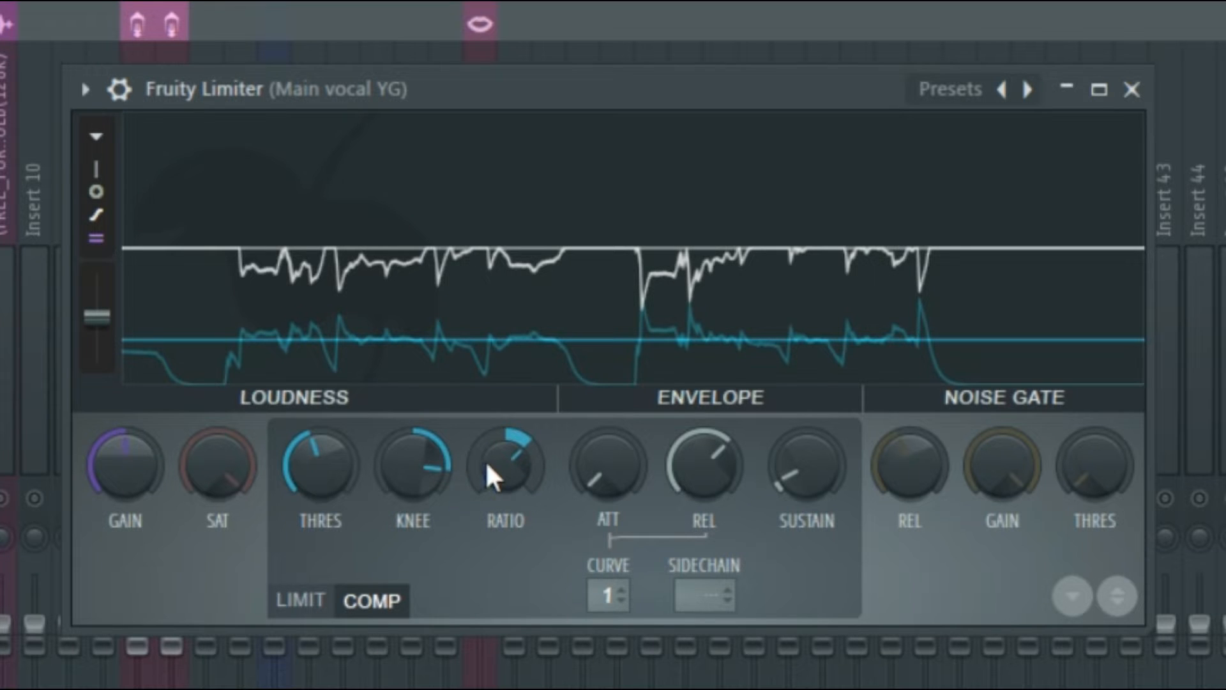
left_click(331, 460)
left_click_drag(331, 460, 312, 454)
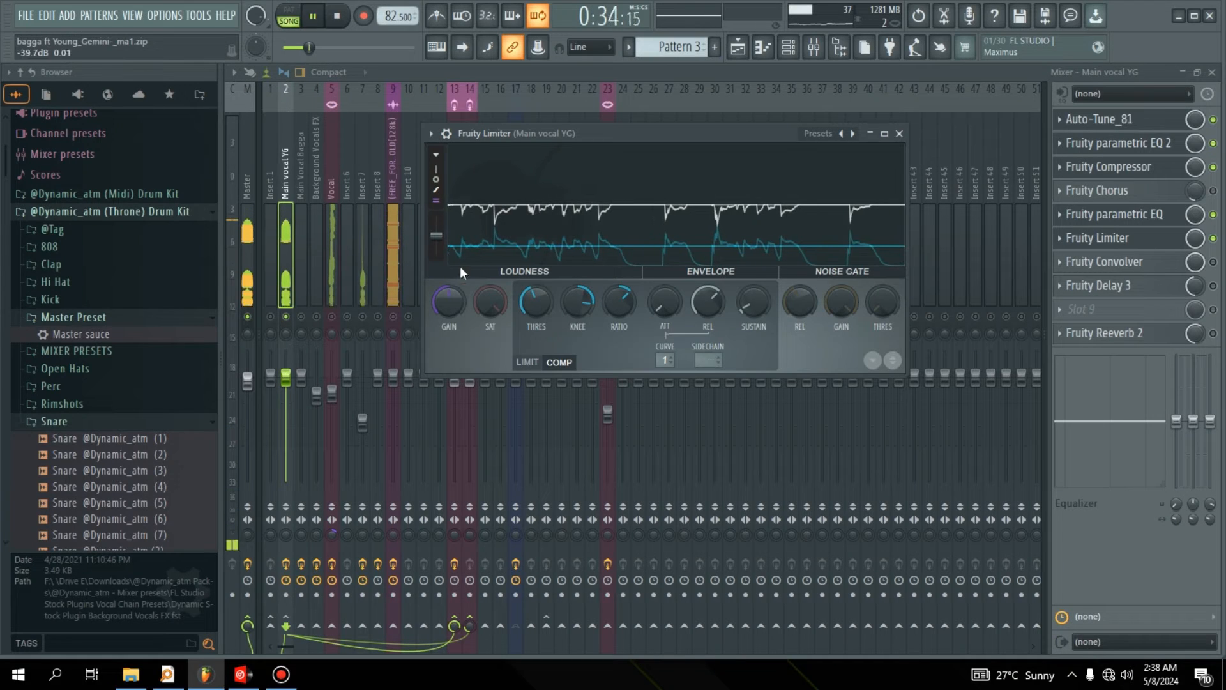
key("space")
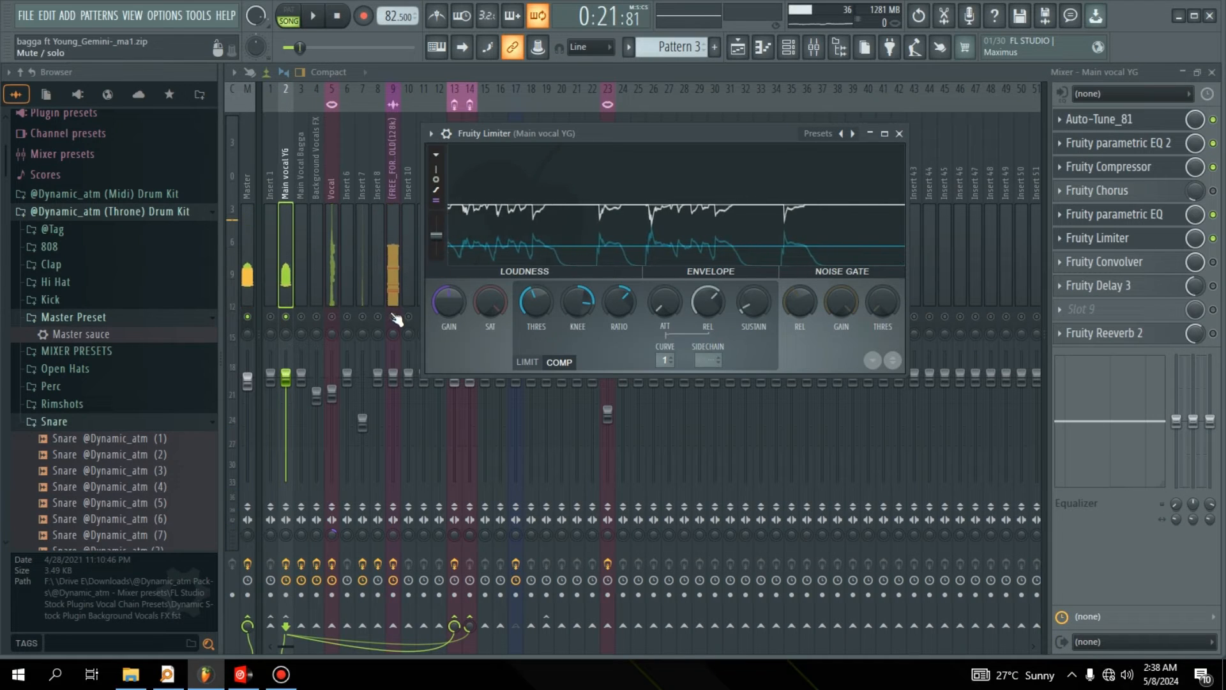
key("Escape")
key("space")
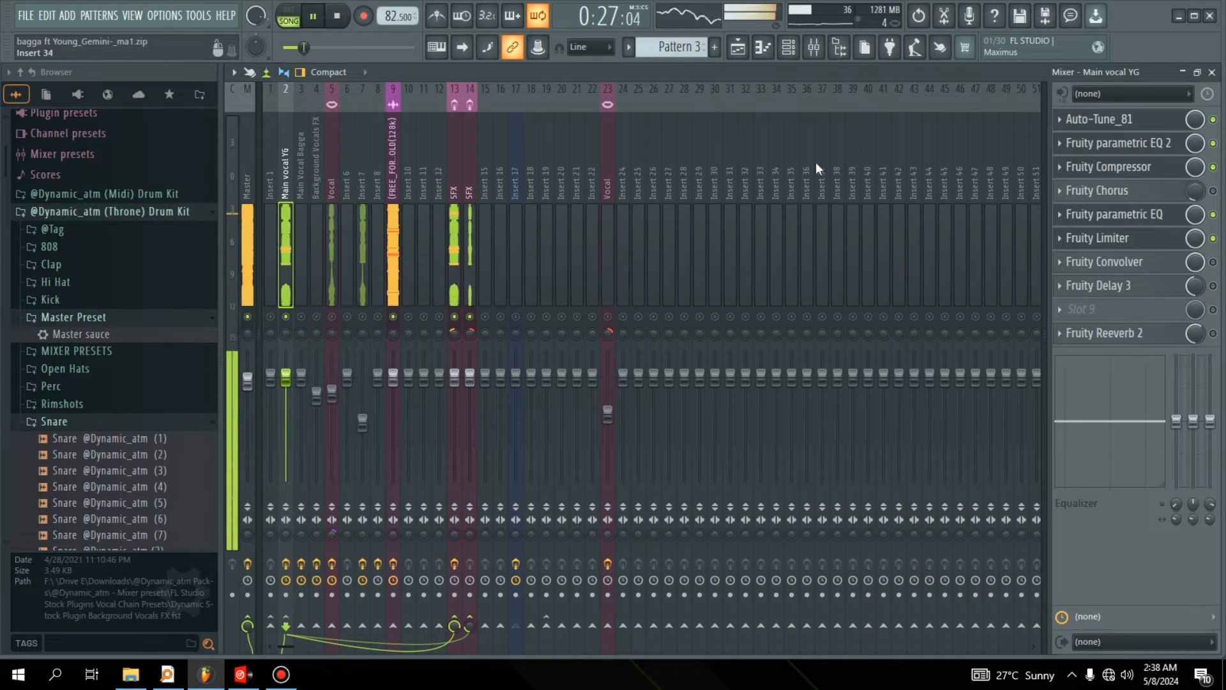
Open Fruity Delay 3 on the main vocal, load the Ping pong preset, and raise its delay time and output tone
left_click(1148, 289)
key("space")
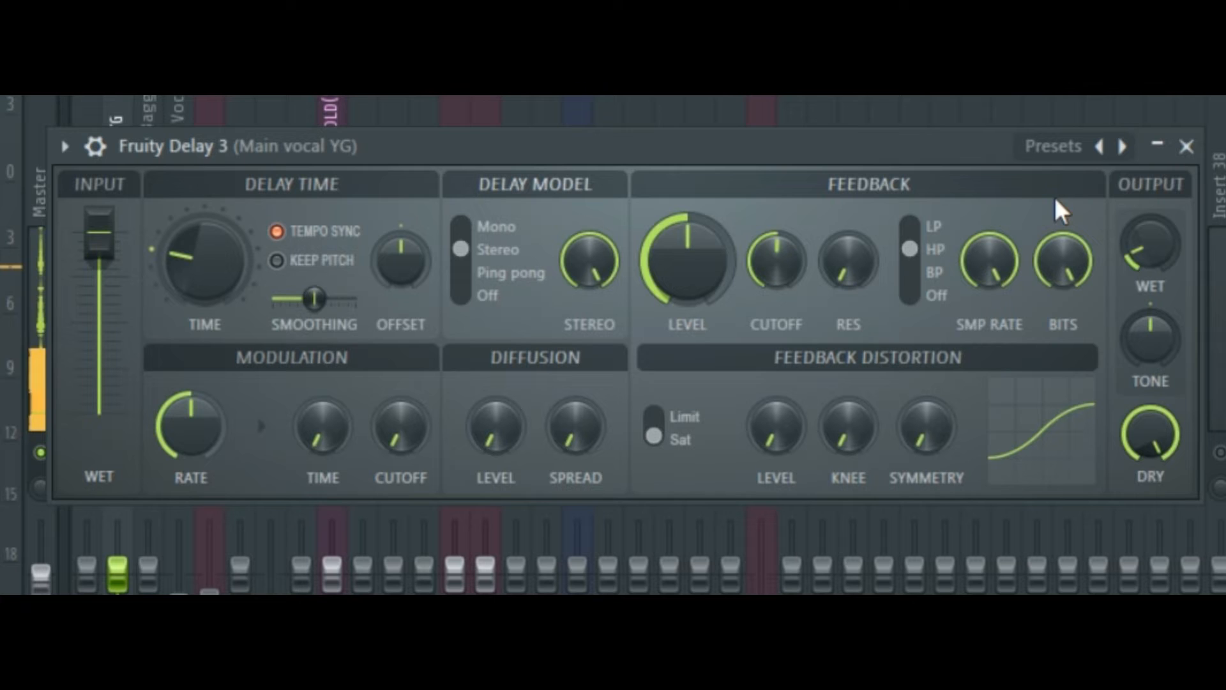
left_click(1121, 150)
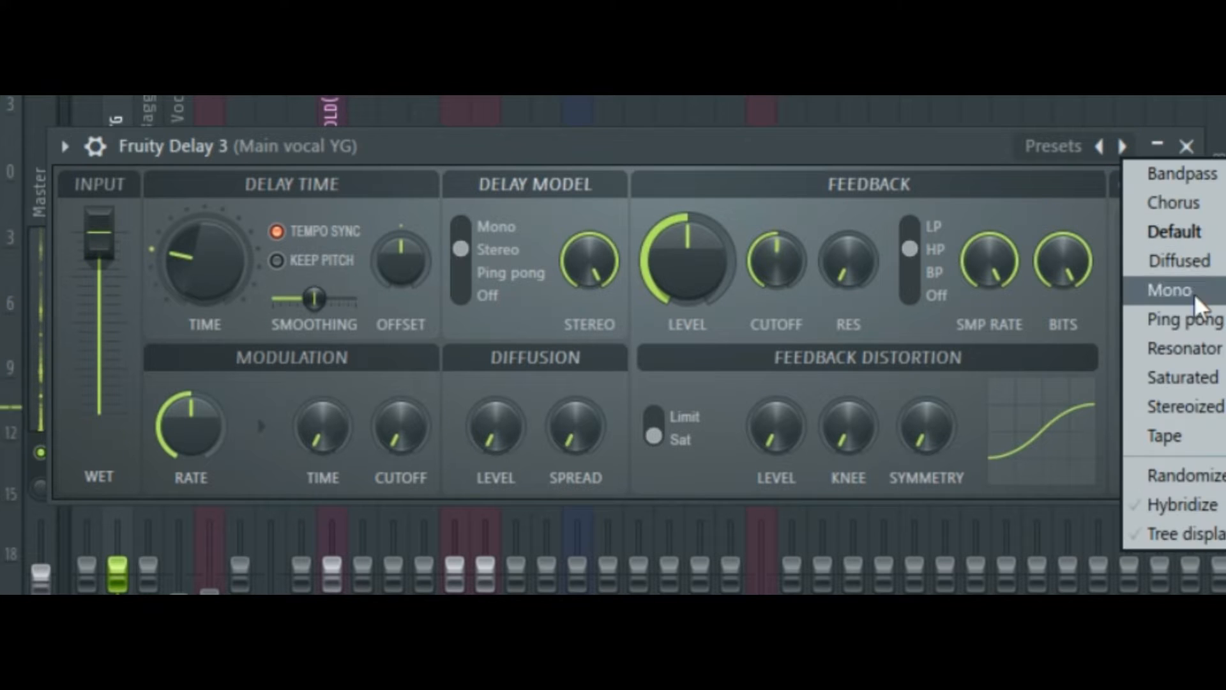
left_click(1203, 325)
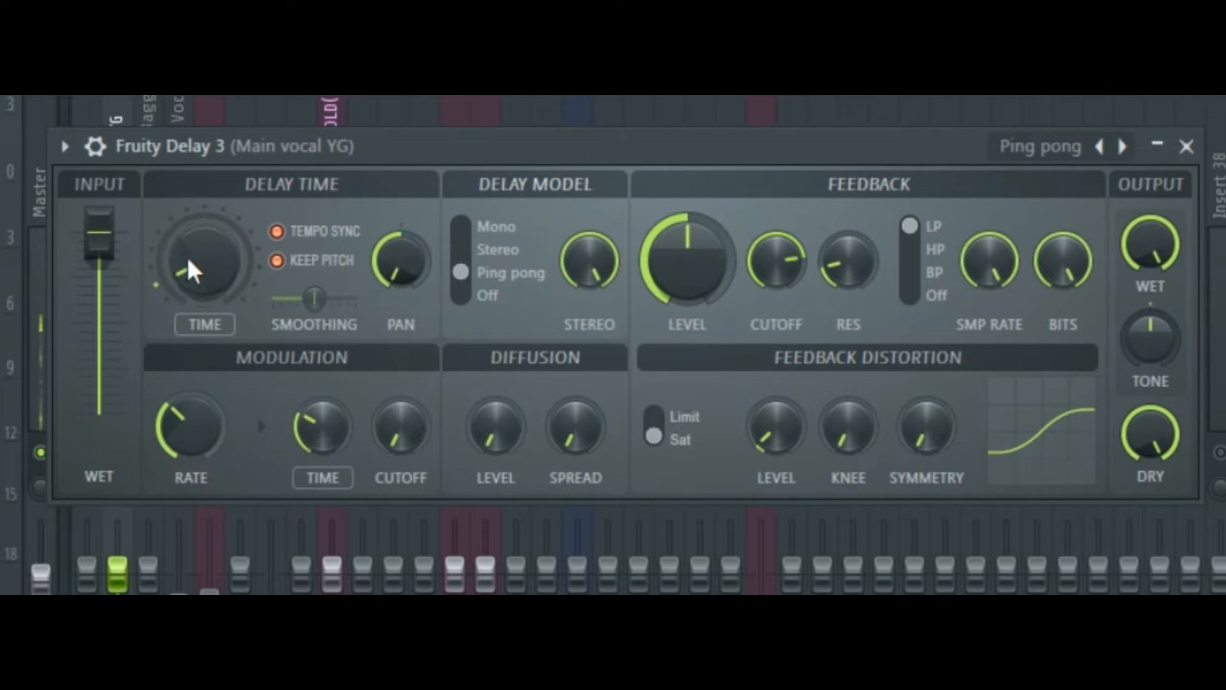
left_click_drag(204, 262, 204, 256)
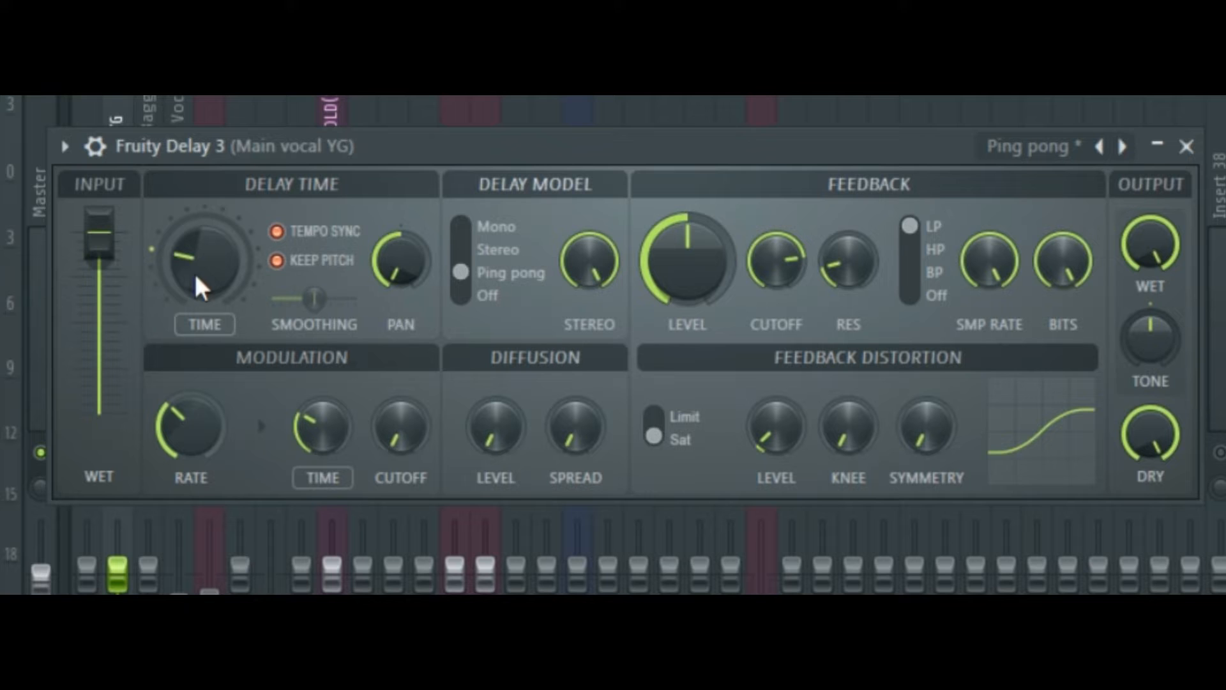
left_click_drag(1146, 345, 1147, 339)
Lower the mix level of Fruity Delay 3 to about 12% while auditioning the delayed vocal
key("space")
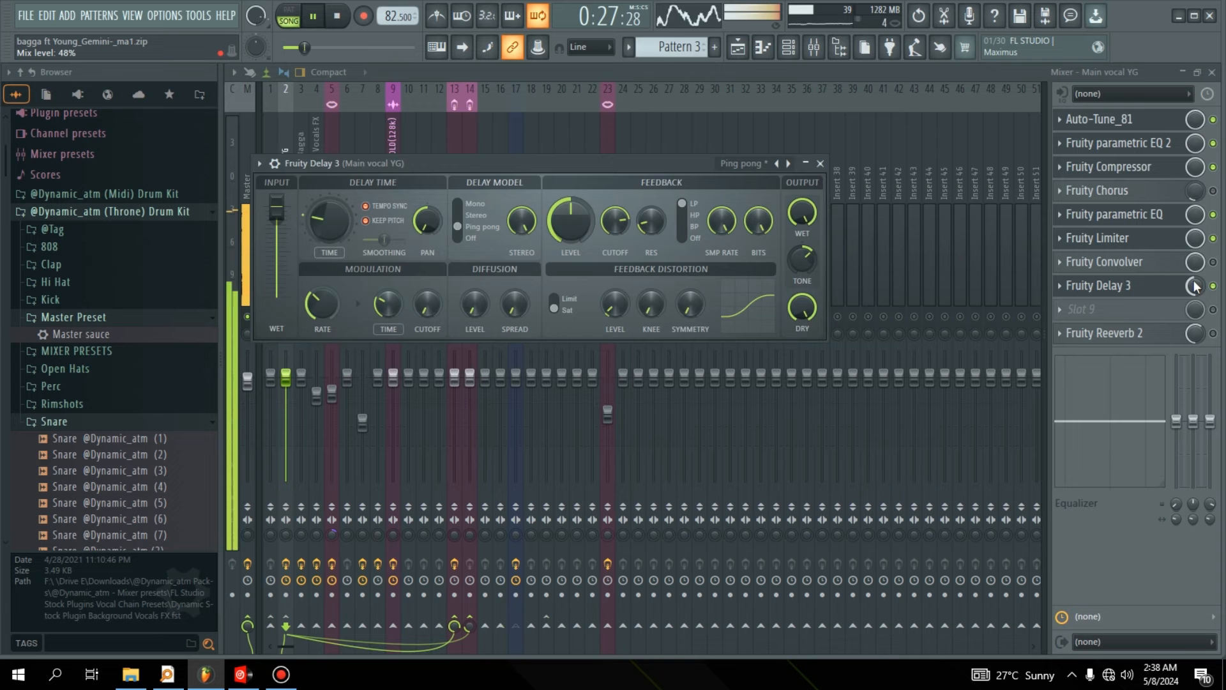
left_click_drag(1195, 285, 1195, 287)
key("space")
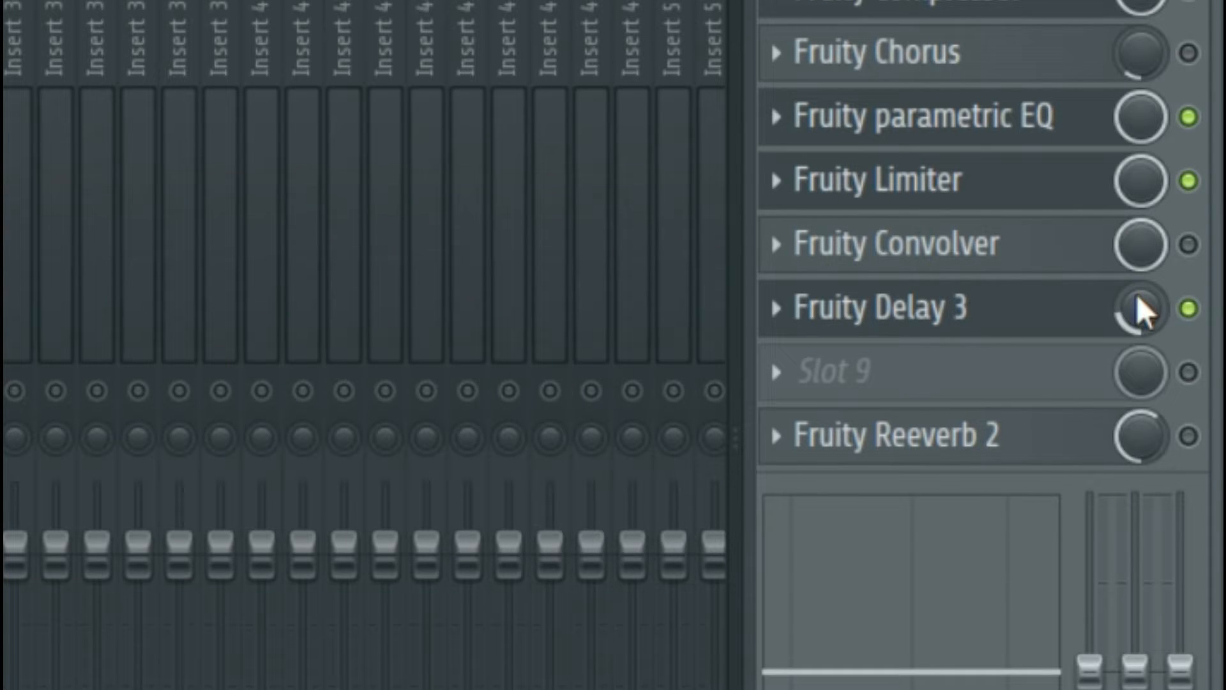
left_click_drag(1137, 296, 1137, 297)
left_click_drag(1137, 296, 1137, 296)
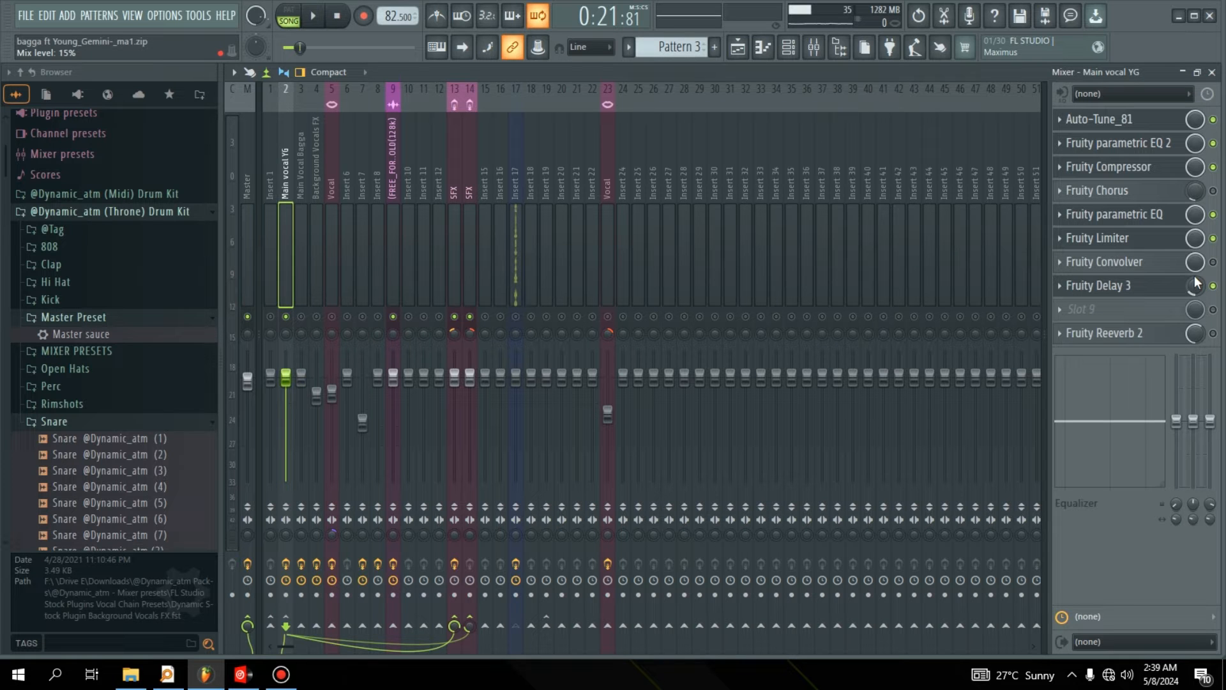
key("space")
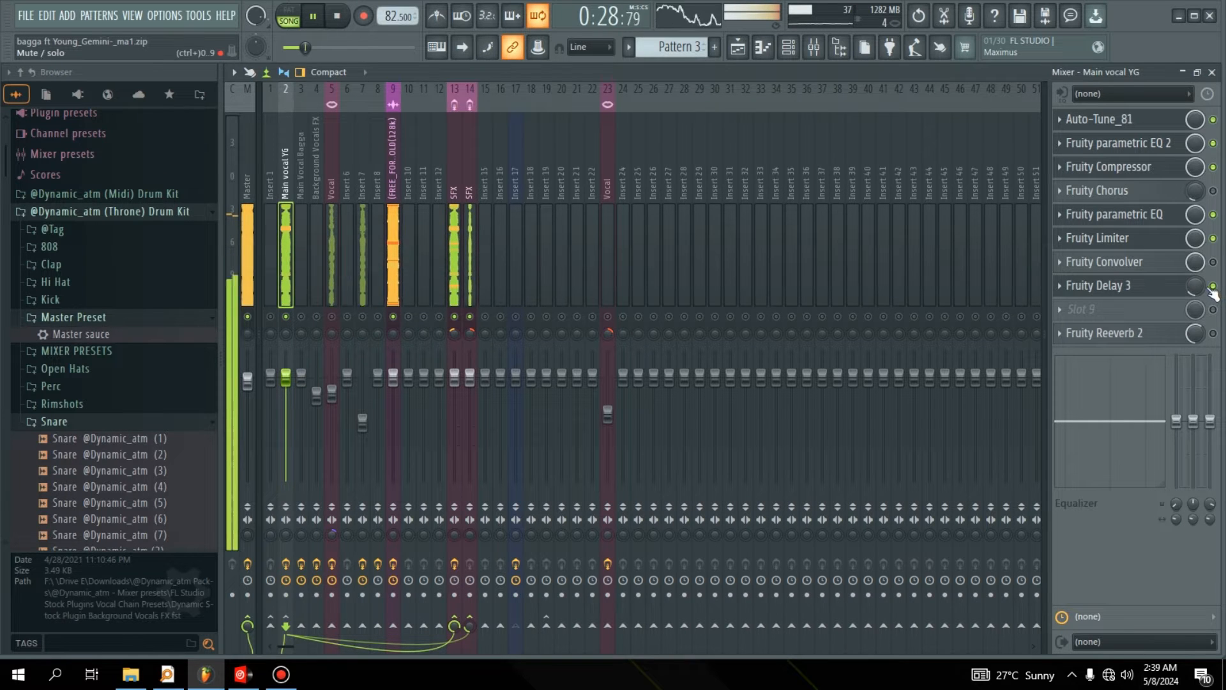
scroll(1201, 287, "down", 3)
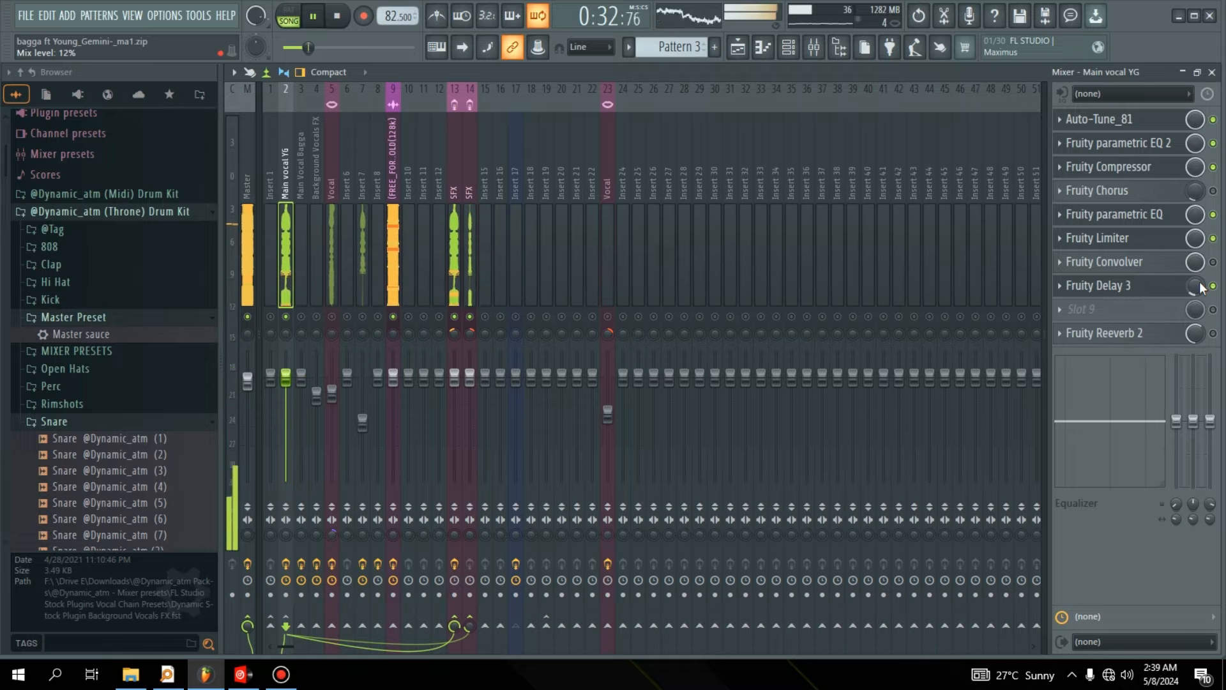
key("space")
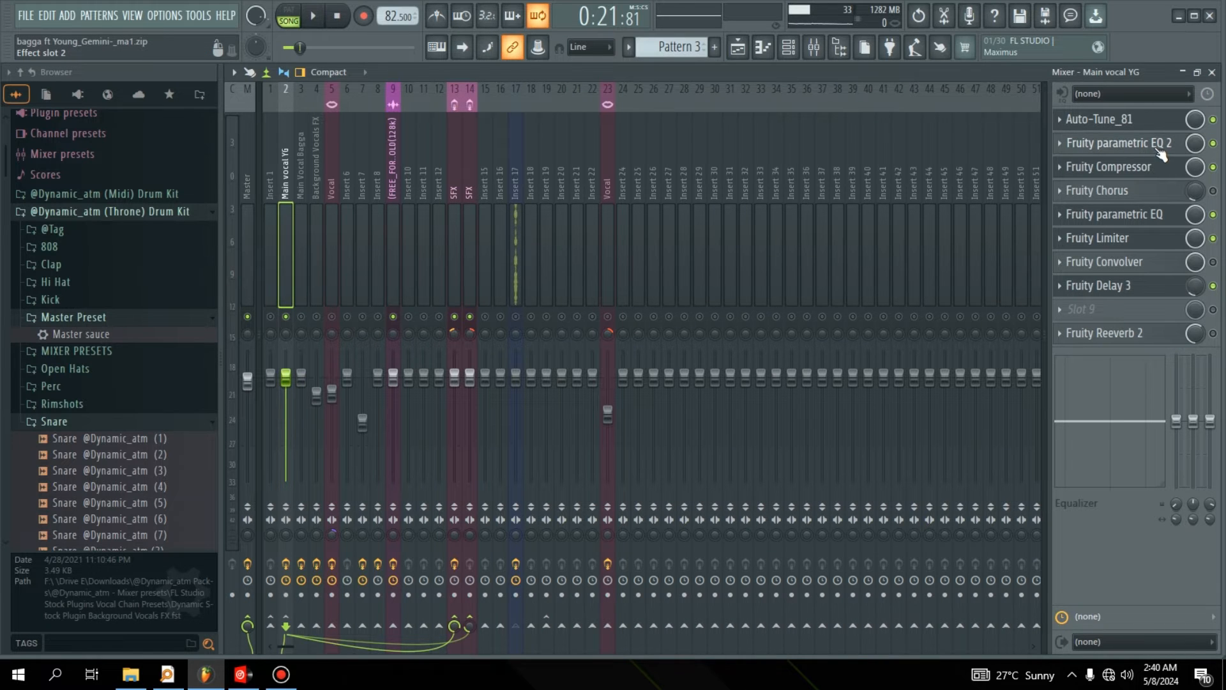
Open Fruity parametric EQ 2 on the main vocal, raise its high-shelf band 7 slightly, and close the equalizer
left_click(1157, 149)
left_click_drag(806, 327, 808, 313)
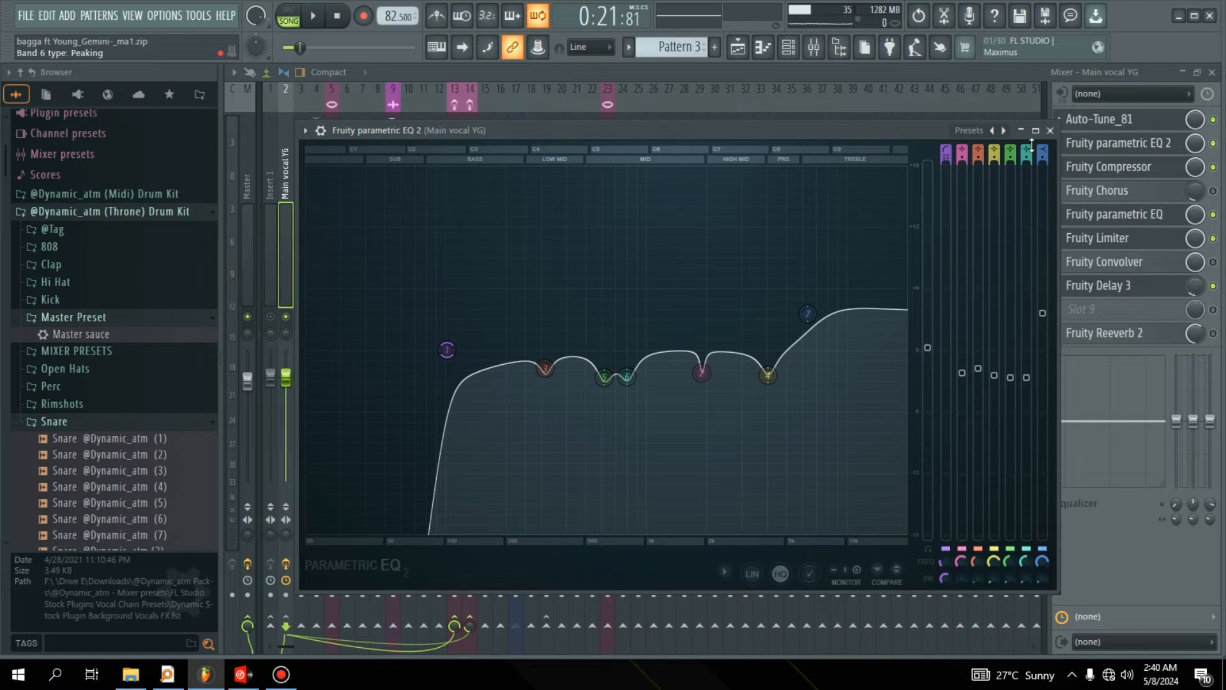
left_click(1050, 130)
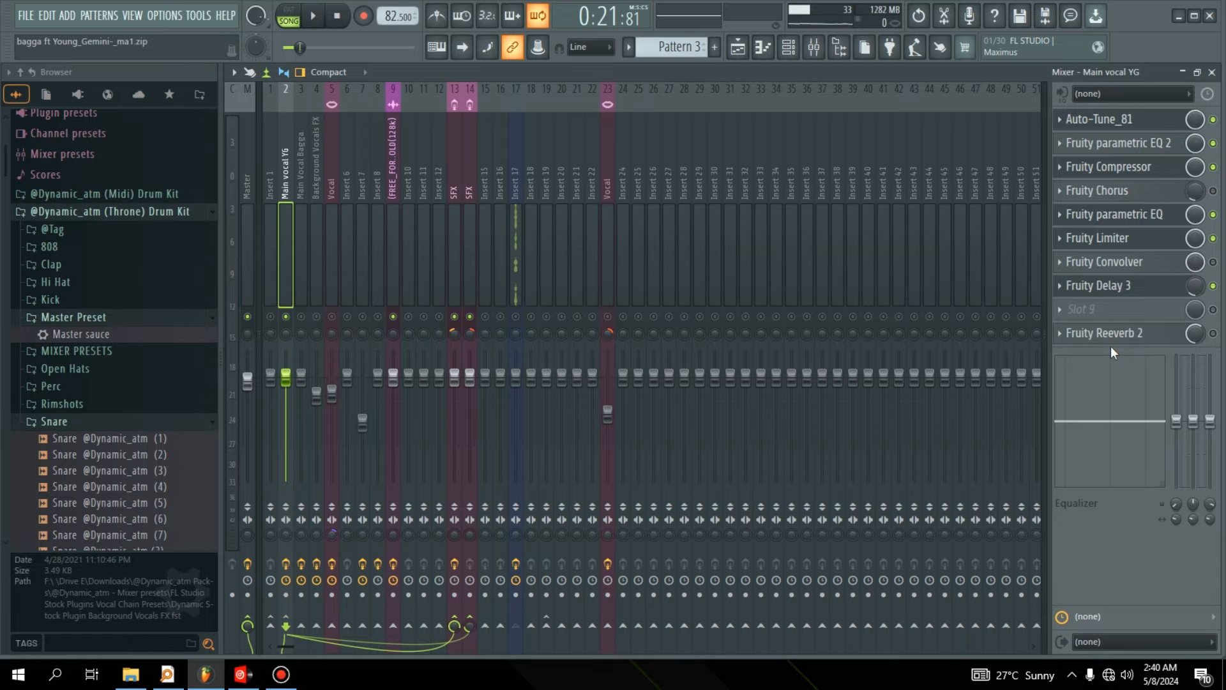
Enable and open Fruity Reeverb 2 on the main vocal and audition the reverb with the song playing
left_click(1214, 333)
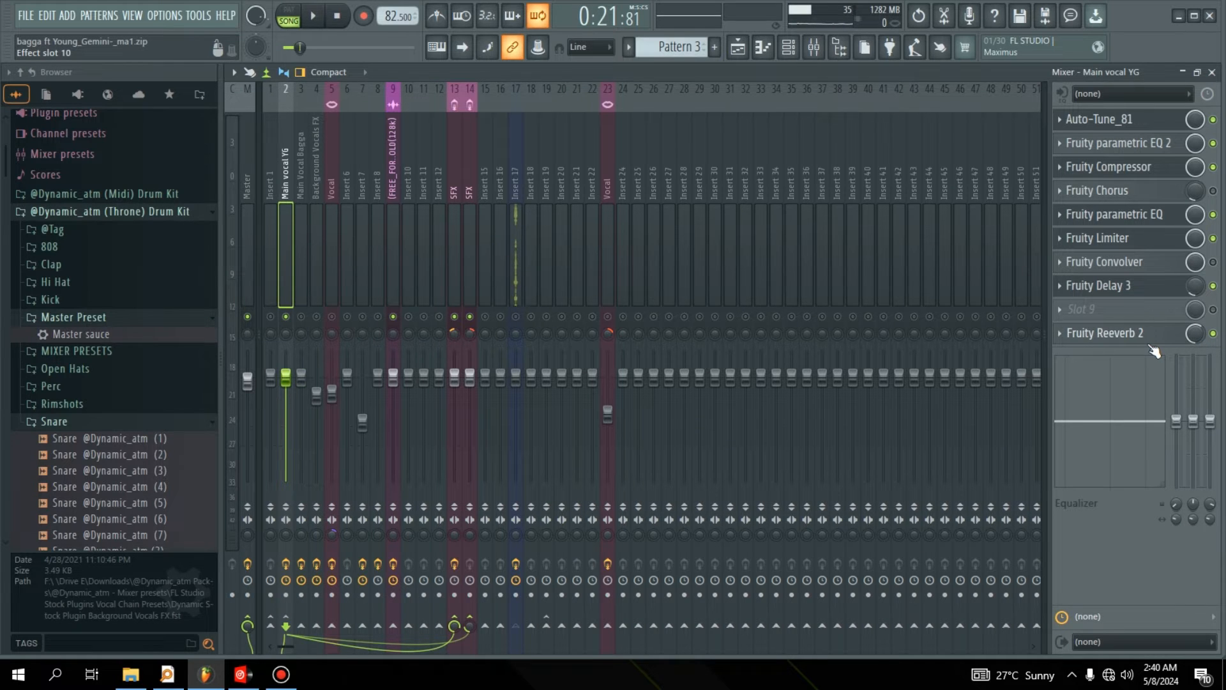
left_click(1167, 333)
key("space")
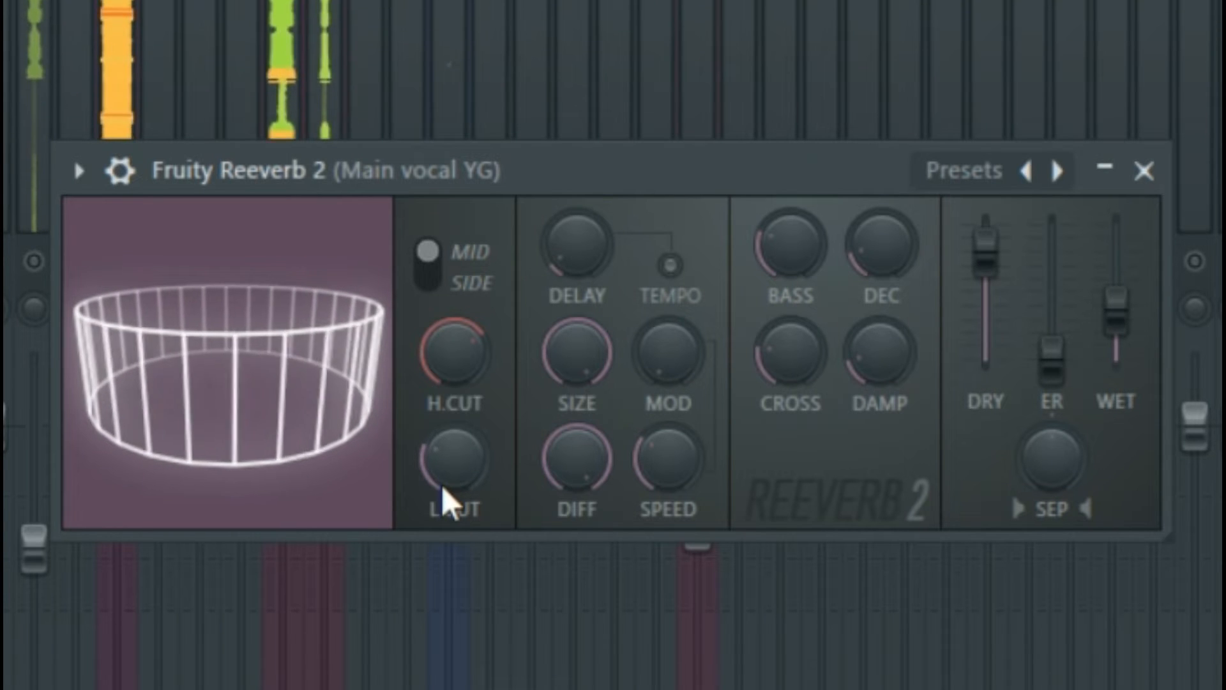
left_click_drag(102, 367, 142, 375)
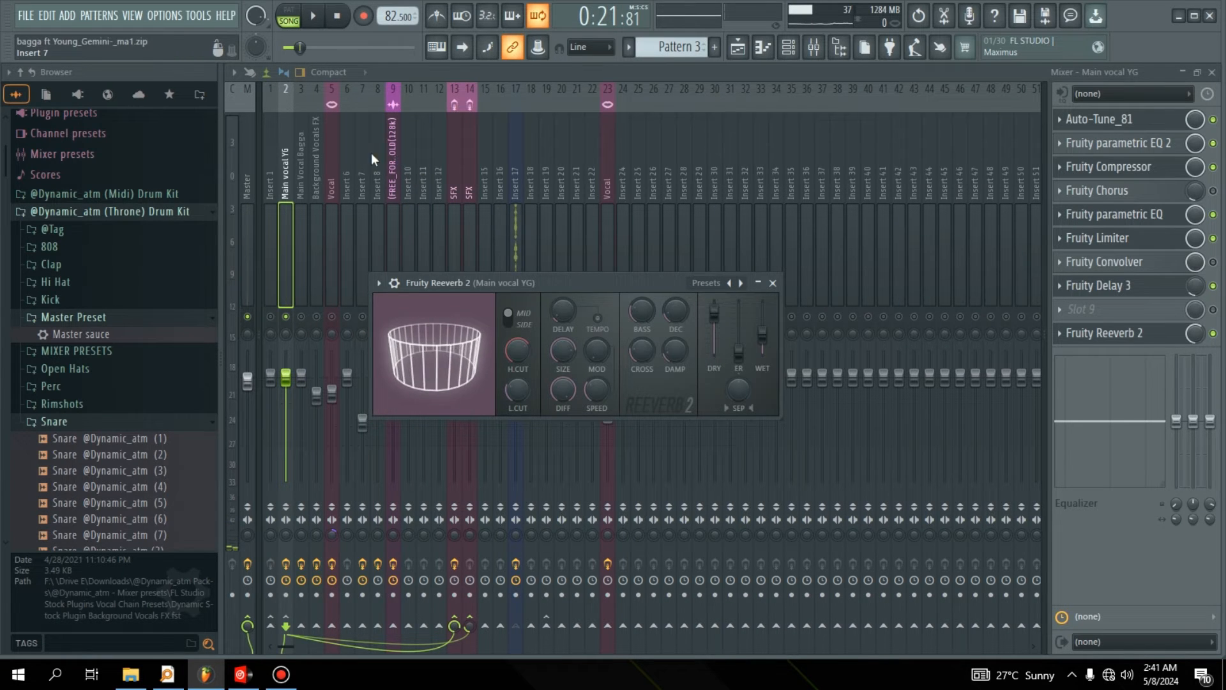
Mute the beat on mixer track 9 and review the curve of its Fruity parametric EQ 2
left_click(393, 167)
left_click(400, 317)
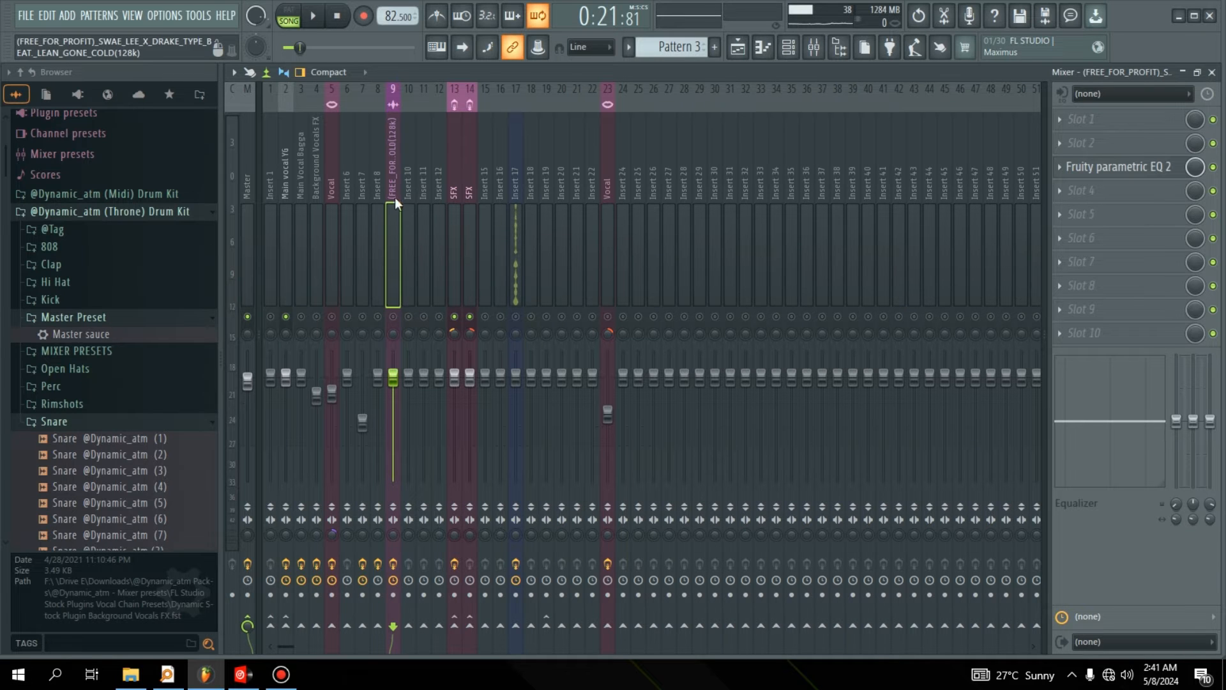
left_click(1122, 167)
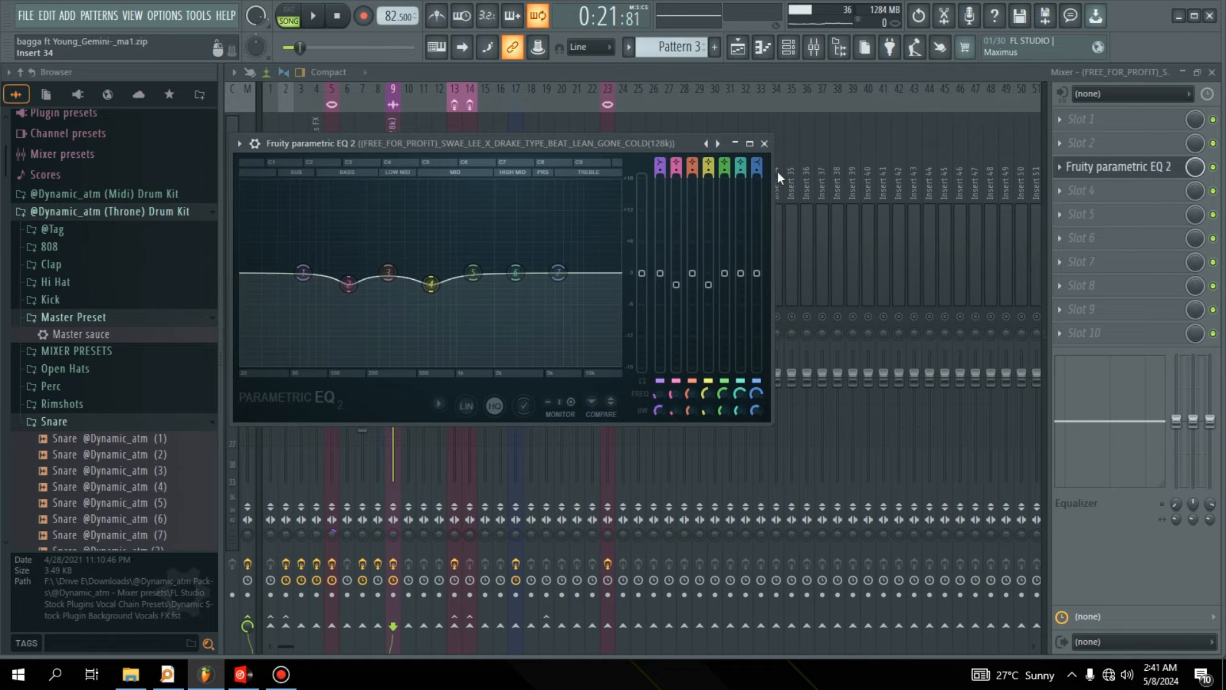
left_click(764, 144)
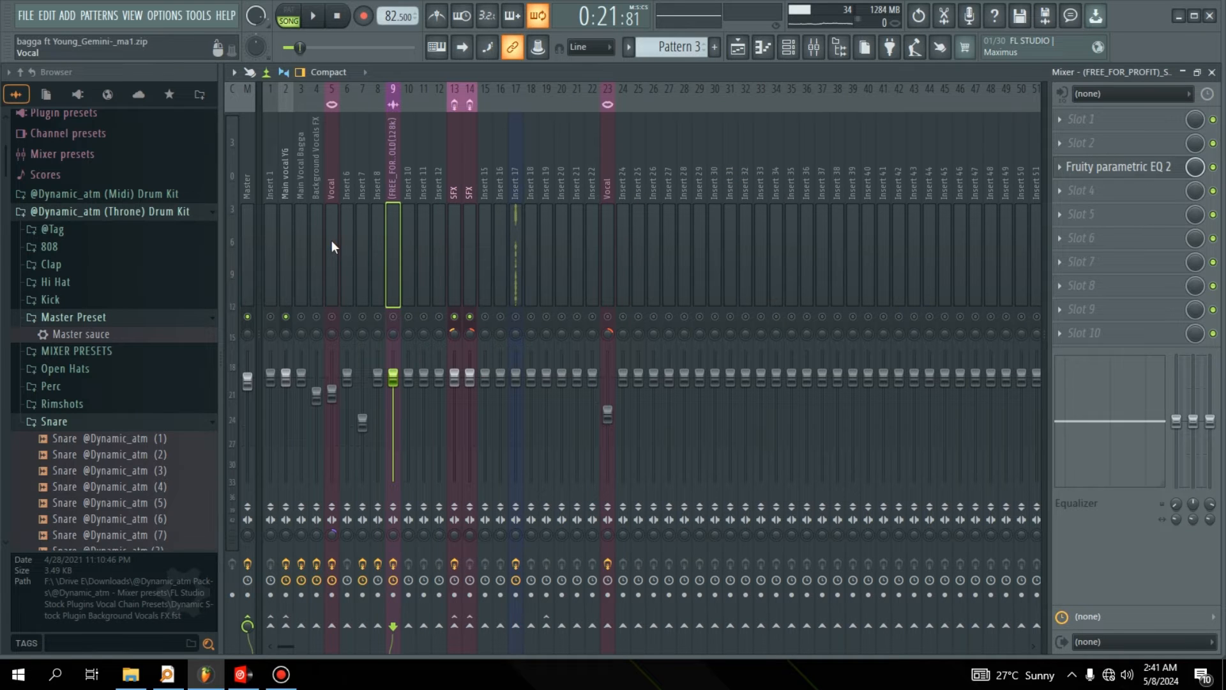
Reopen Fruity Reeverb 2 on Main vocal YG, audition the vocal, and unmute the beat on track 9 during playback
left_click(286, 242)
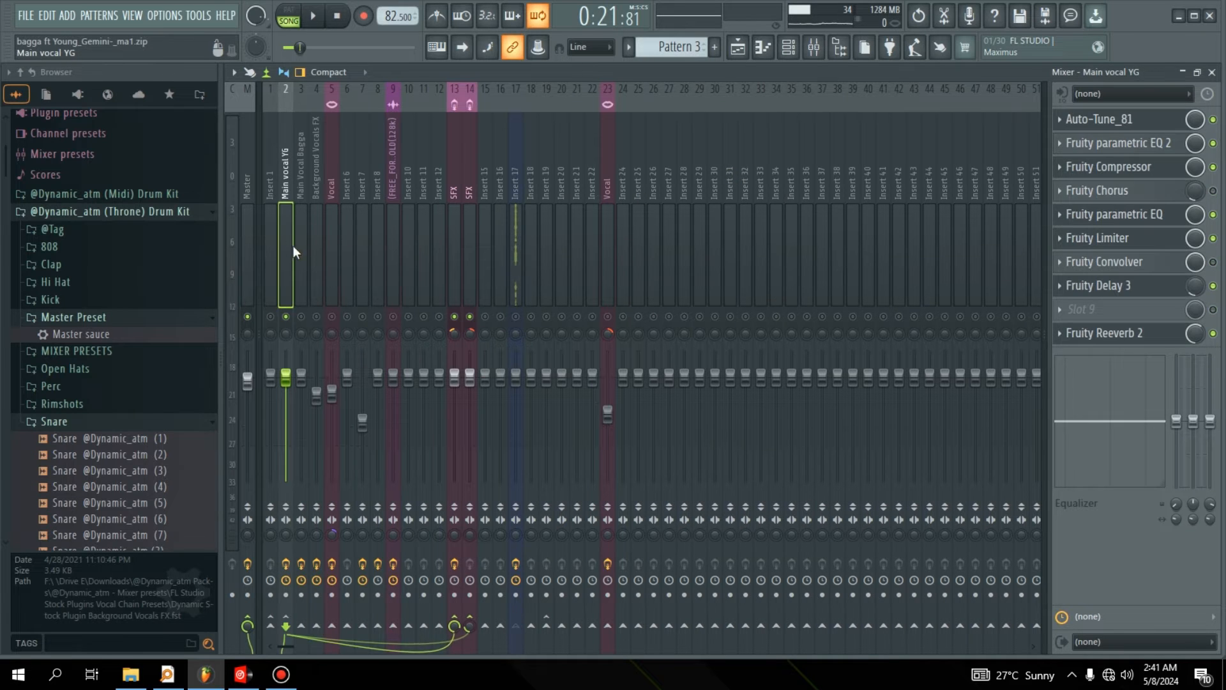
left_click(1161, 338)
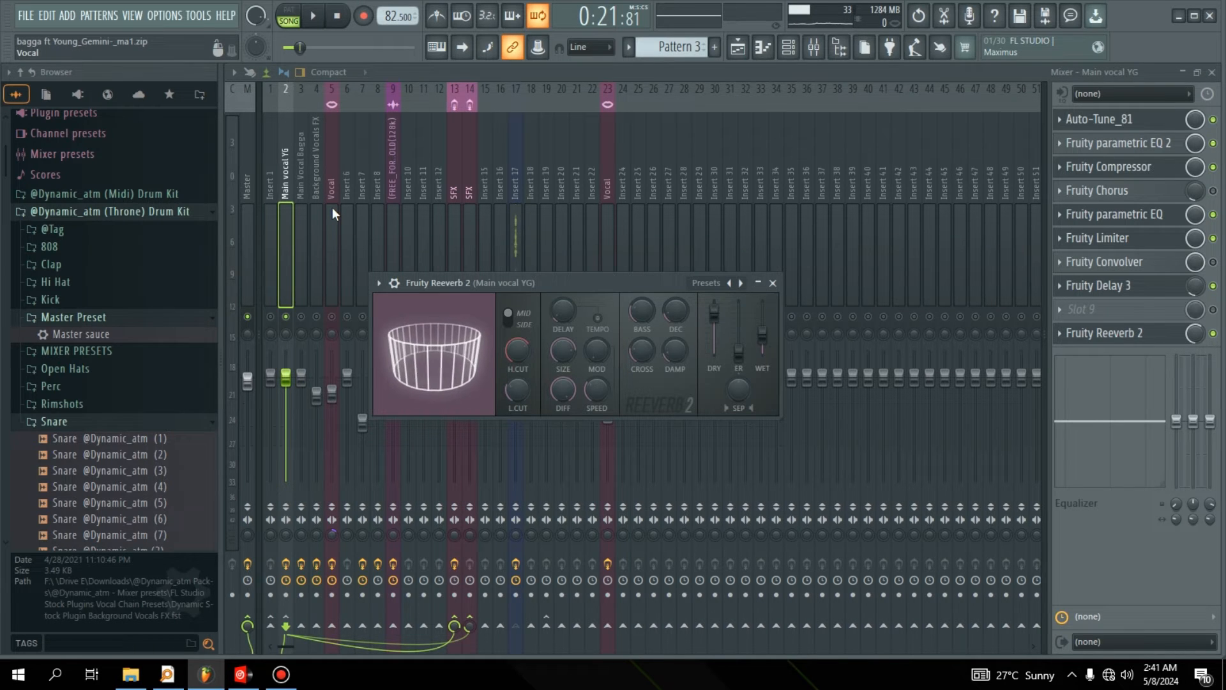
key("space")
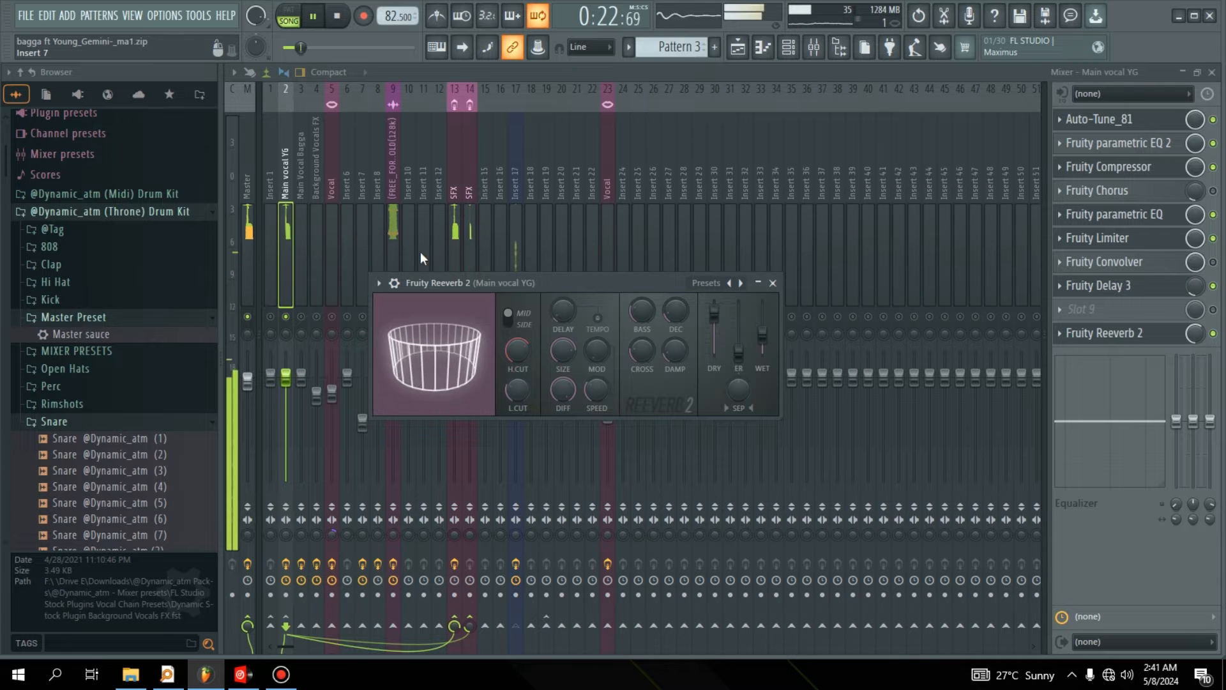
left_click(398, 219)
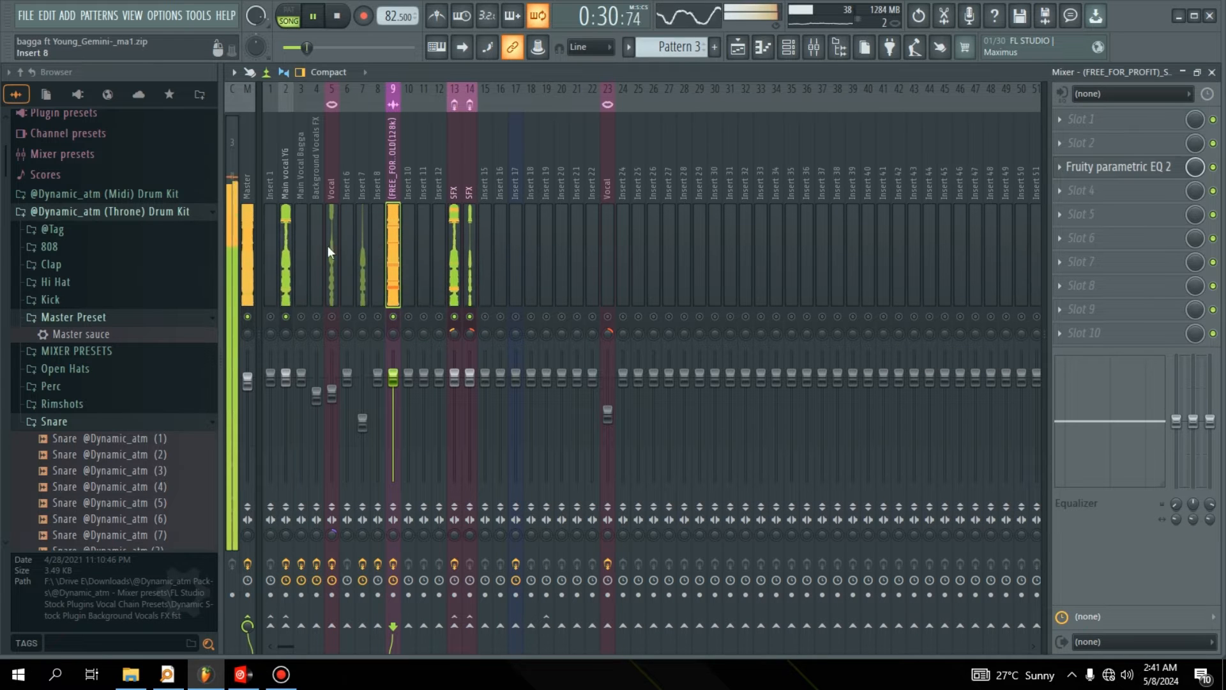
left_click(282, 248)
key("space")
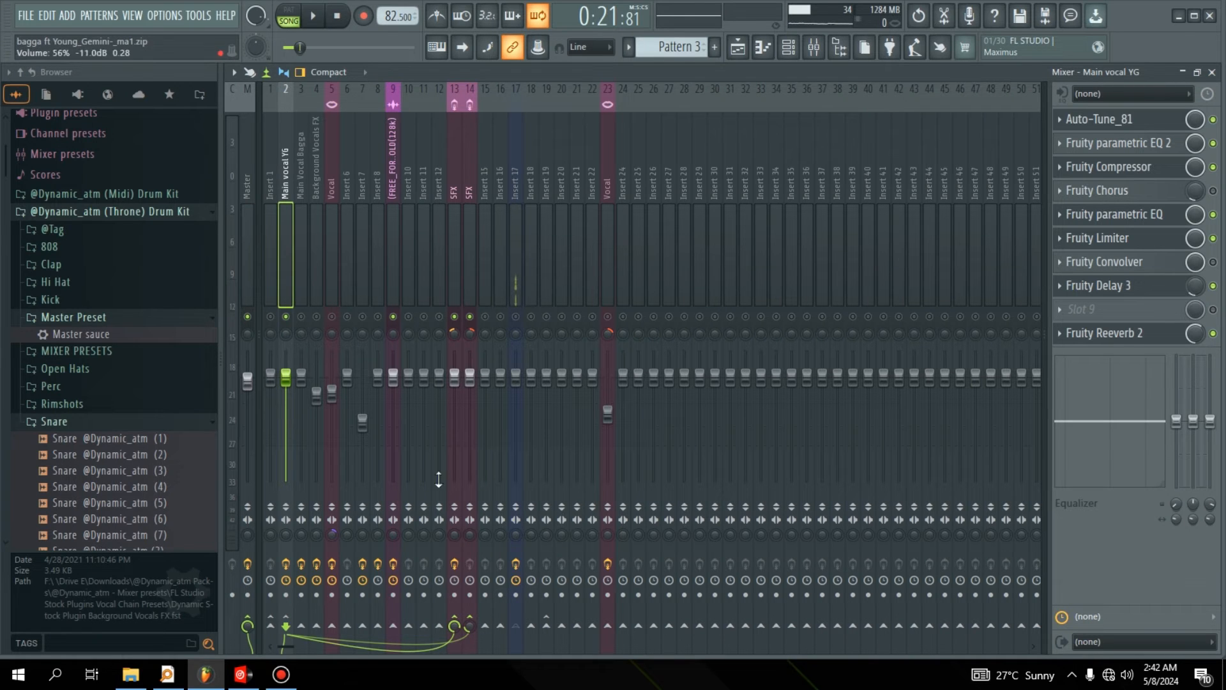
Disable the sends from Main vocal YG to the two SFX tracks 13 and 14 and audition the vocal without them
left_click(454, 622)
left_click(471, 622)
key("space")
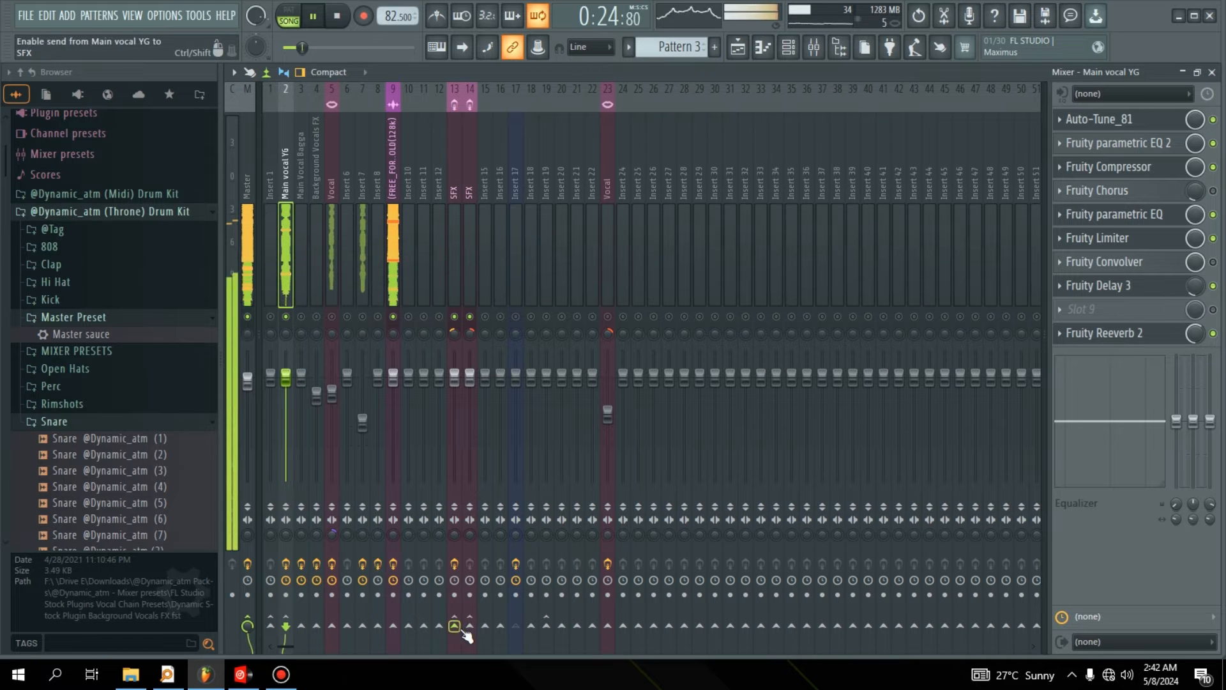
Re-enable the sends from Main vocal YG to SFX tracks 13 and 14, audition the vocal with them, and select SFX track 13
key("space")
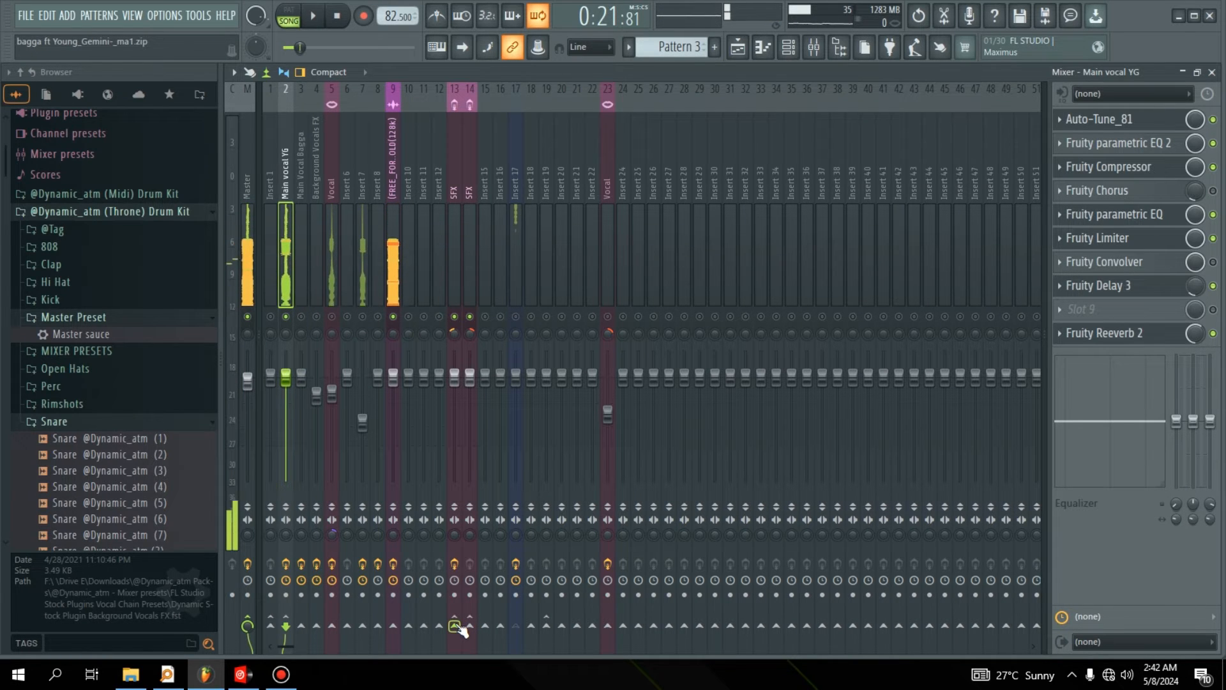
left_click(456, 625)
left_click(467, 624)
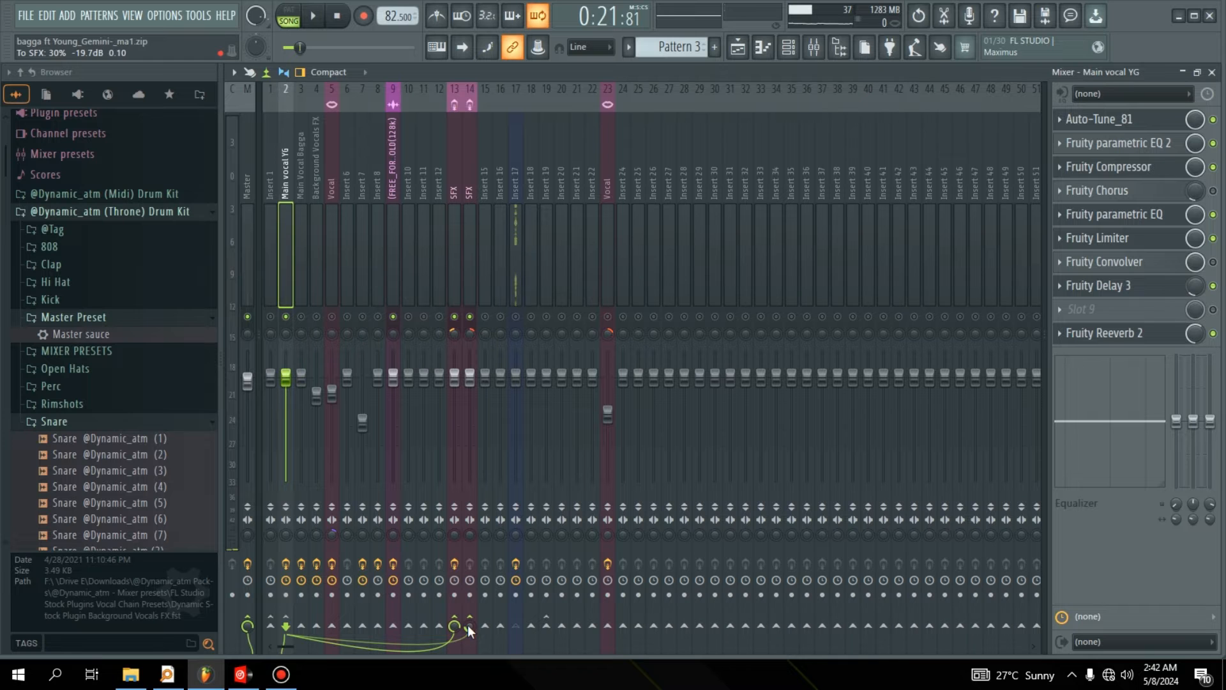
key("space")
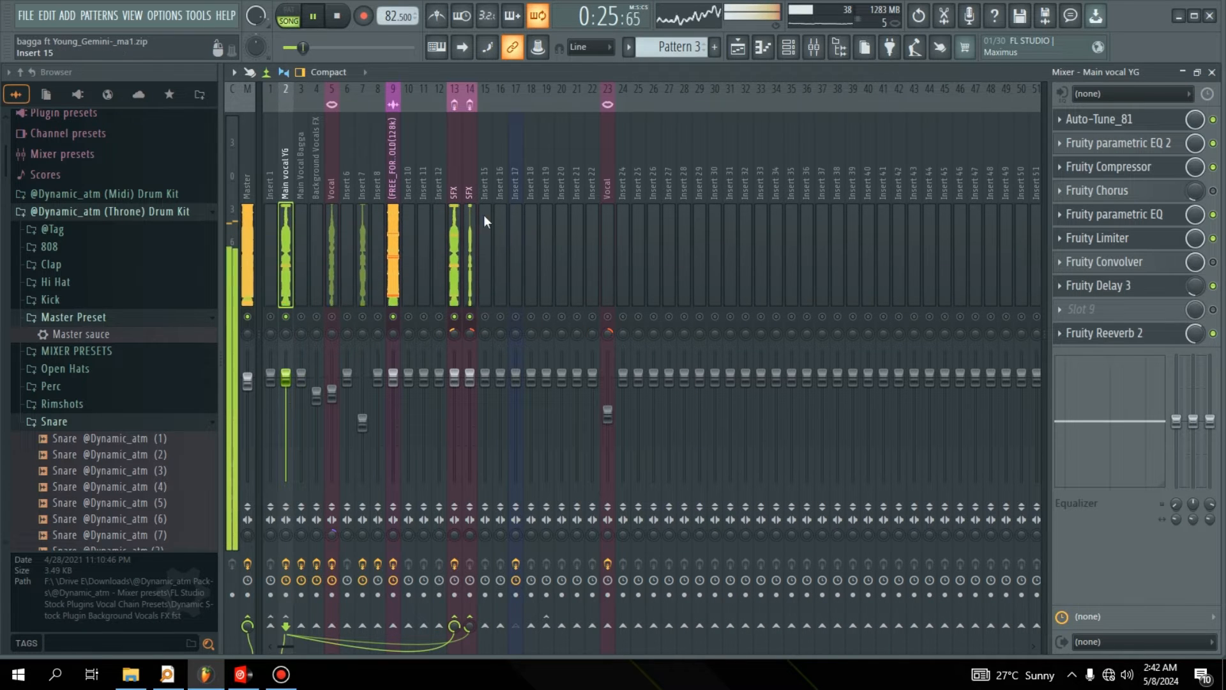
left_click(455, 216)
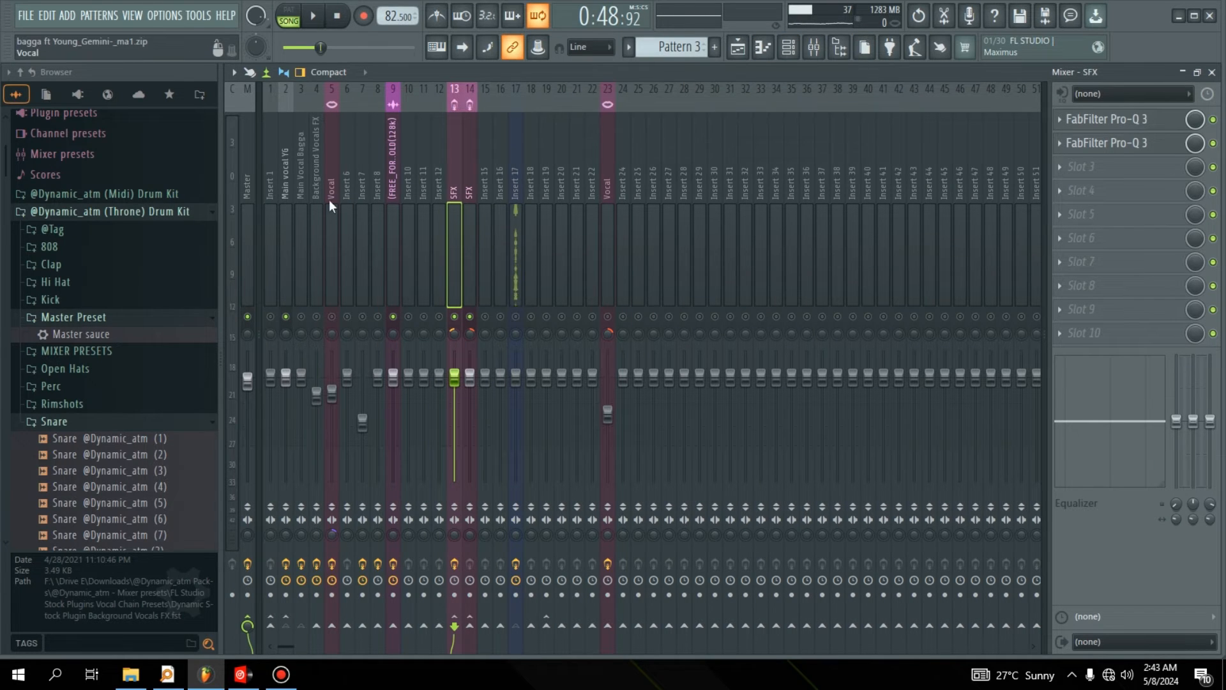
Review the Auto-Tune_81 settings on the Main Vocal Bagga track
left_click(302, 151)
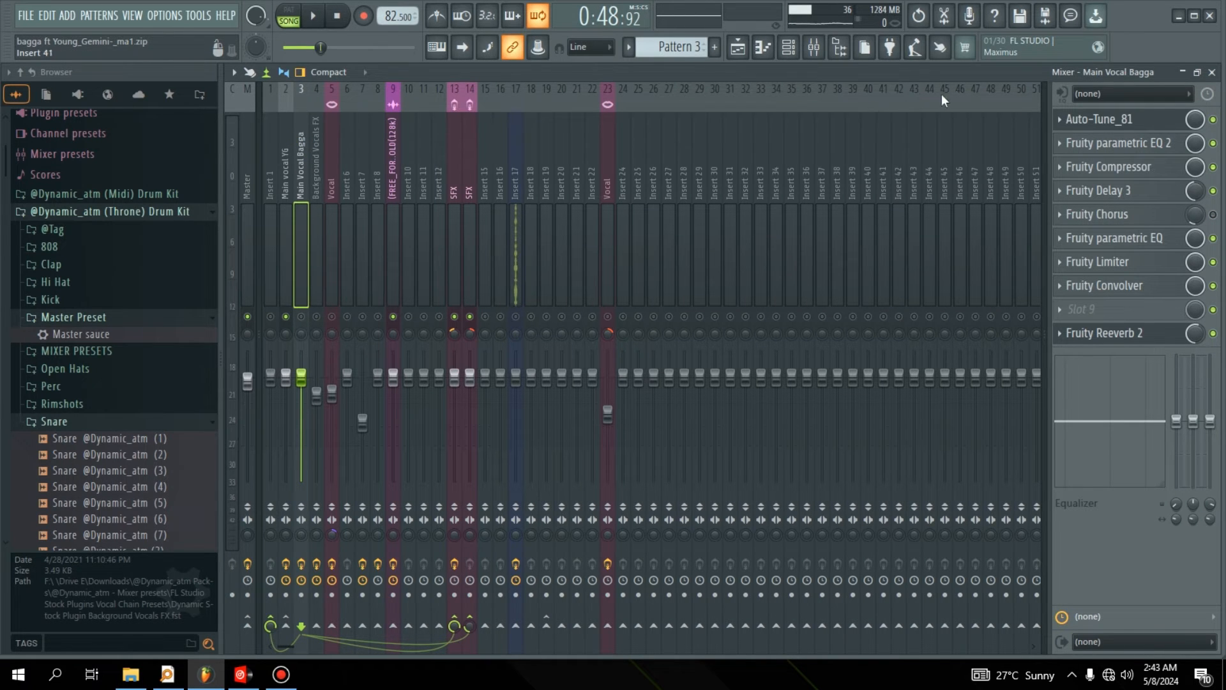
left_click(1079, 119)
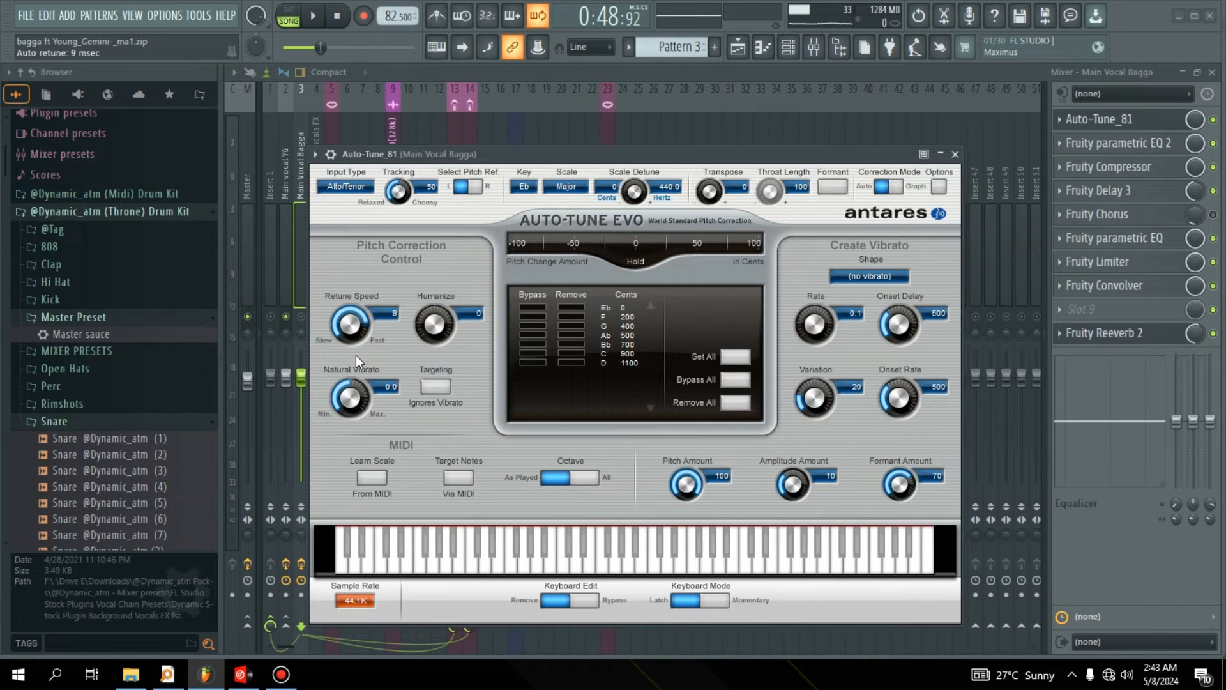
left_click_drag(429, 328, 520, 2)
left_click_drag(521, 160, 894, 148)
Copy the Main vocal YG mixer track state, including its effect chain, onto mixer track 33
right_click(286, 167)
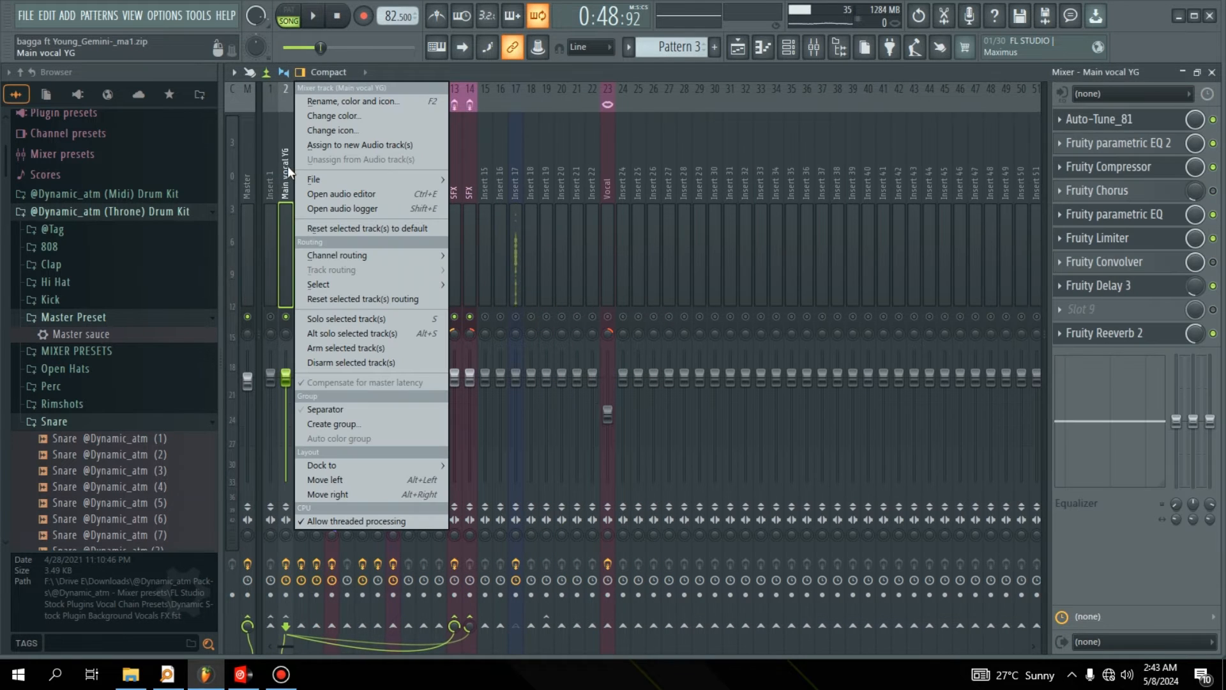
mouse_move(341, 179)
left_click_drag(501, 186, 758, 189)
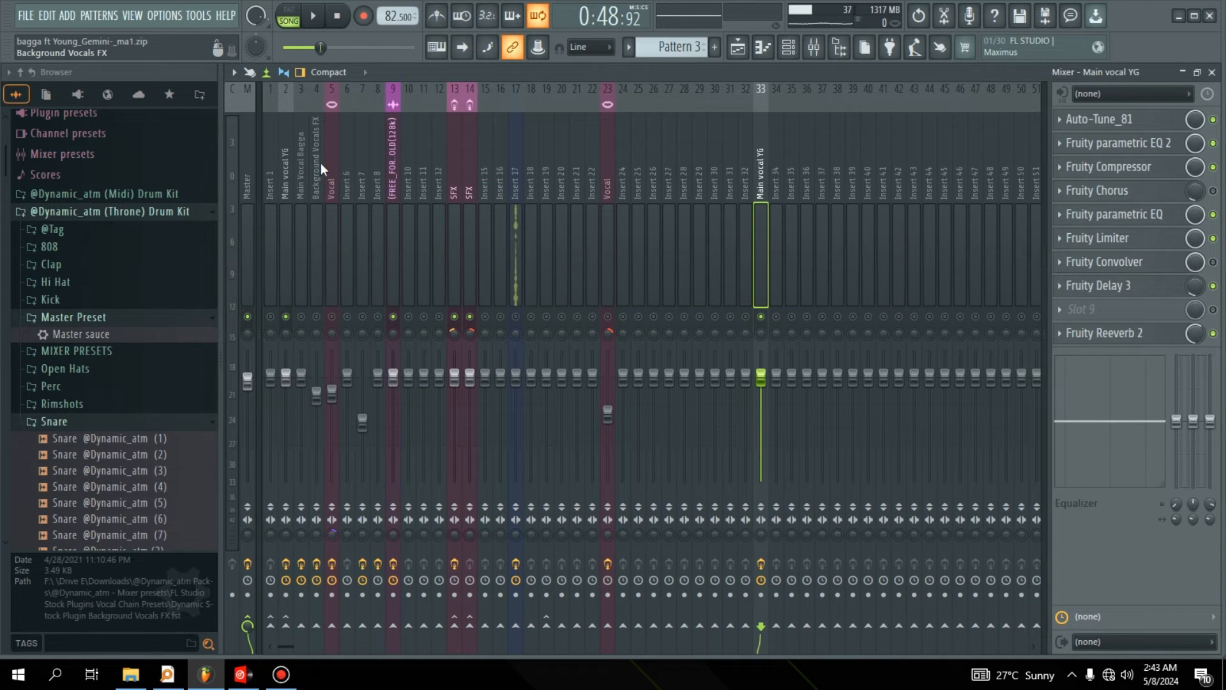
Mute Main vocal YG, unmute Main Vocal Bagga, and play the song from about bar 15 of the playlist
left_click(300, 170)
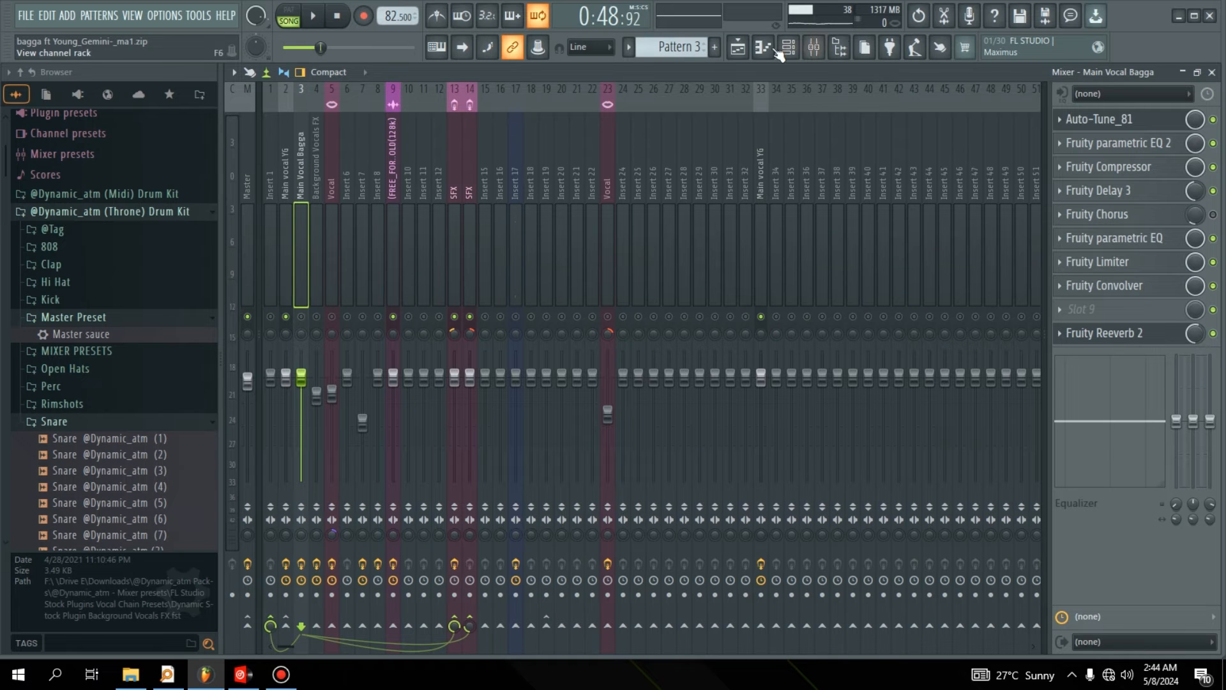
left_click(302, 317)
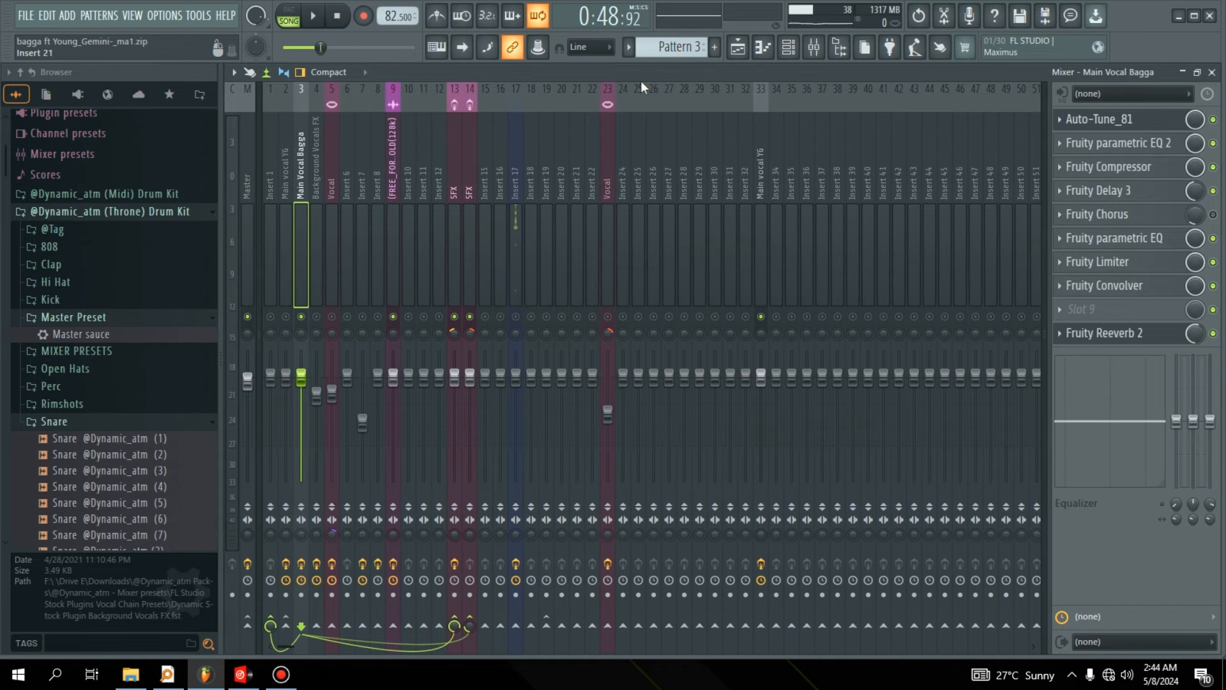
key("F5")
left_click(920, 108)
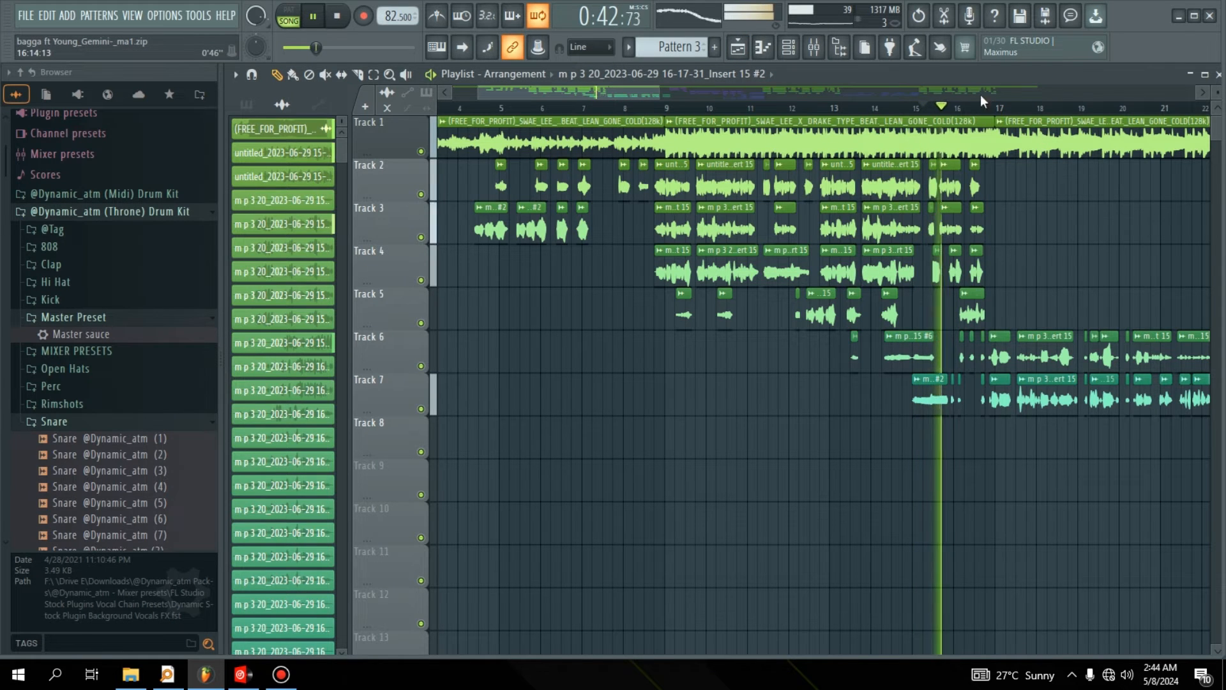
Glance at the channel rack and mute the beat on mixer track 9 while the song plays
left_click(791, 47)
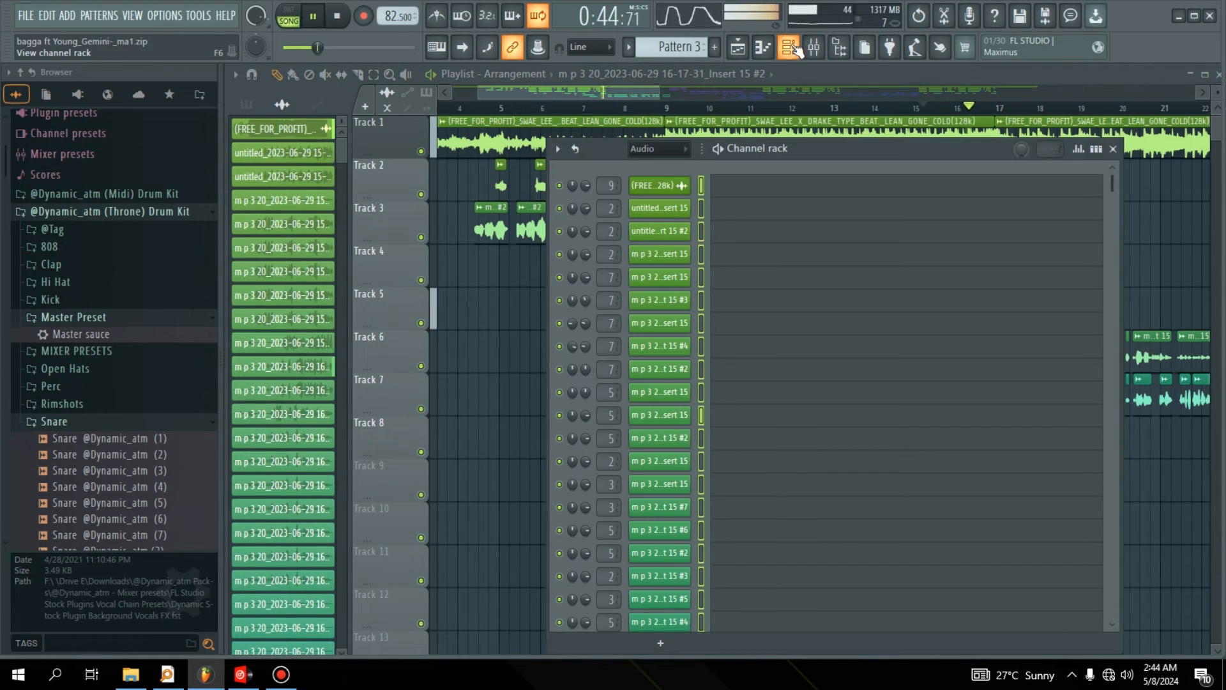
left_click(790, 47)
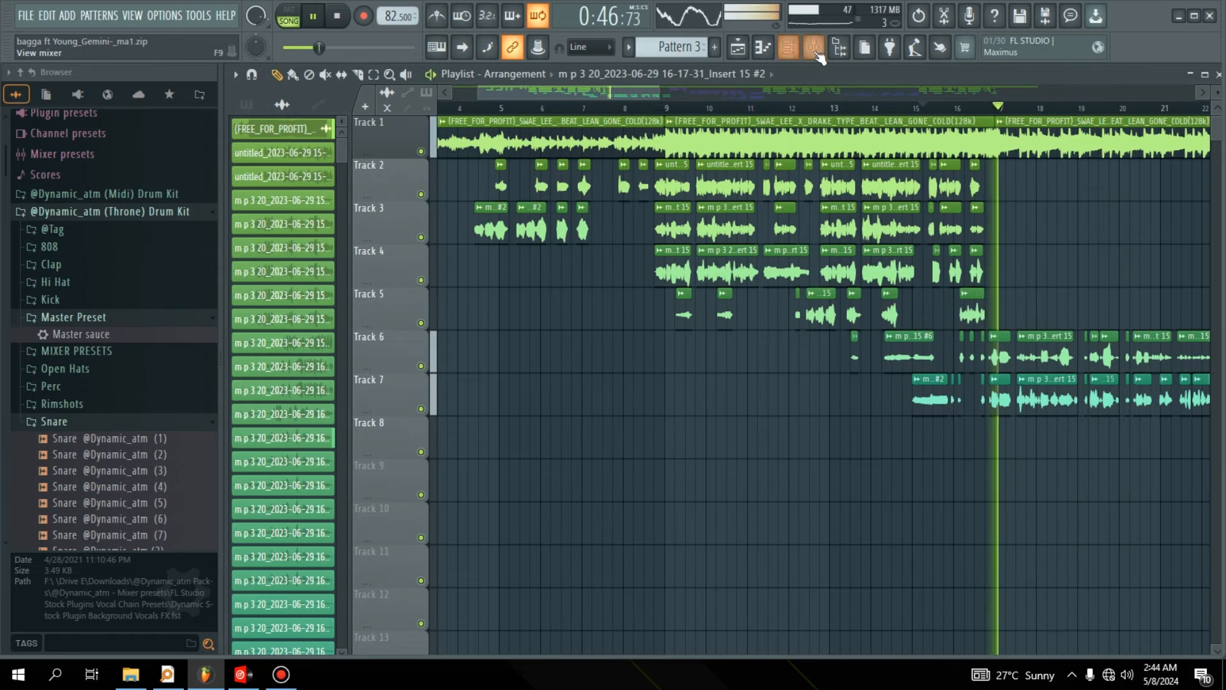
left_click(815, 51)
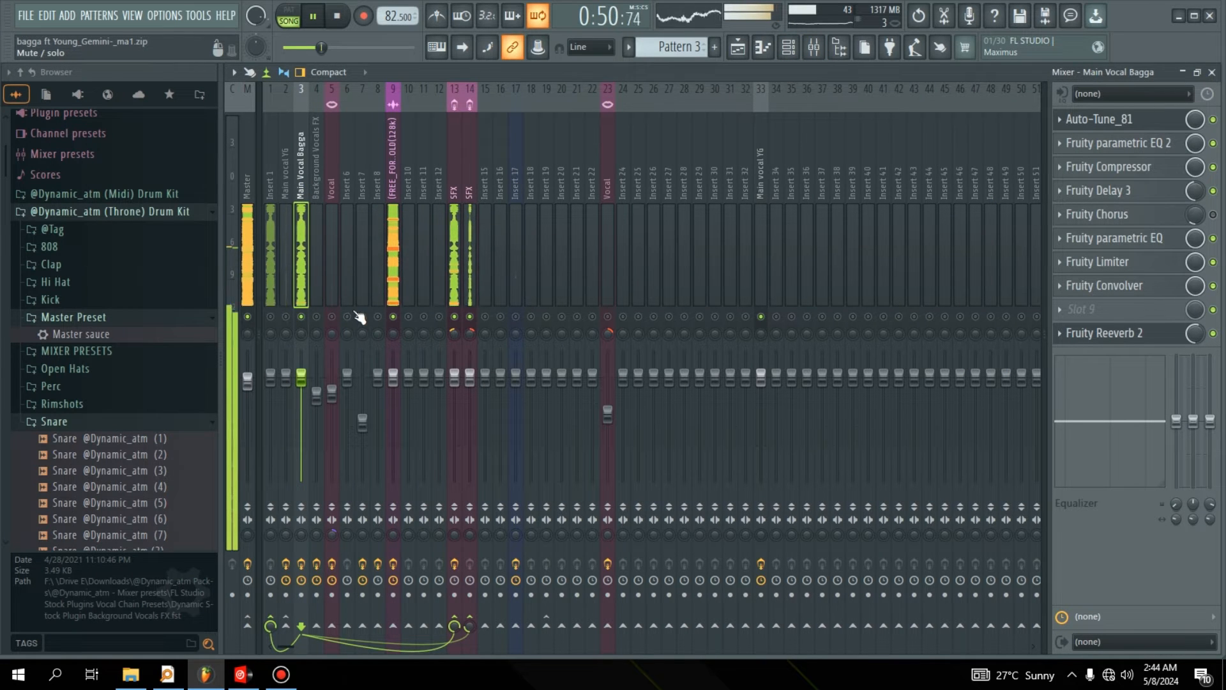
left_click(393, 317)
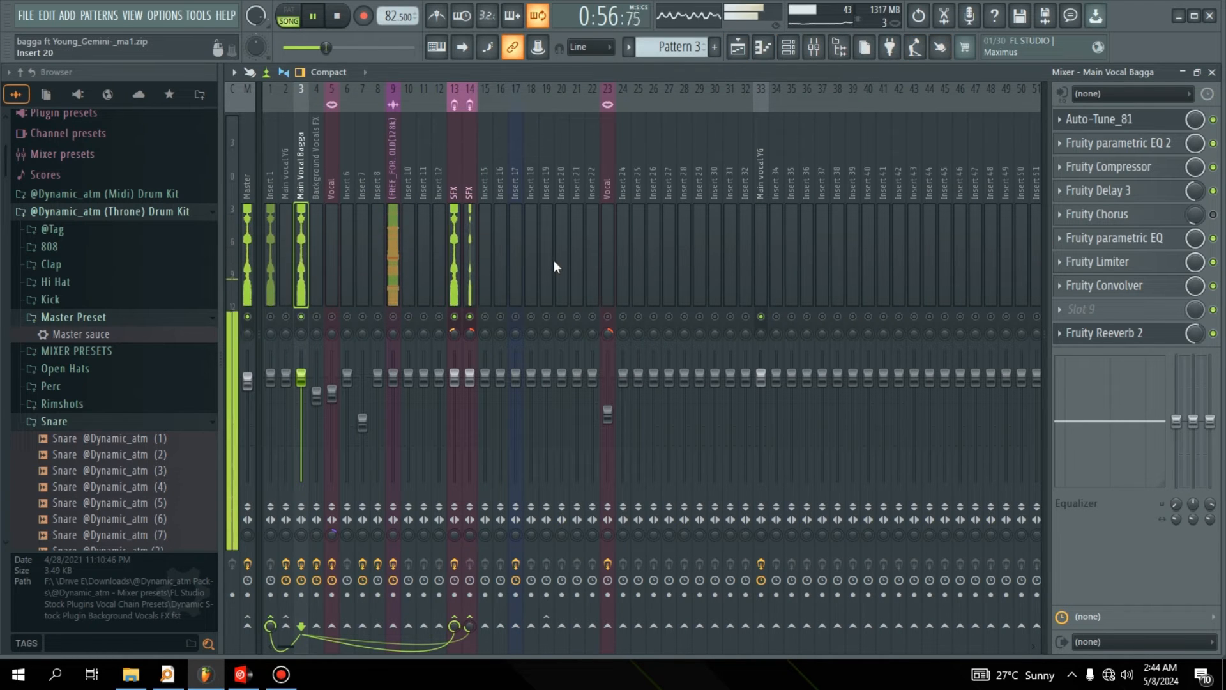
Inspect the sample settings of the vocal clips on playlist Tracks 7 and 6, look over the following clips, and stop playback
left_click(737, 48)
double_click(1054, 394)
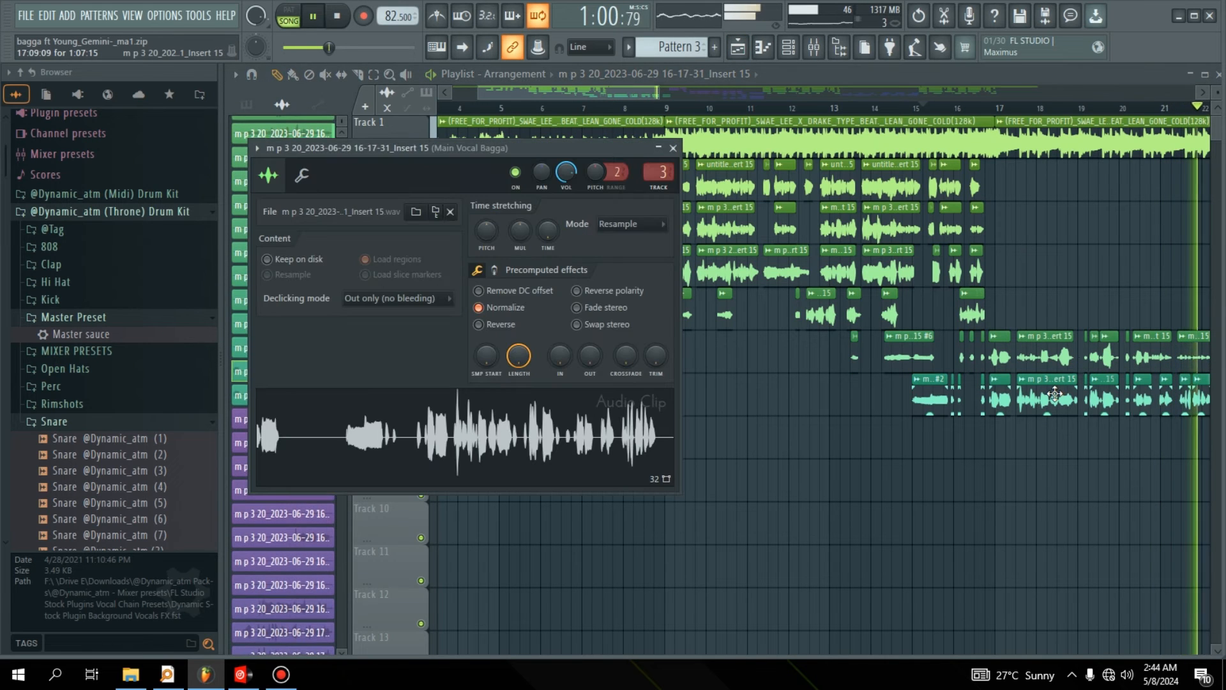
double_click(1054, 357)
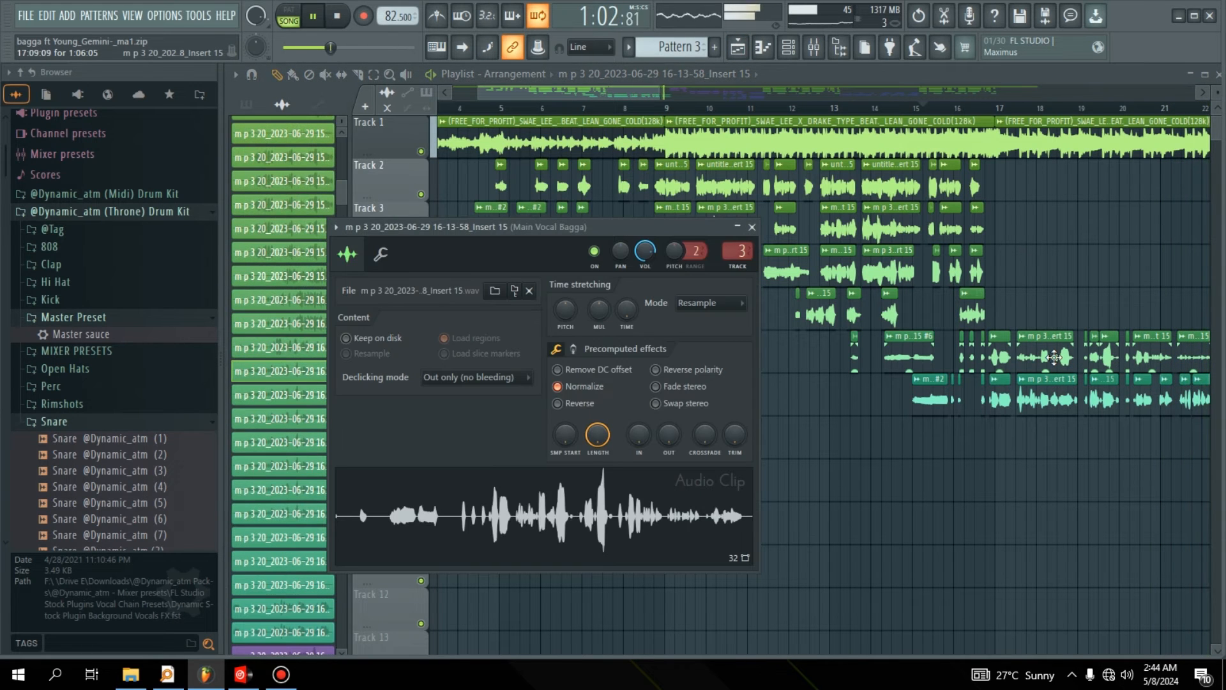
key("Escape")
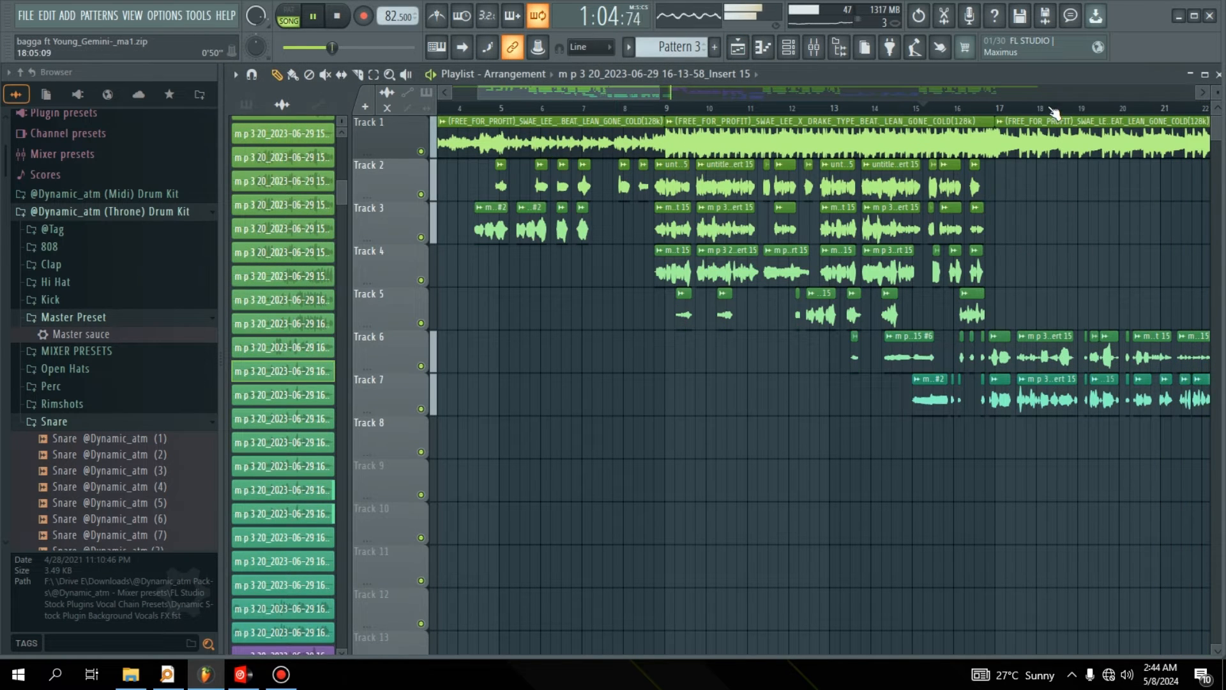
scroll(1054, 114, "down", 3)
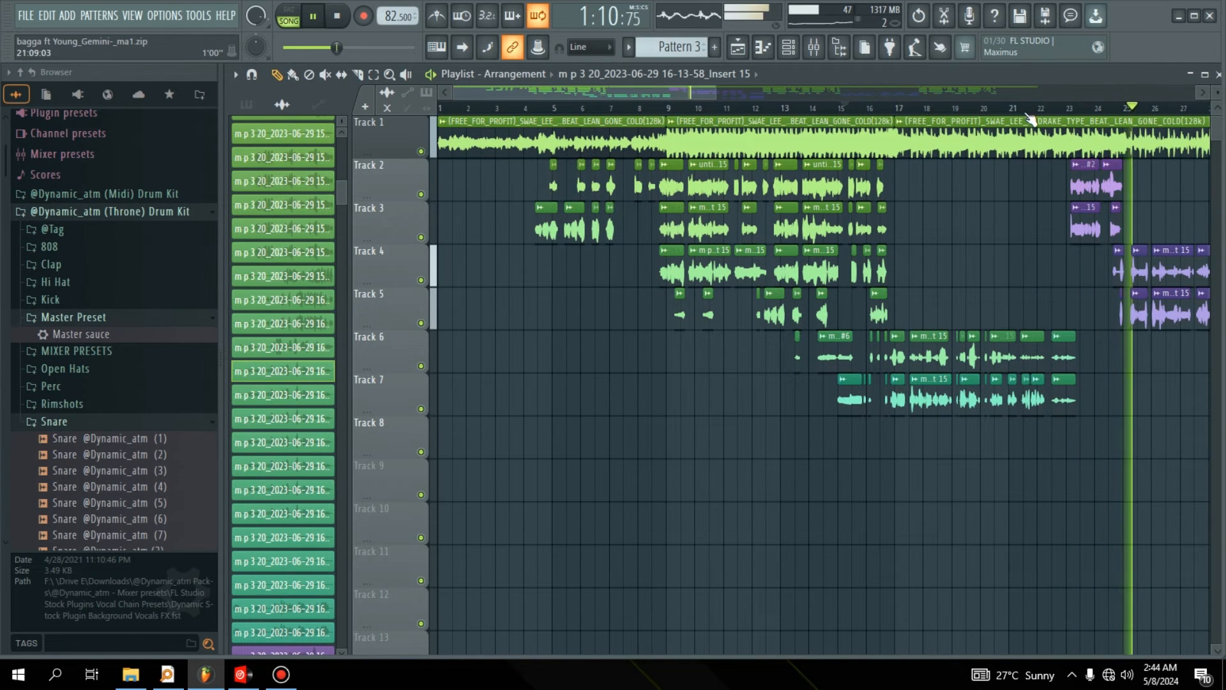
scroll(1029, 119, "up", 4)
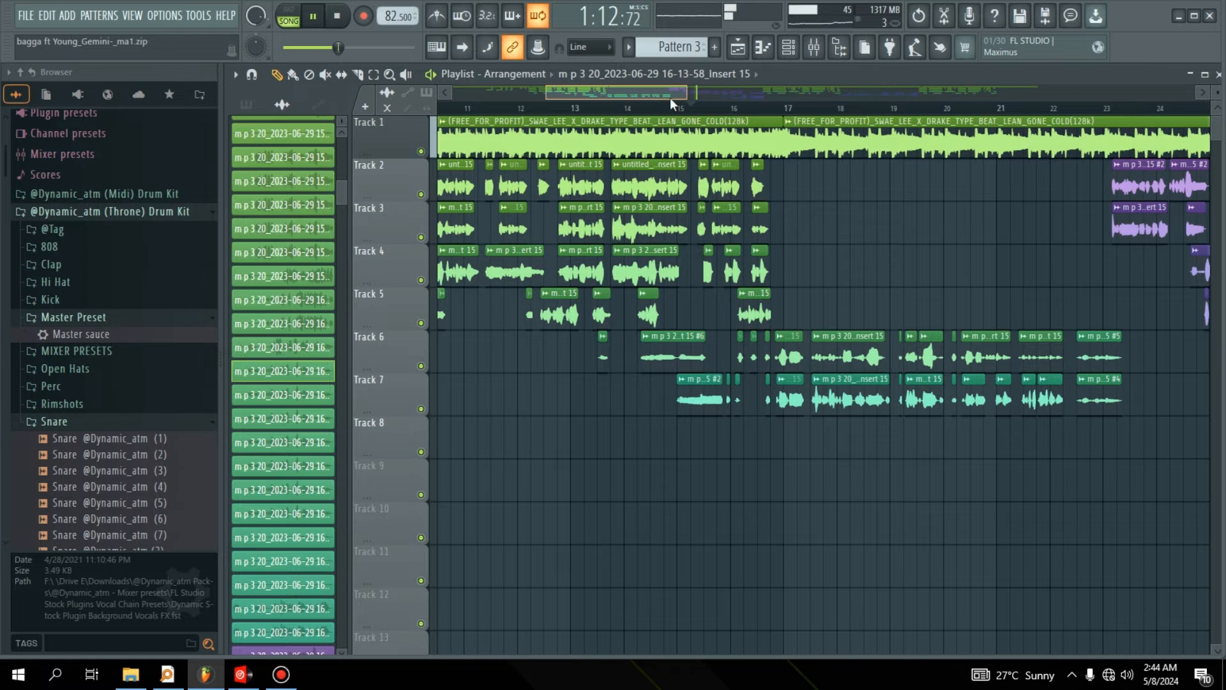
key("space")
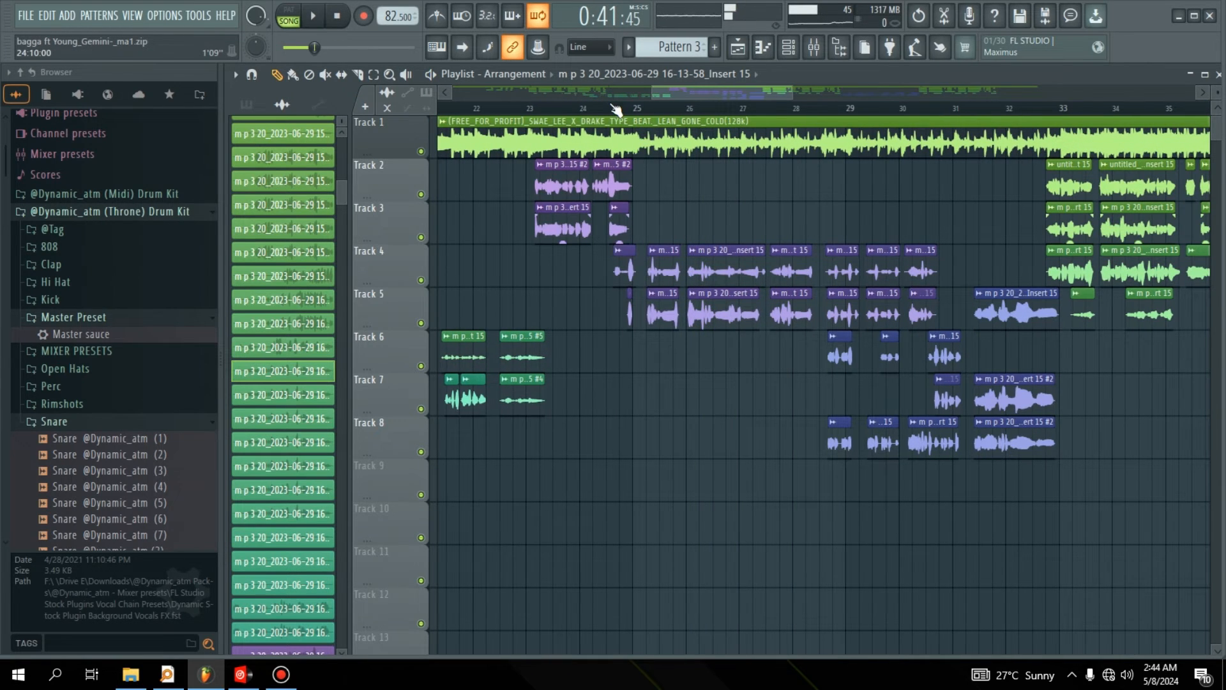
Unmute mixer Insert 1 and audition the playlist from just before bar 23
left_click(814, 48)
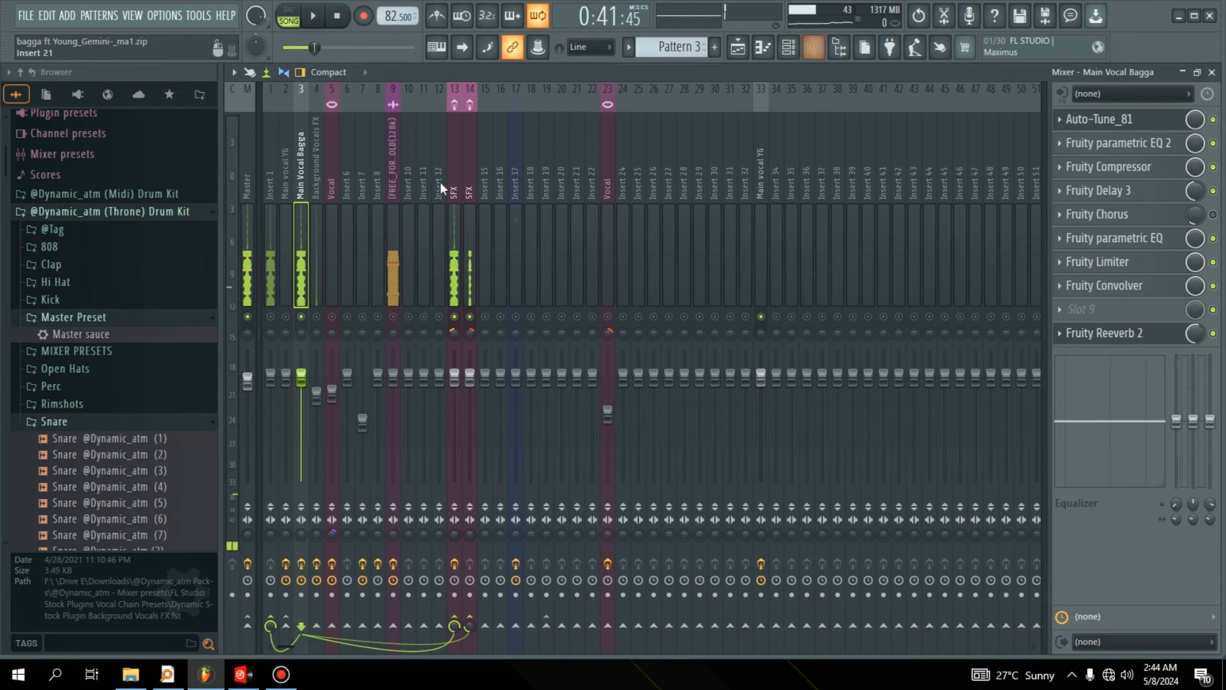
left_click(271, 317)
left_click(760, 50)
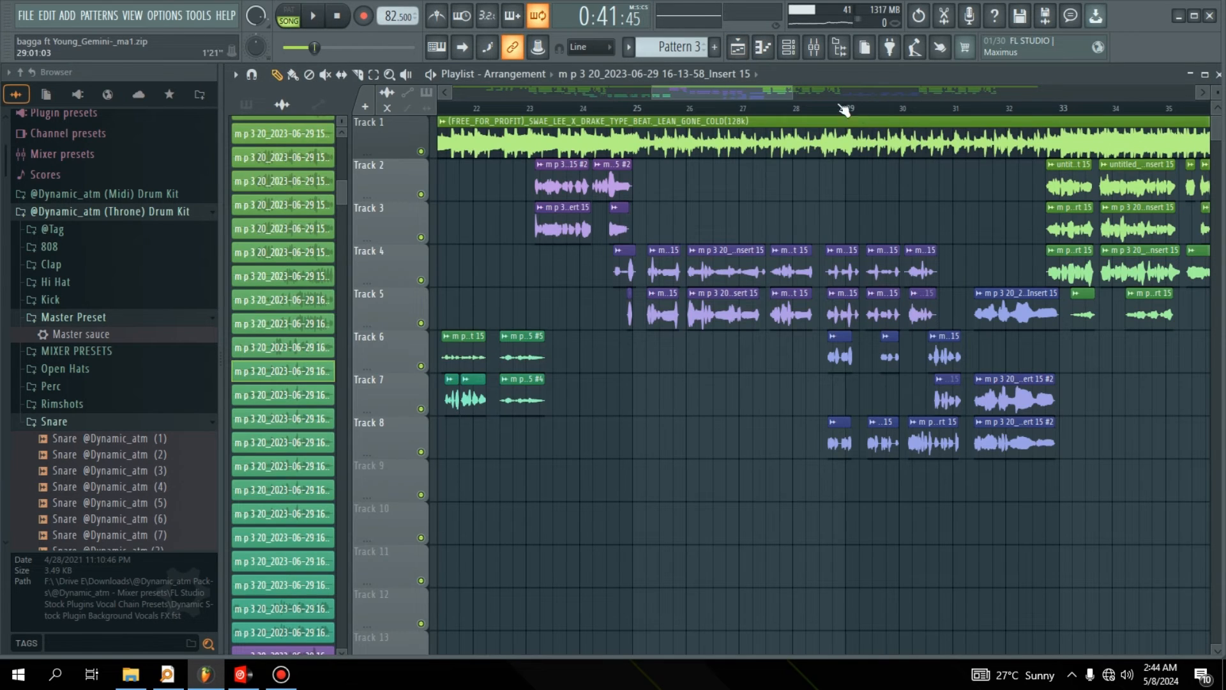
left_click(537, 121)
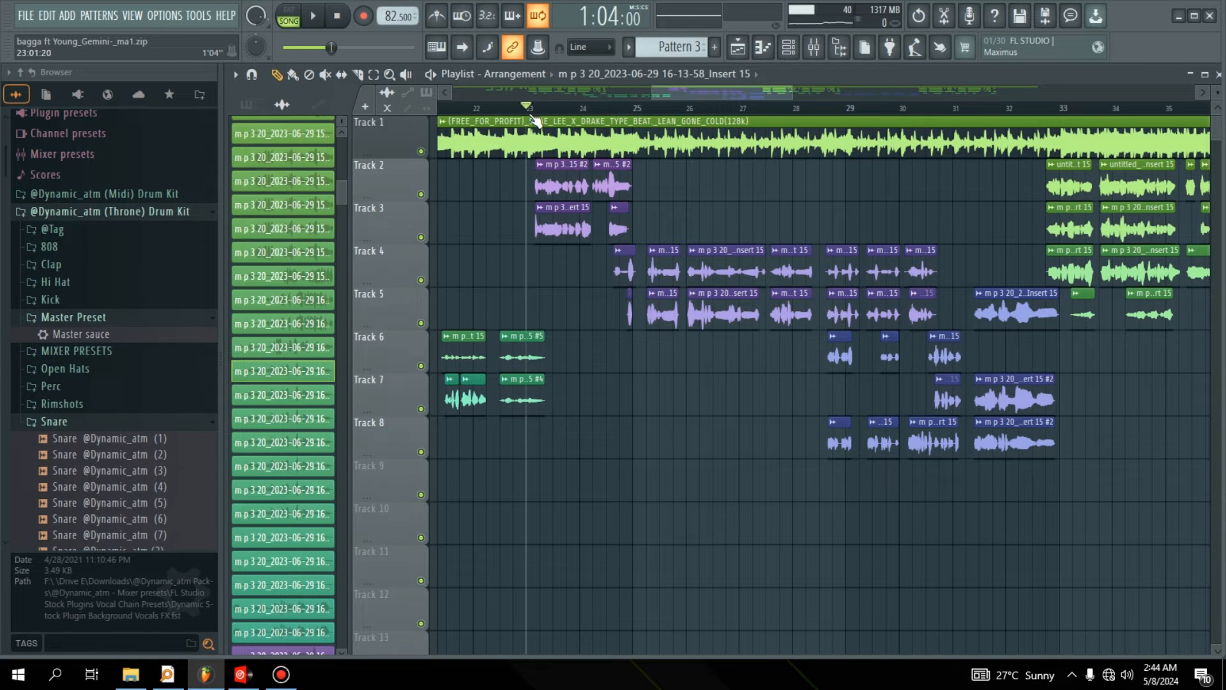
key("space")
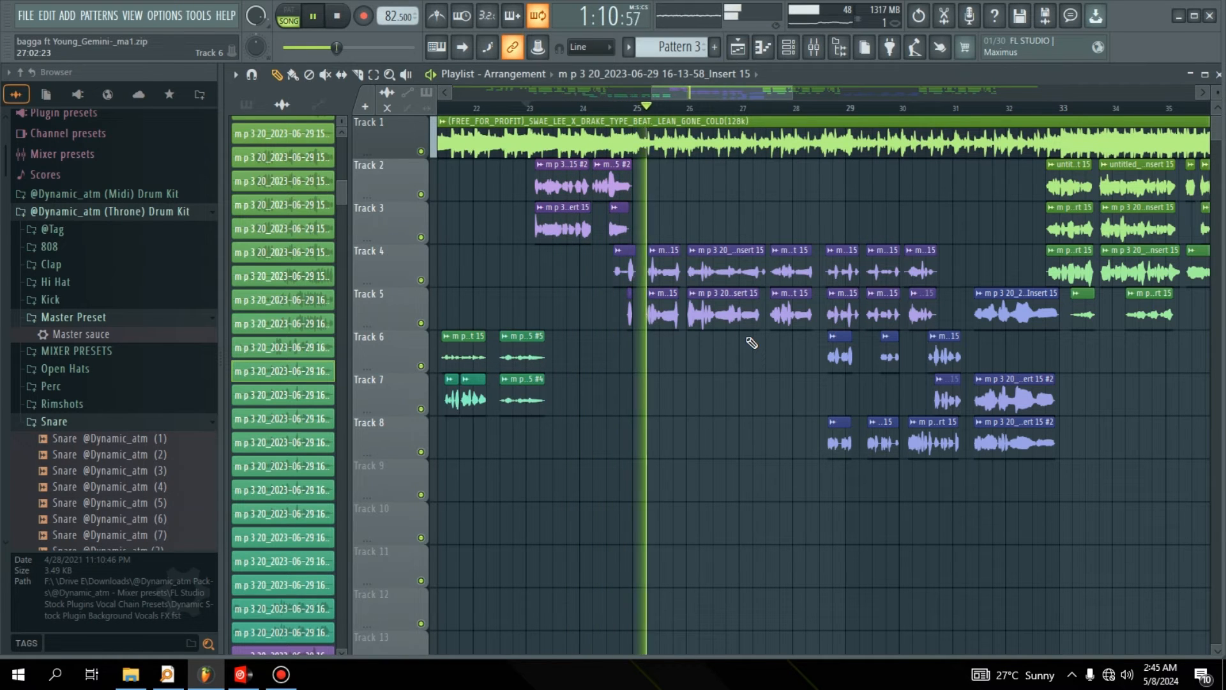
key("space")
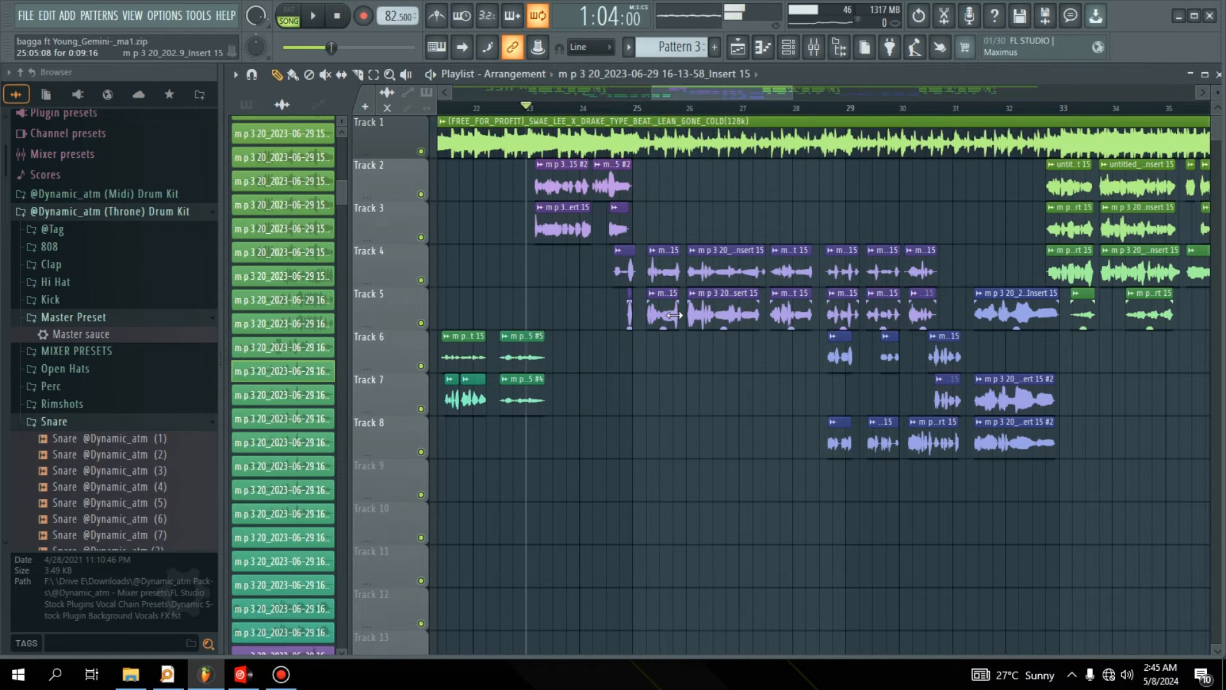
Open the Track 5 vocal clip at bar 25 for pitch correction in Newtone, maximize the editor, and collapse the browser
left_click(666, 306)
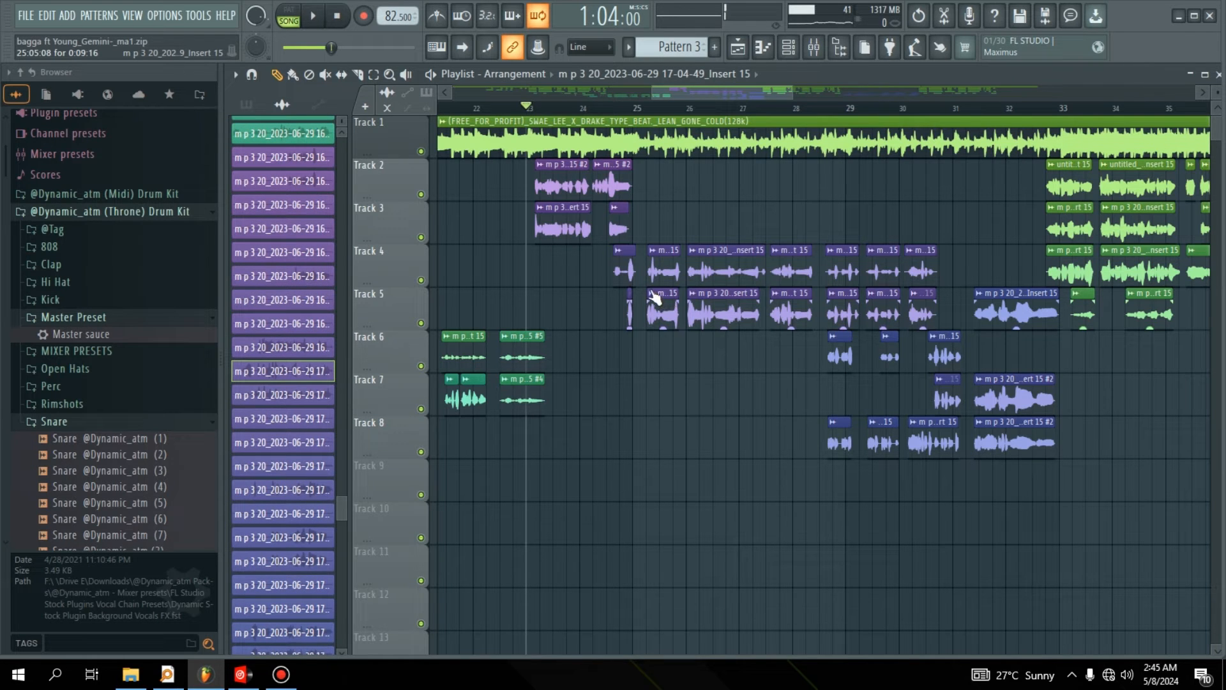
right_click(650, 295)
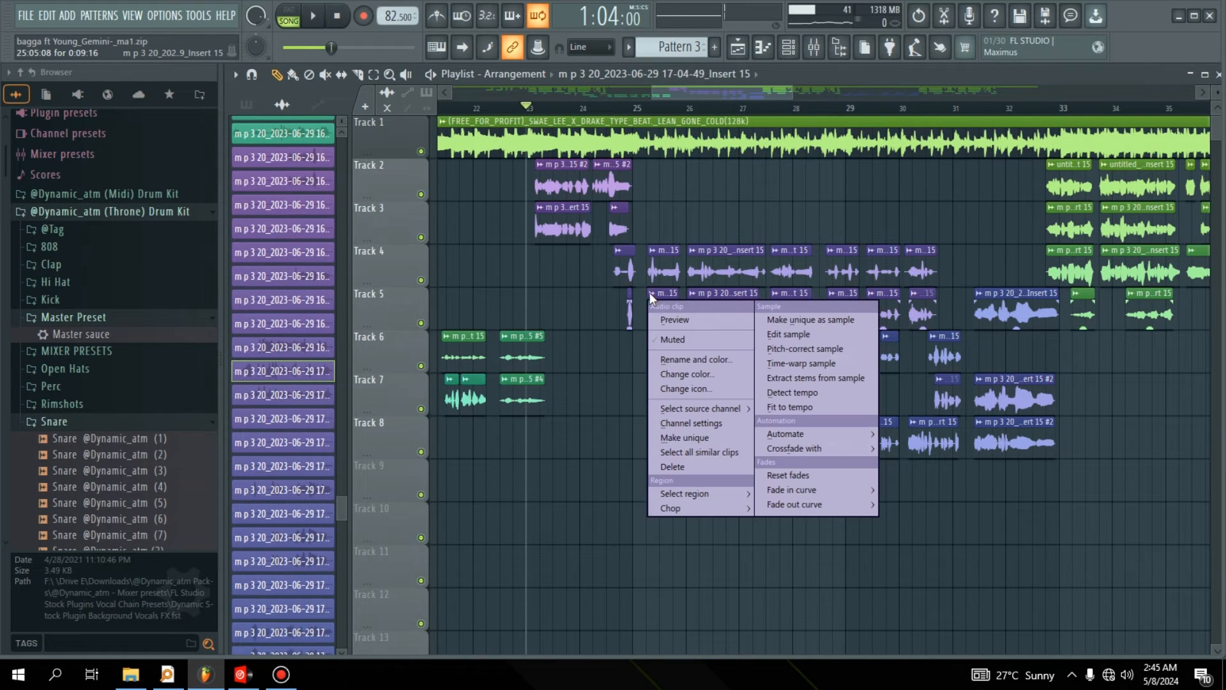
left_click(791, 350)
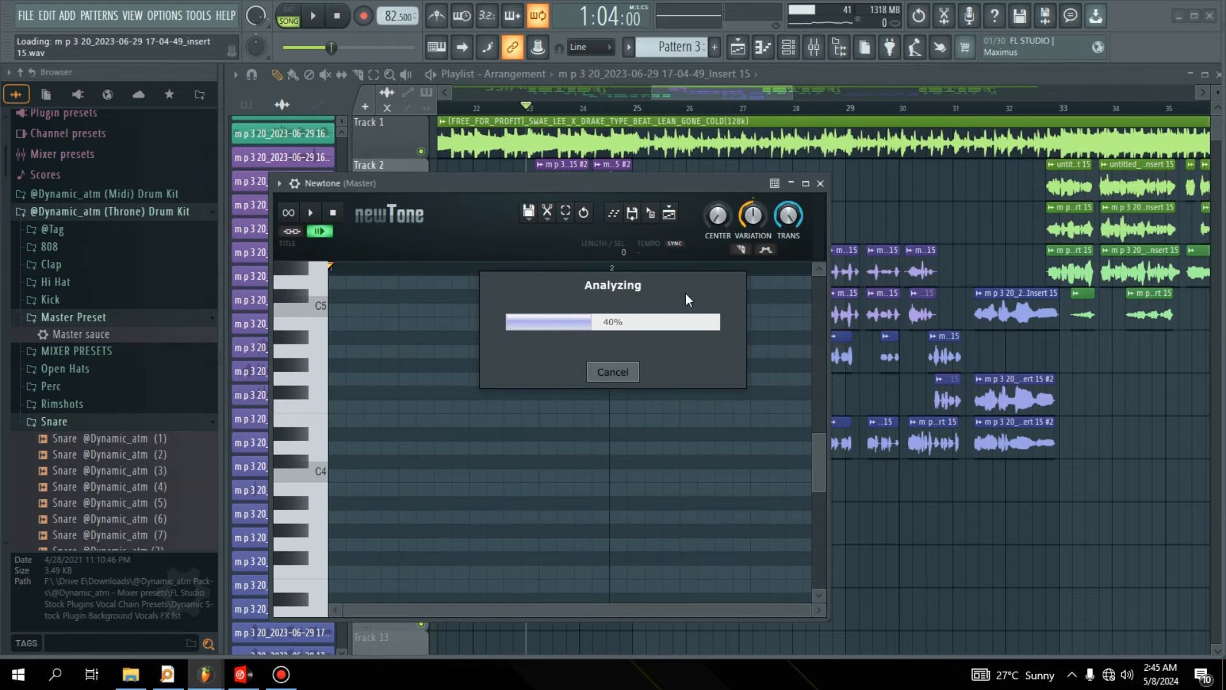
left_click_drag(707, 188, 834, 165)
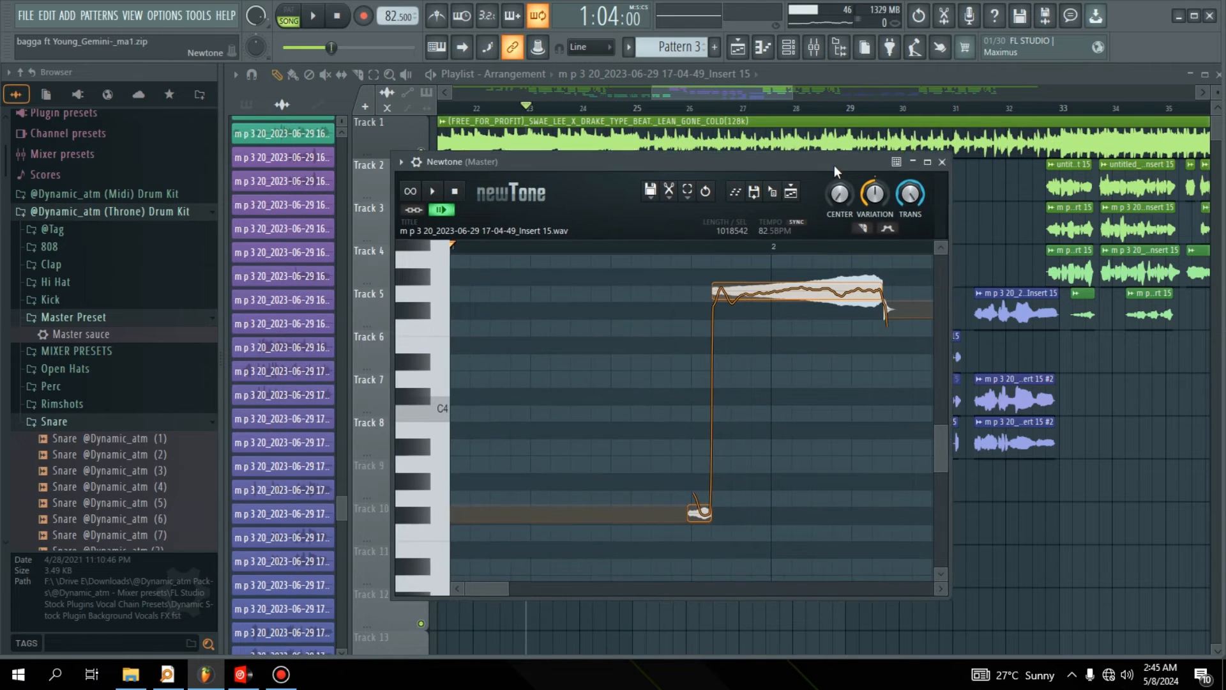
left_click(934, 161)
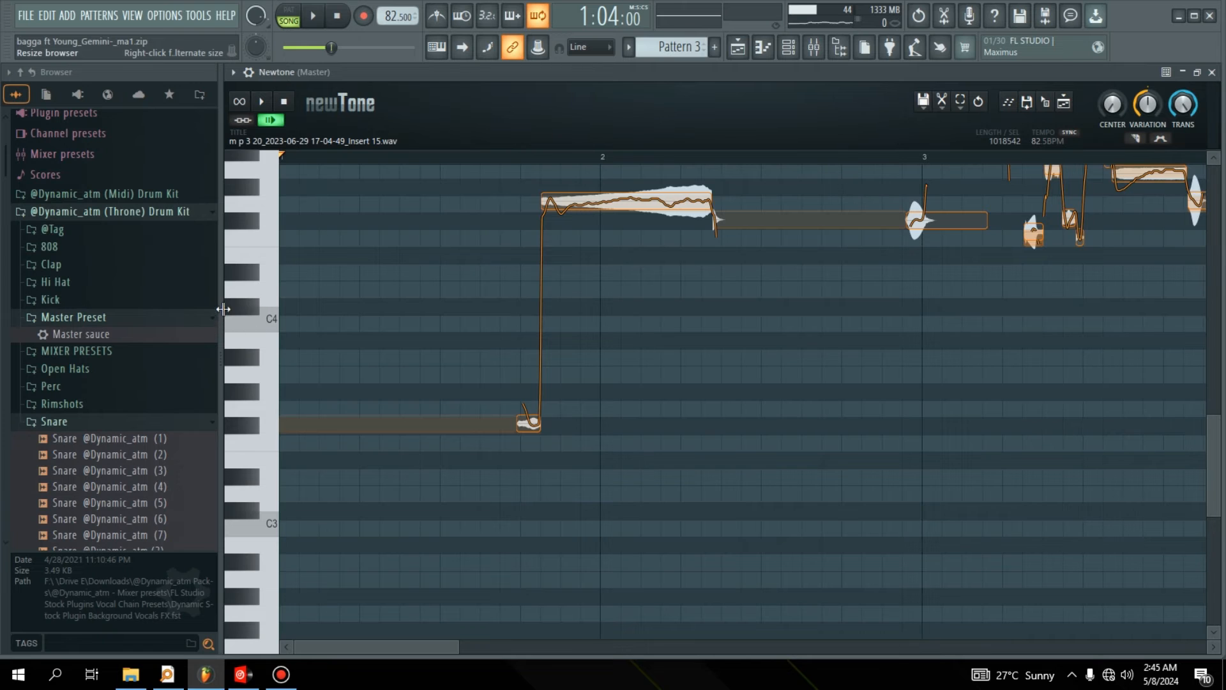
left_click_drag(223, 309, 13, 309)
scroll(637, 168, "up", 1)
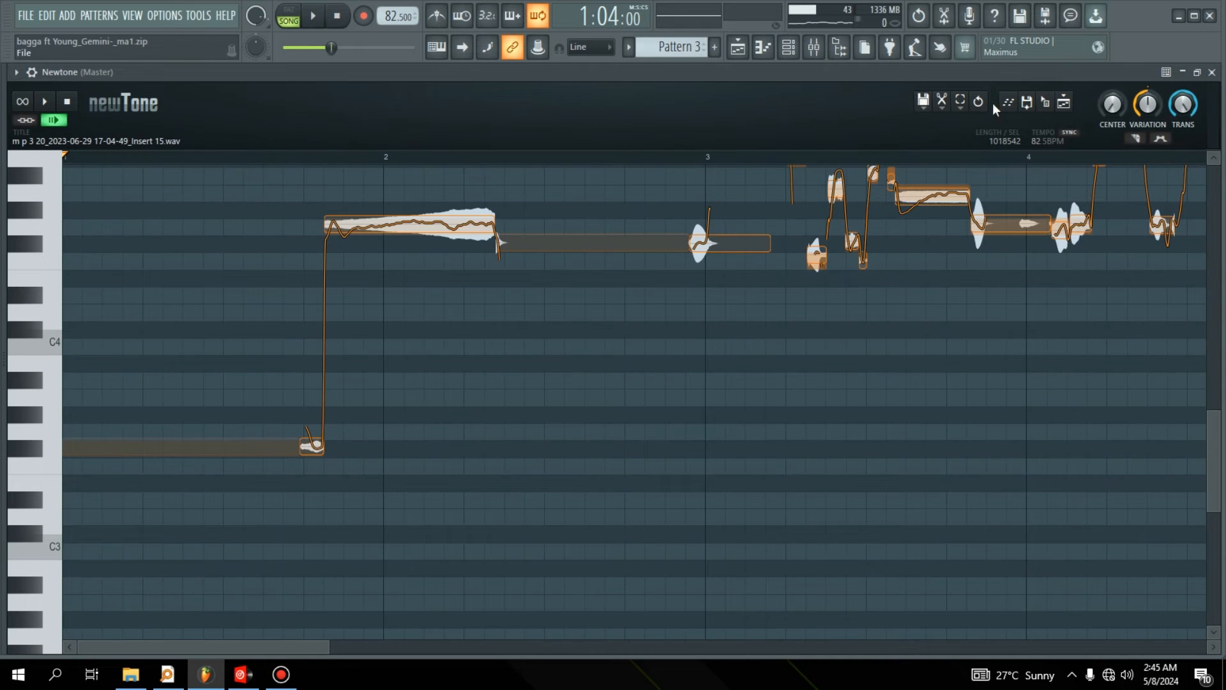
Set the Newtone scale to D# major
left_click(925, 102)
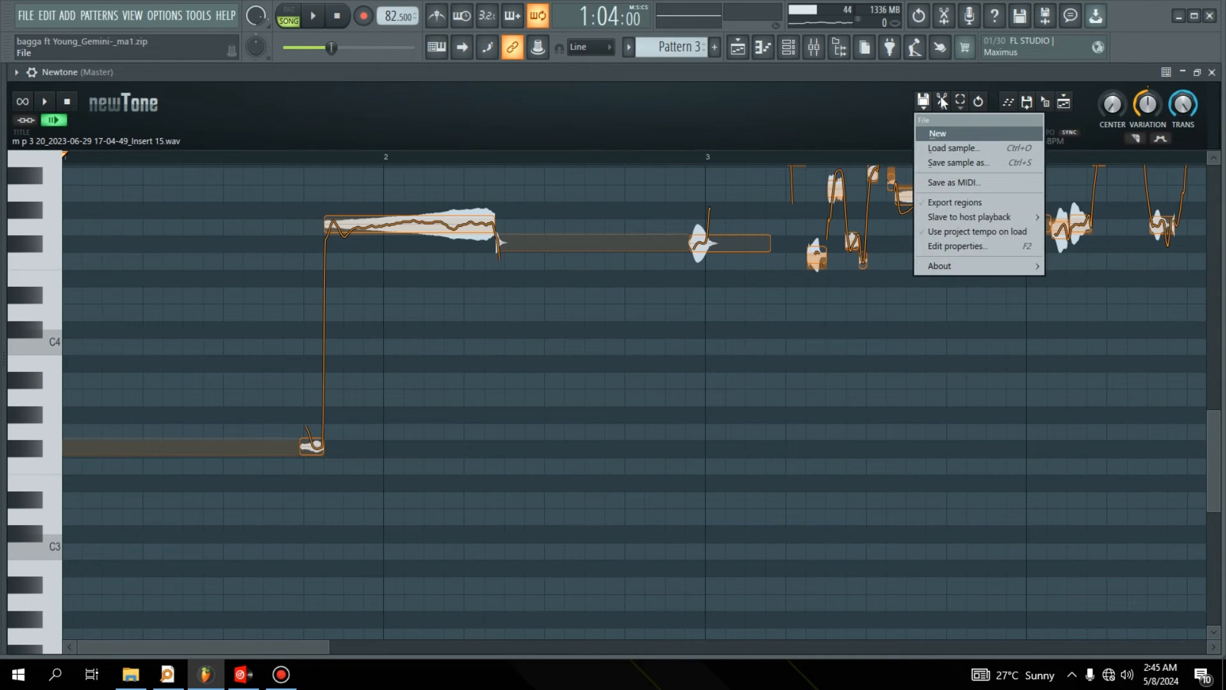
left_click(942, 102)
mouse_move(970, 308)
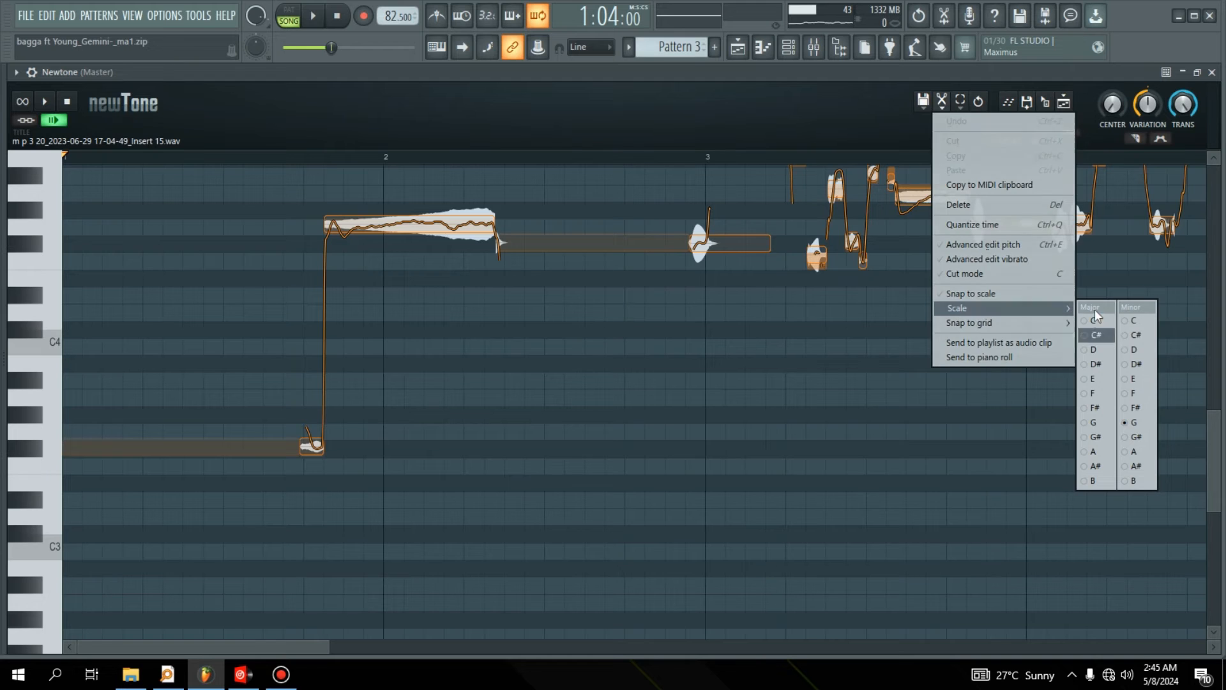
left_click(1103, 364)
scroll(748, 293, "up", 5)
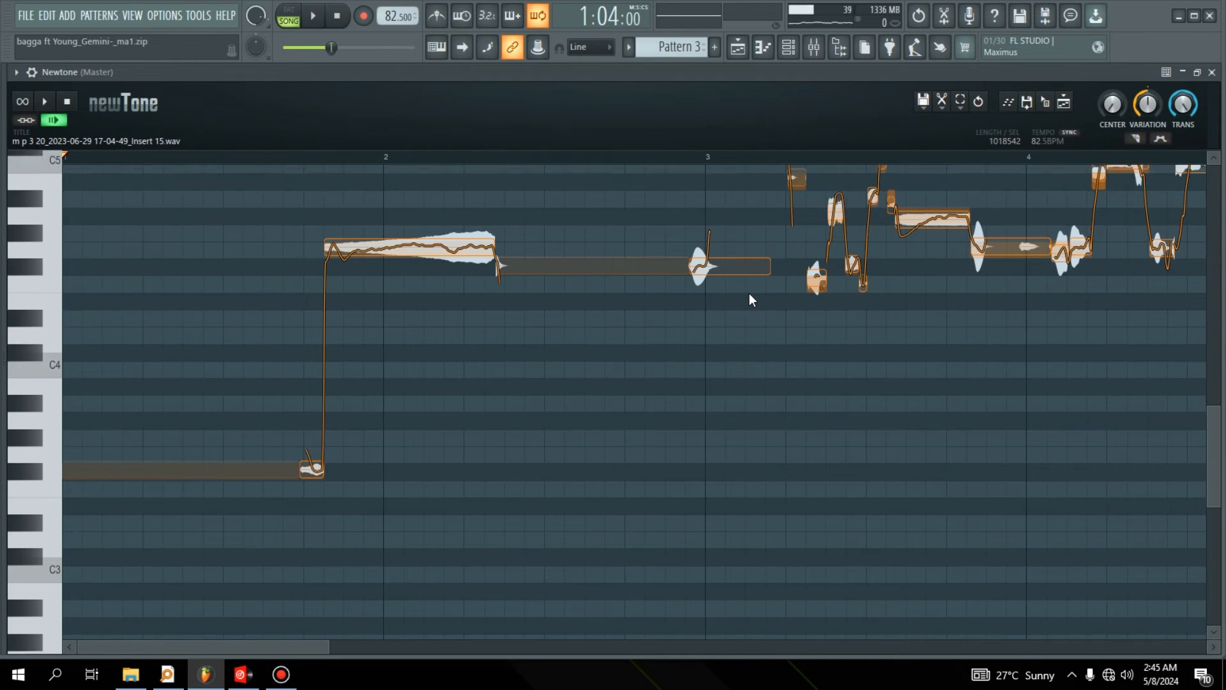
Raise the long held note just before bar 4 by one semitone to A#4 and audition the phrase
left_click(842, 160)
key("space")
key("space")
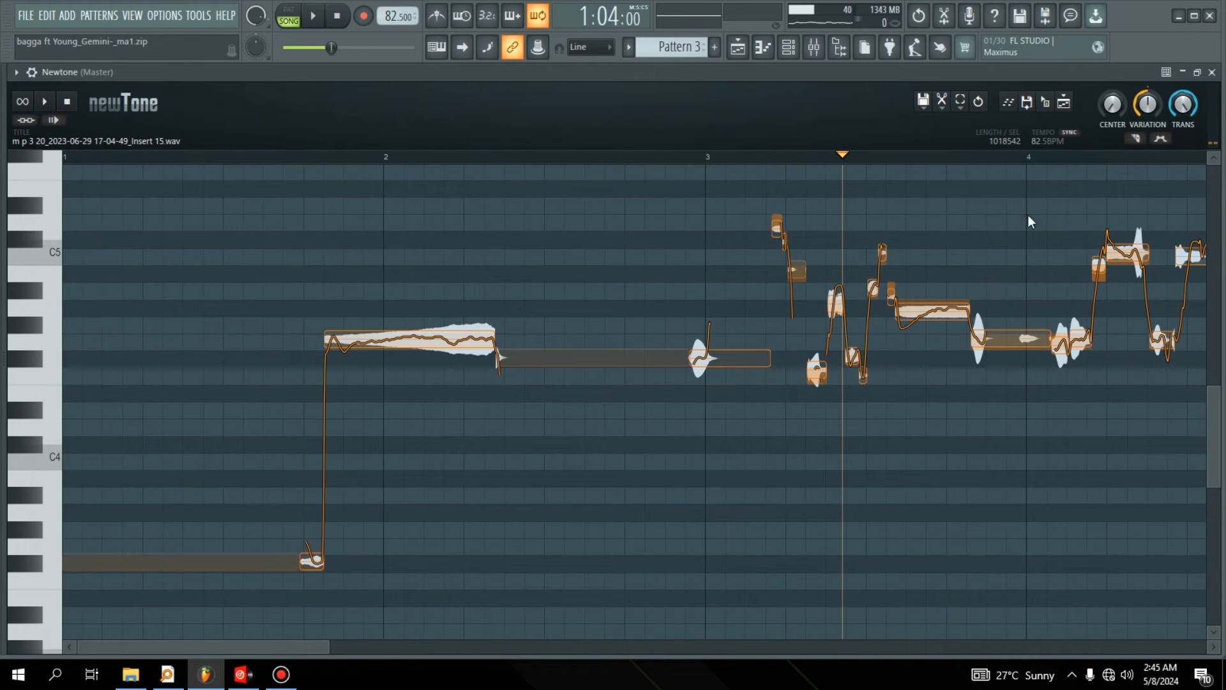
left_click_drag(224, 645, 263, 650)
left_click_drag(766, 313, 767, 295)
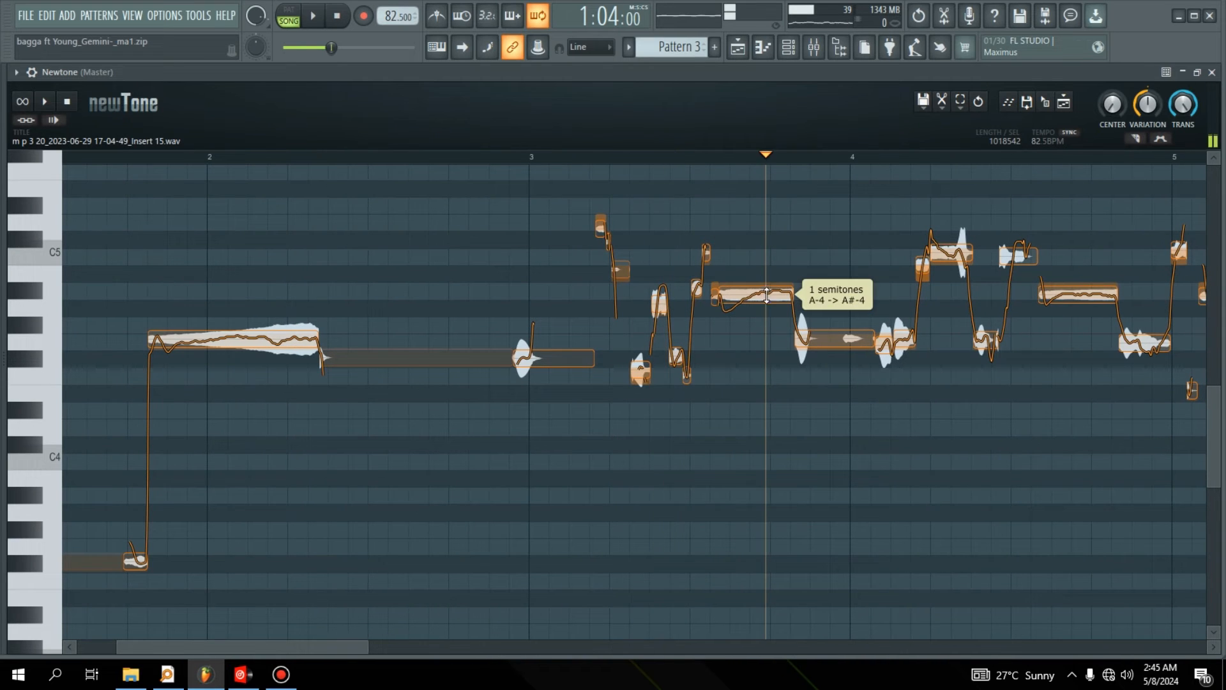
left_click(630, 156)
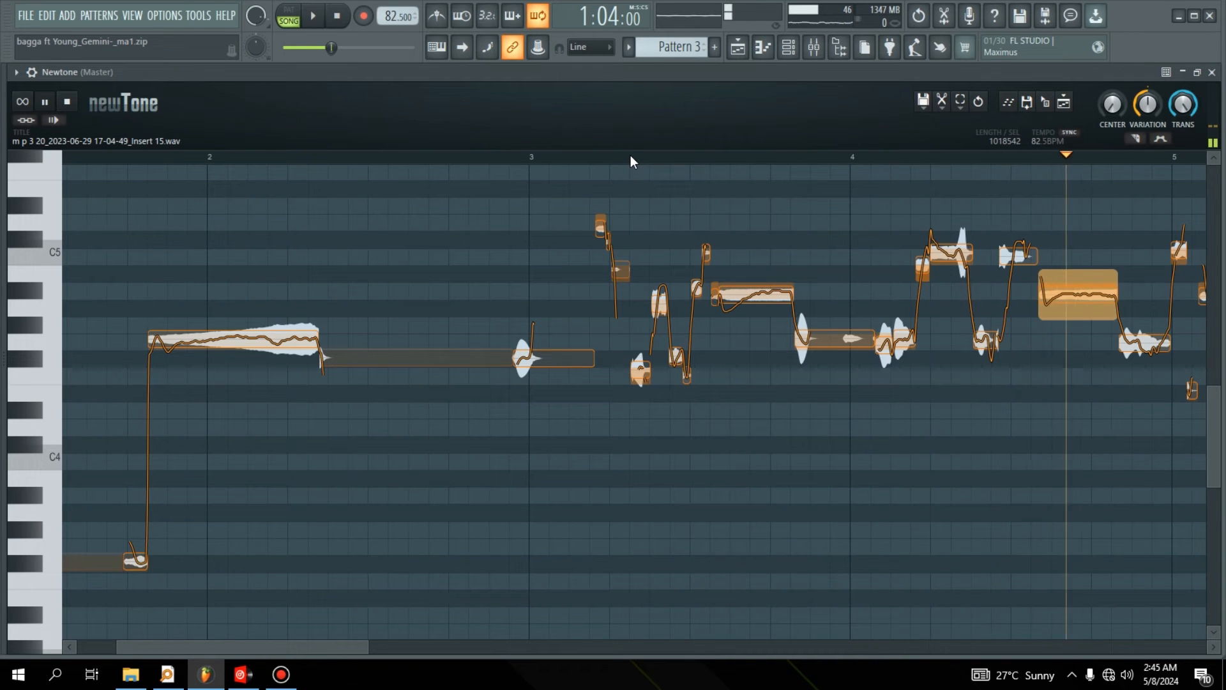
key("space")
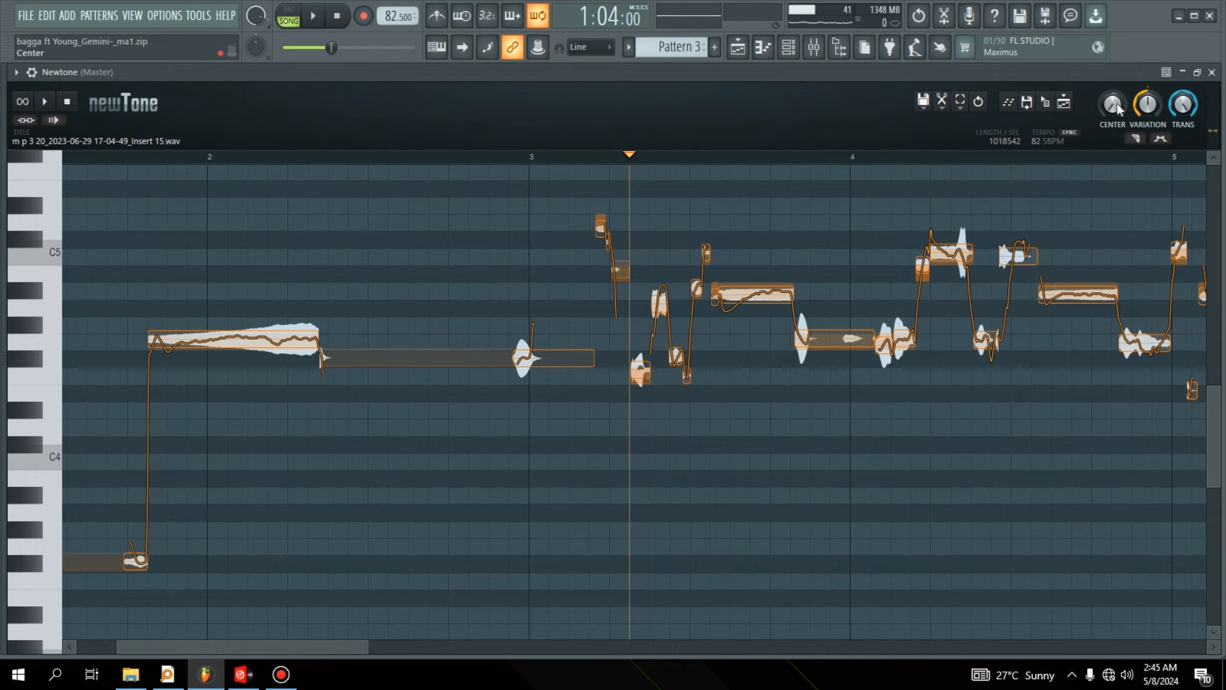
Raise Newtone's Center correction to maximum and audition the vocal again
left_click_drag(1117, 110, 1117, 70)
key("space")
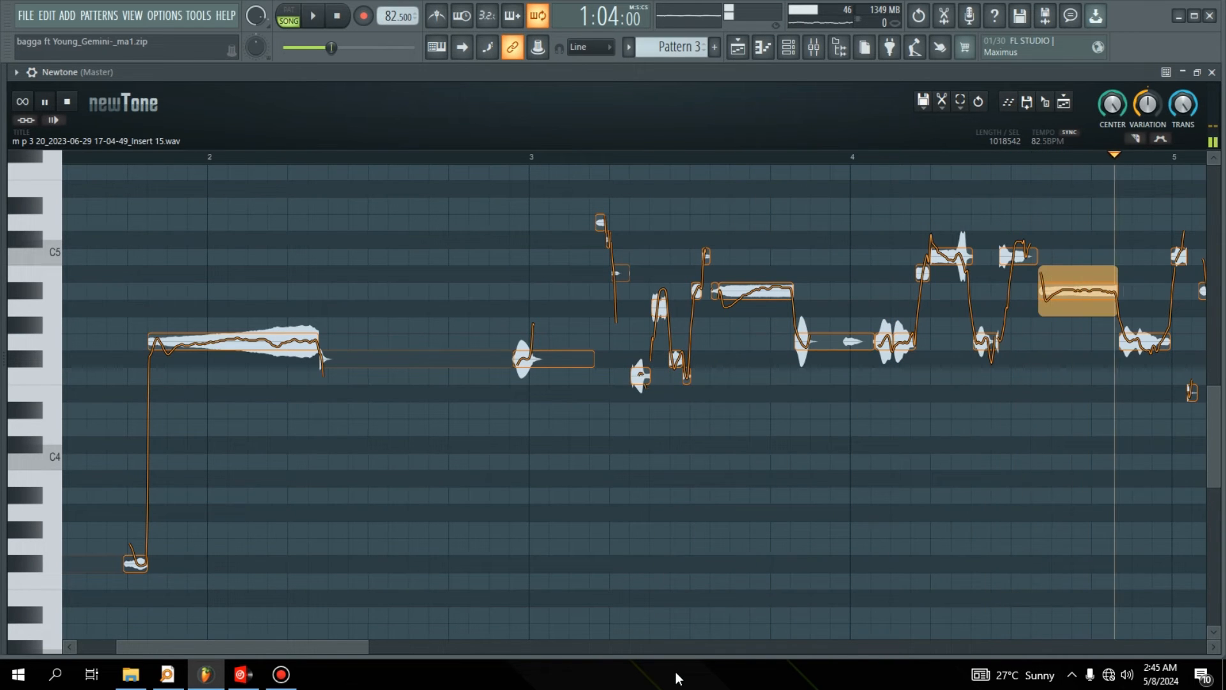
key("space")
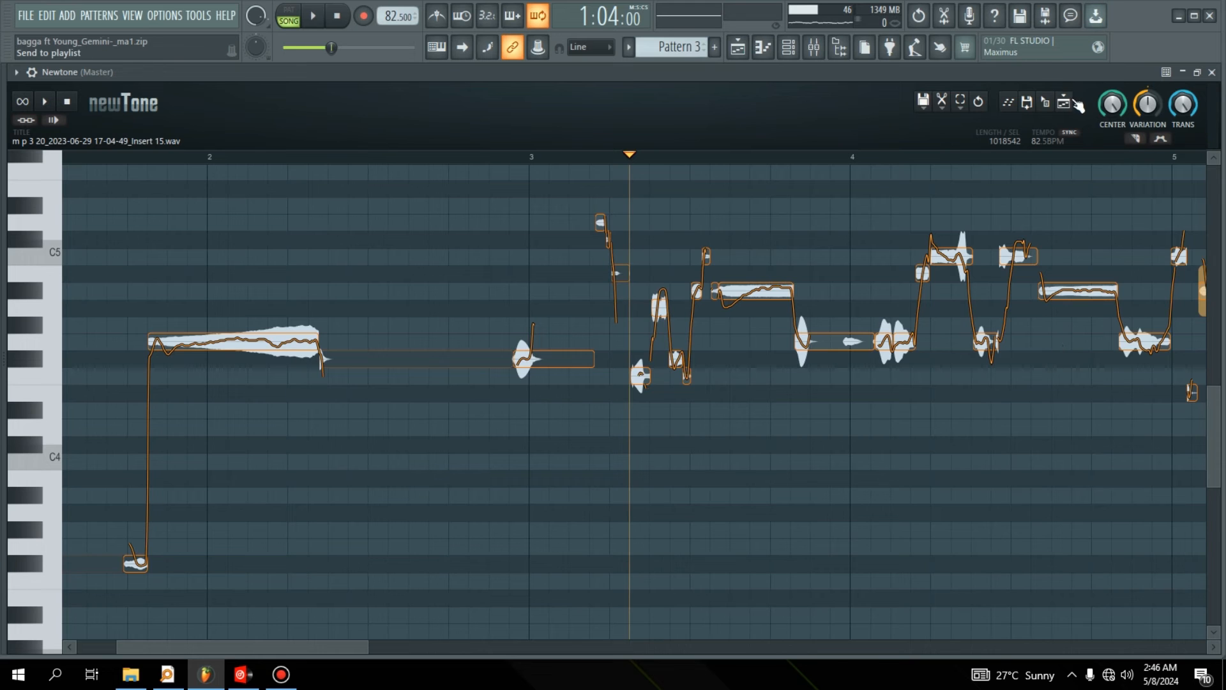
Close Newtone and audition the playlist from bar 23
mouse_move(1048, 109)
left_mouse_down()
mouse_move(890, 197)
mouse_move(791, 363)
mouse_move(430, 385)
mouse_move(498, 305)
left_mouse_up()
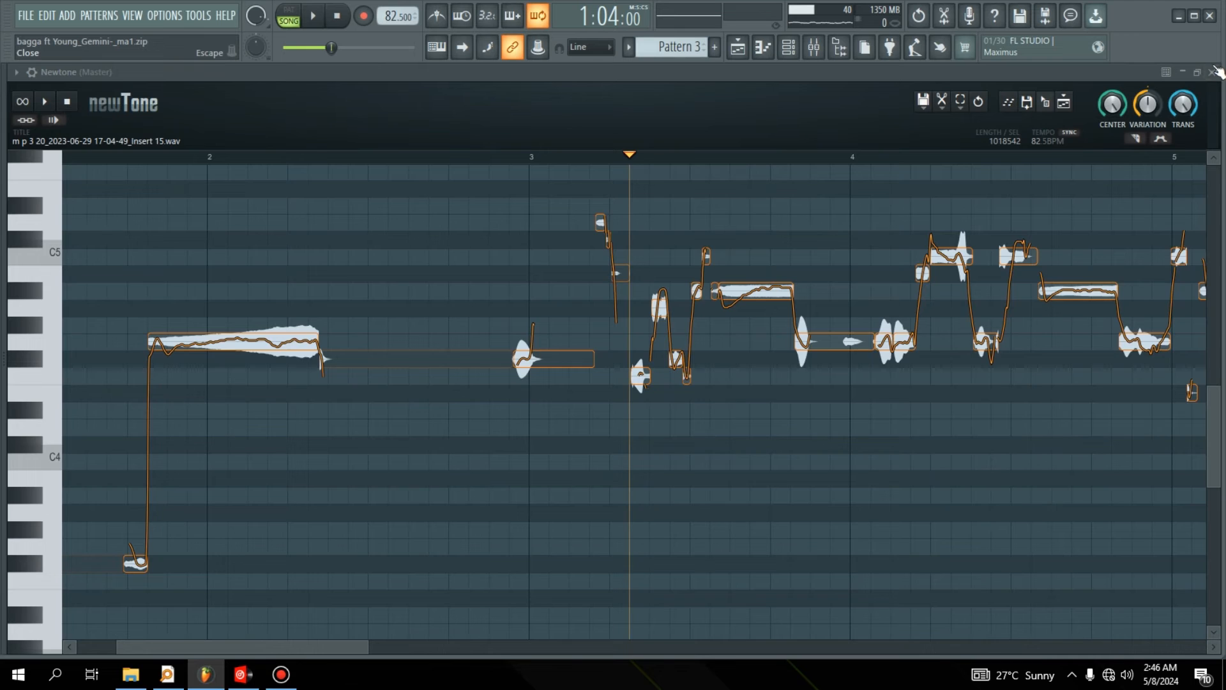
left_click(1215, 72)
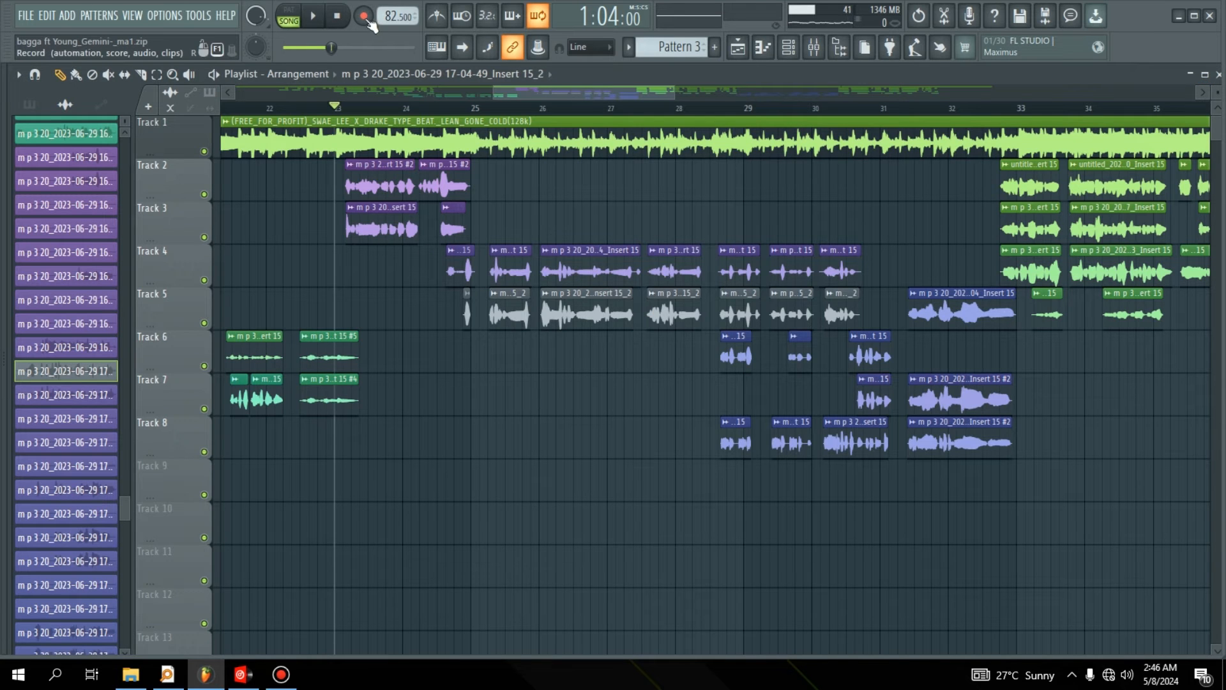
key("space")
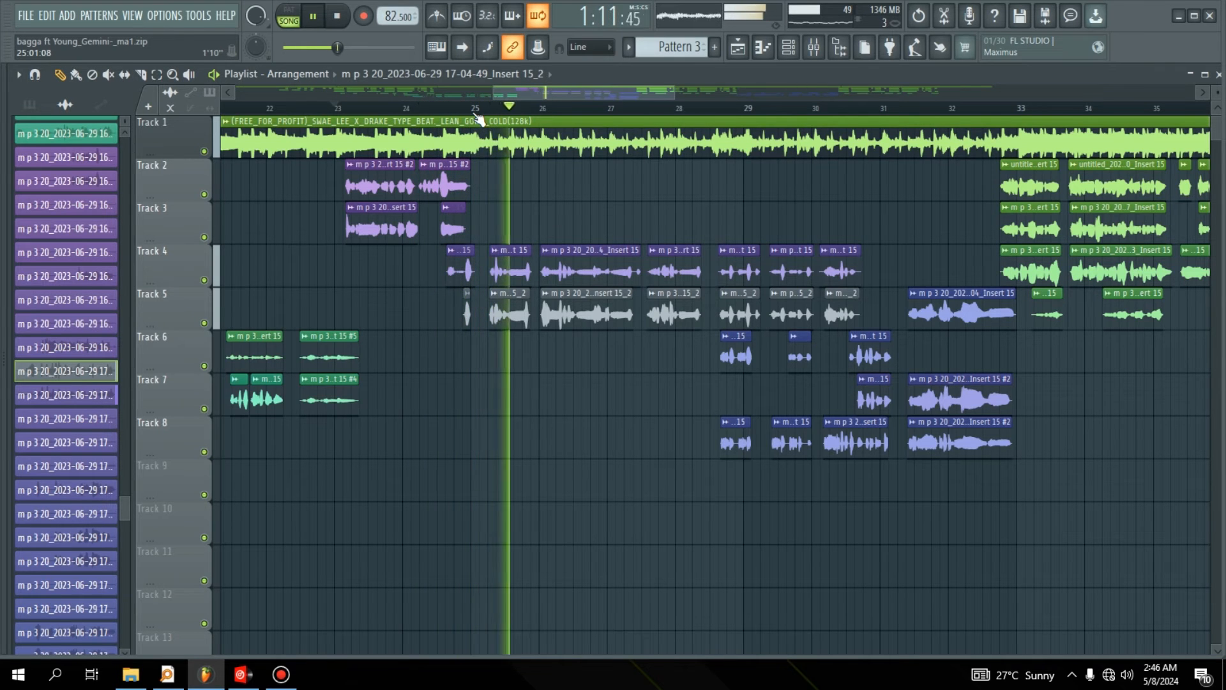
key("space")
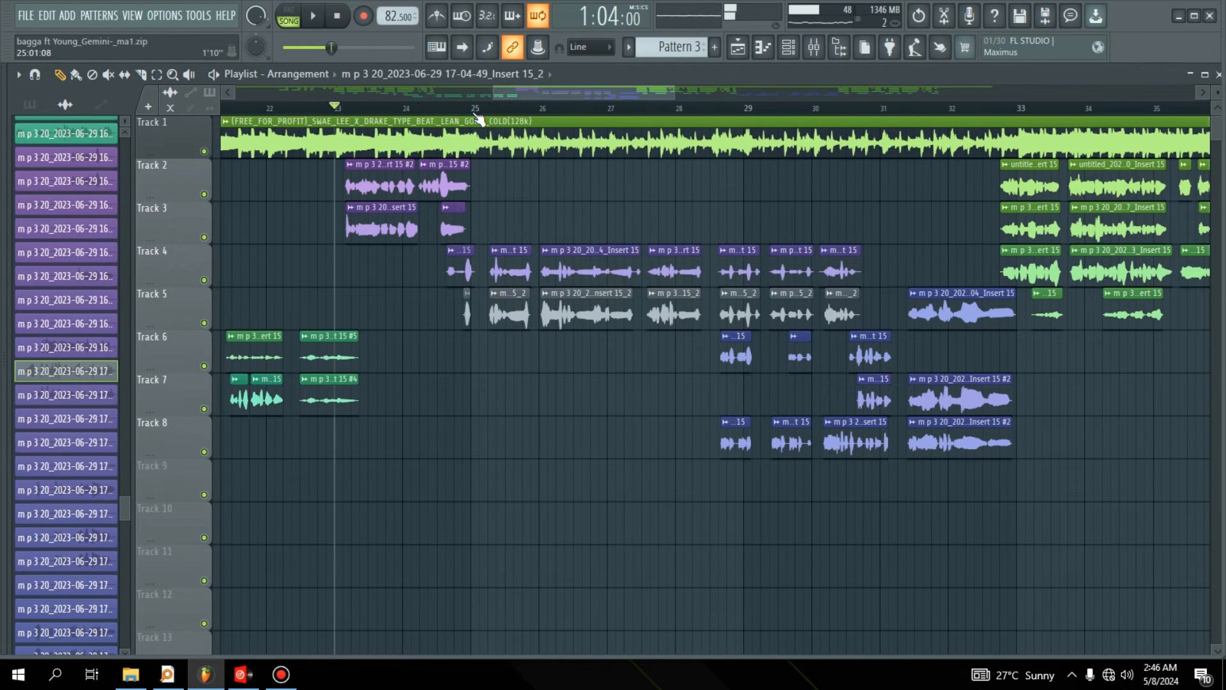
Look over the channel rack and mixer, then set the song position at bar 25 and play the arrangement
scroll(480, 115, "up", 3)
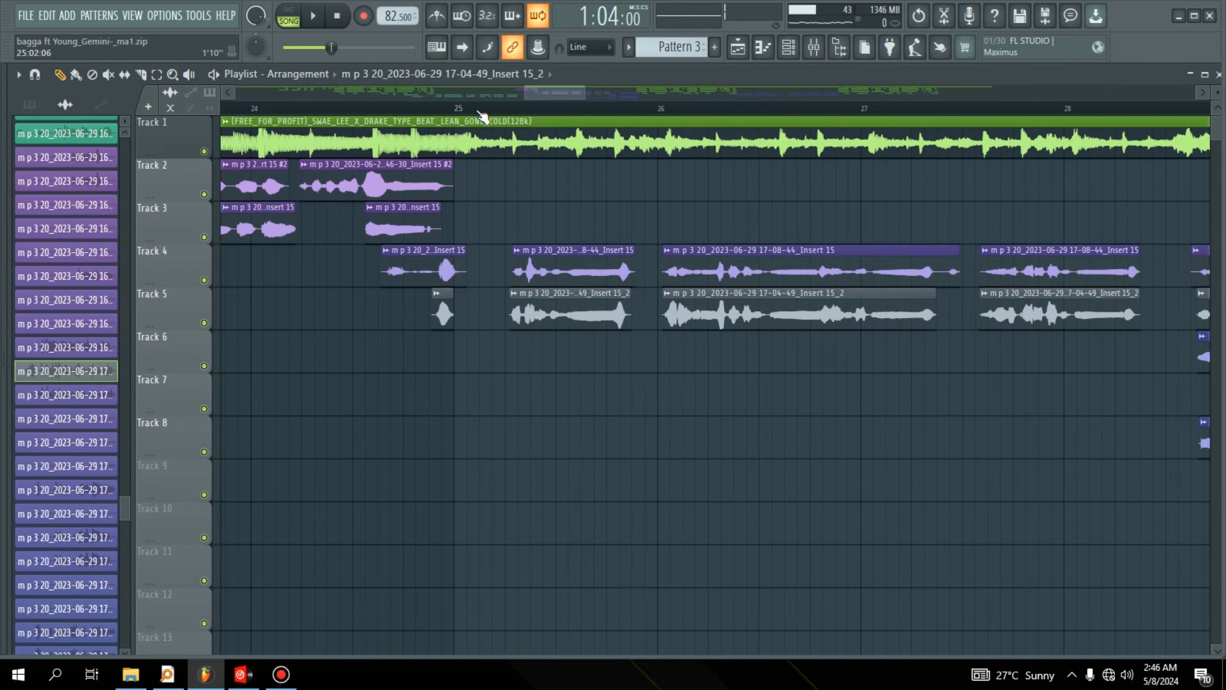
left_click(798, 51)
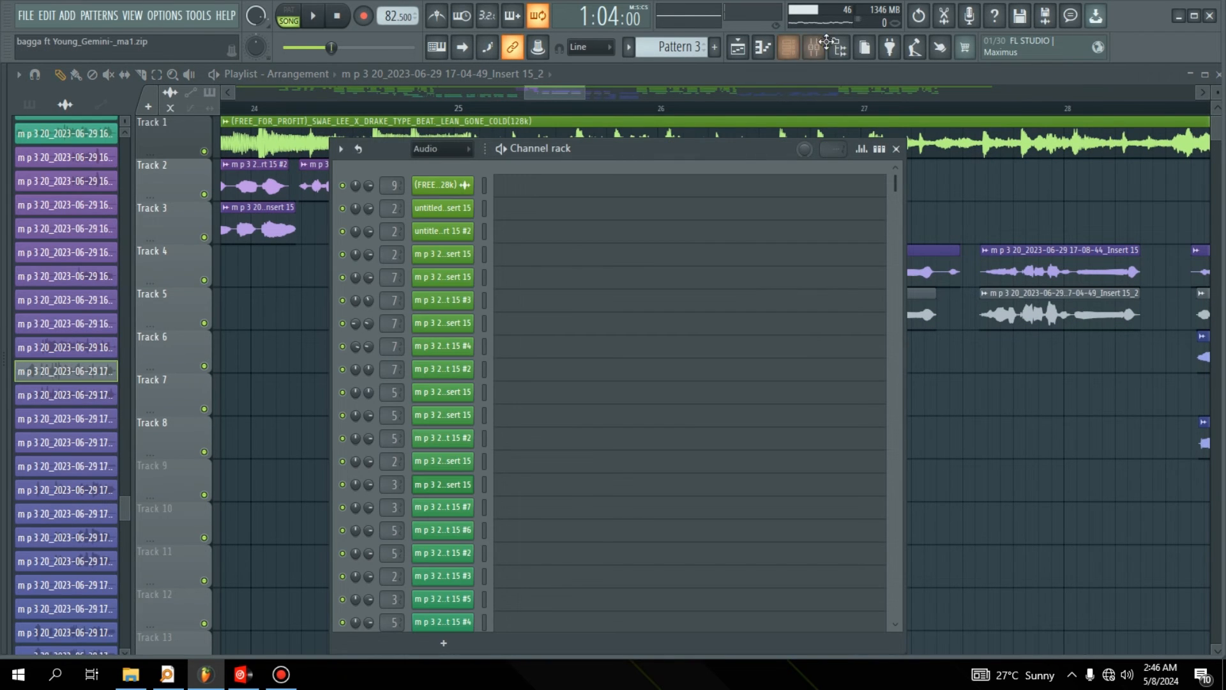
left_click(814, 48)
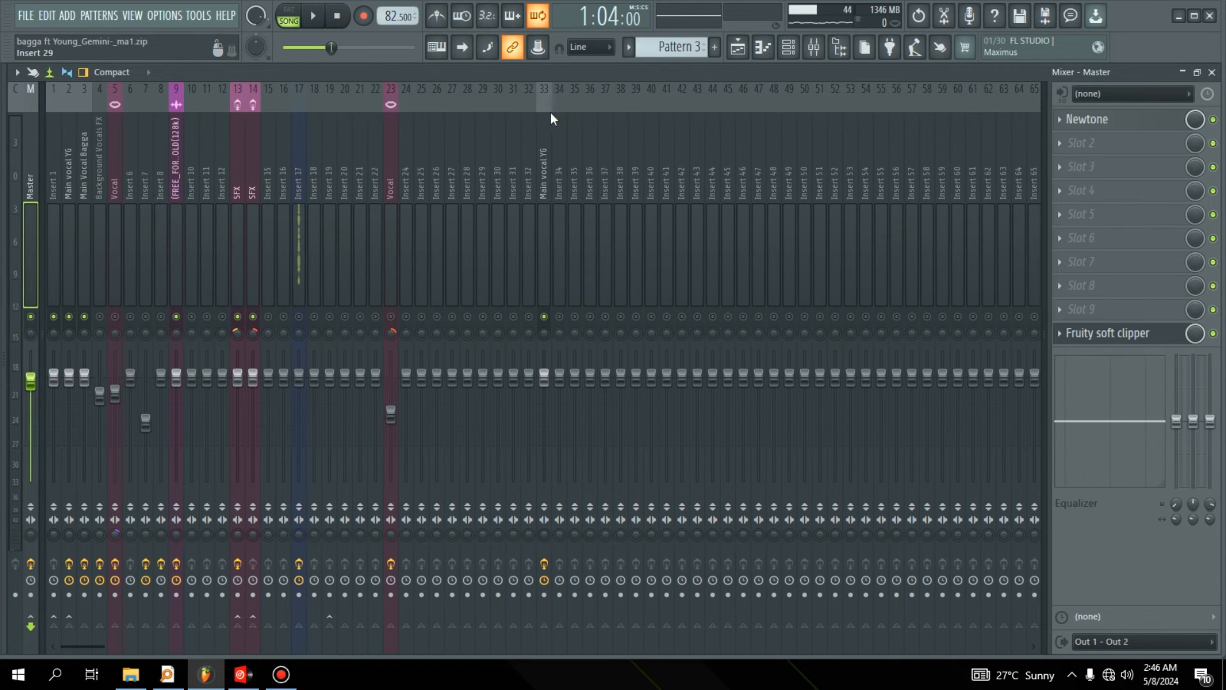
left_click(738, 50)
left_click(455, 108)
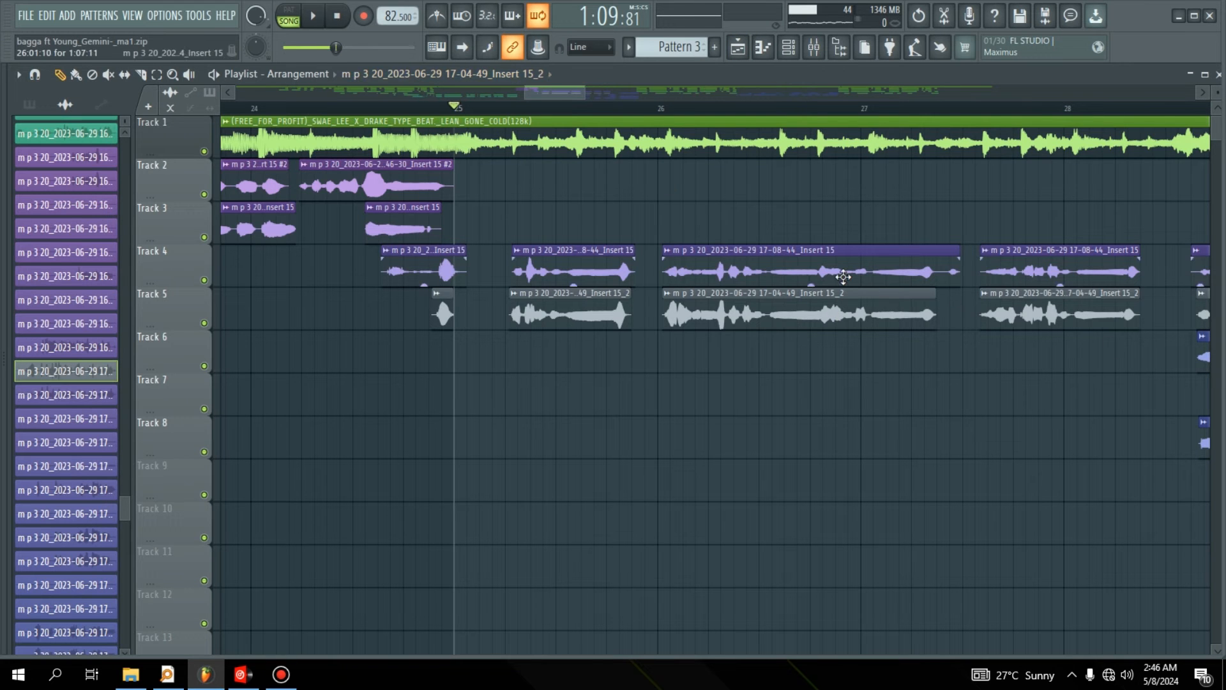
key("space")
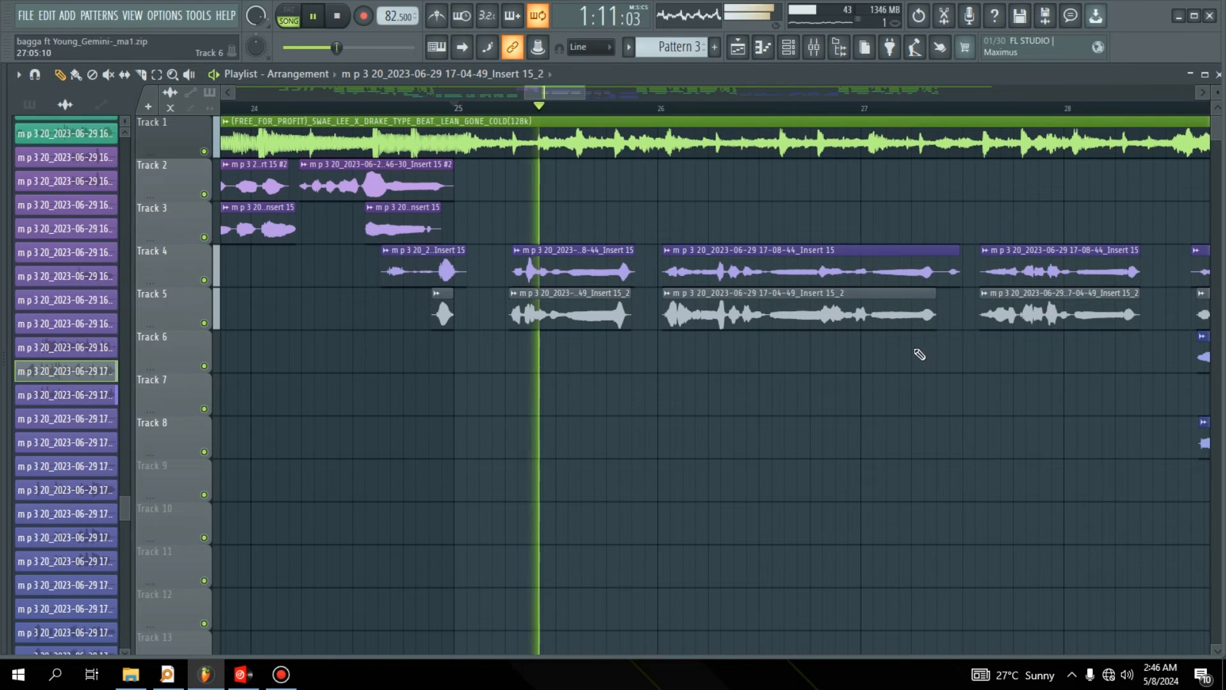
Raise the send level from the Main Vocal Bagga mixer track to the SFX track on insert 14
left_click(790, 50)
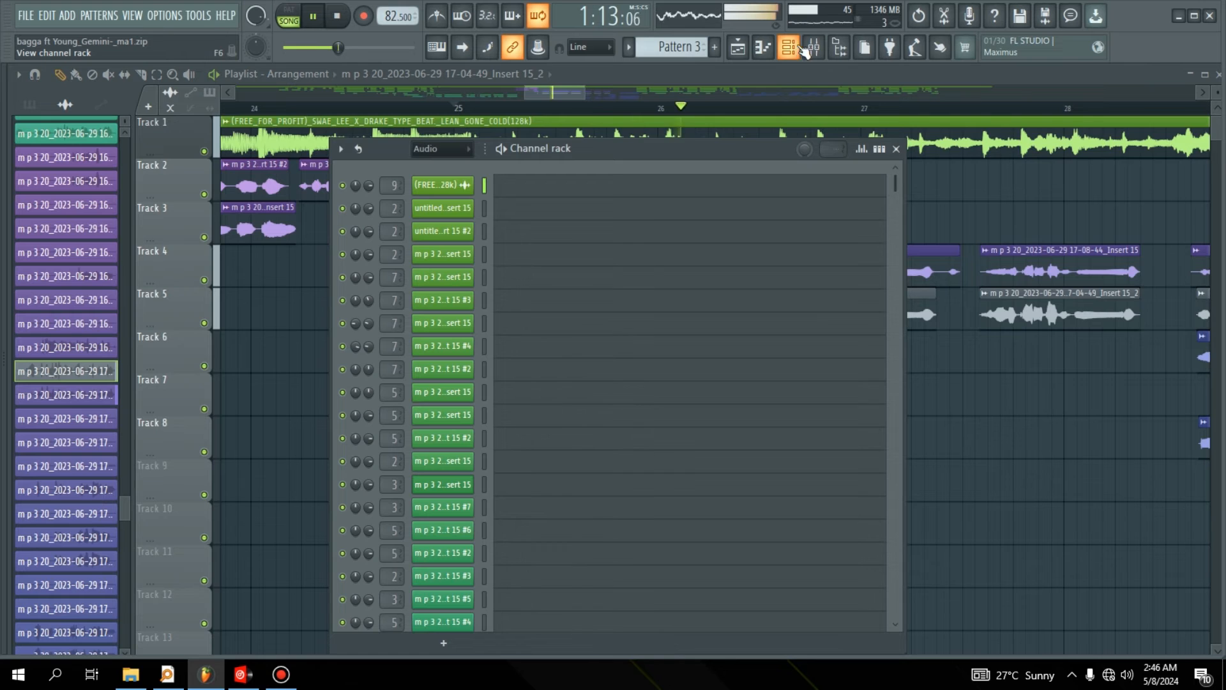
left_click(811, 51)
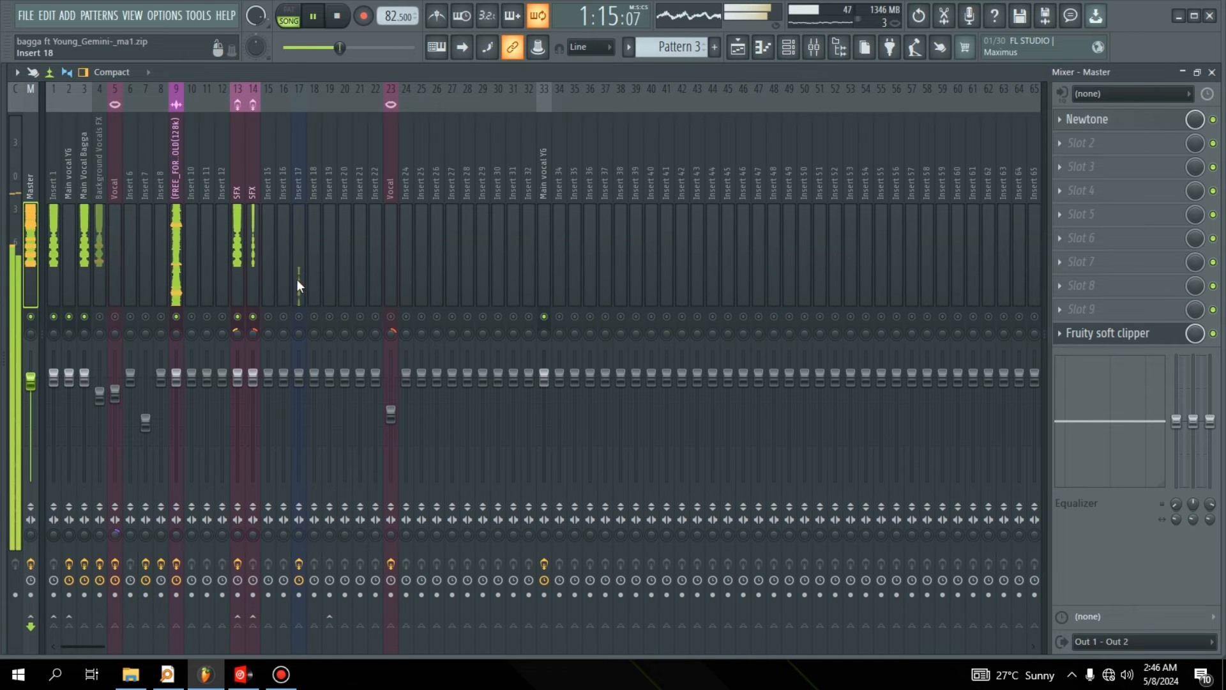
left_click(89, 236)
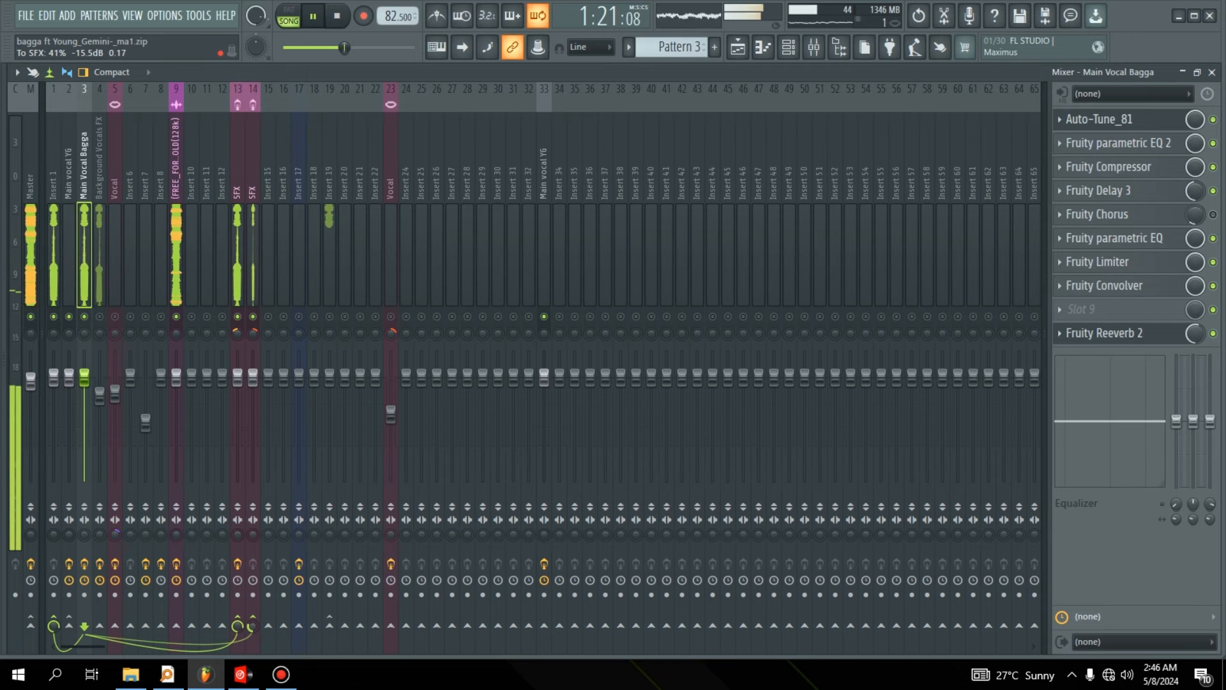
left_click_drag(252, 626, 253, 618)
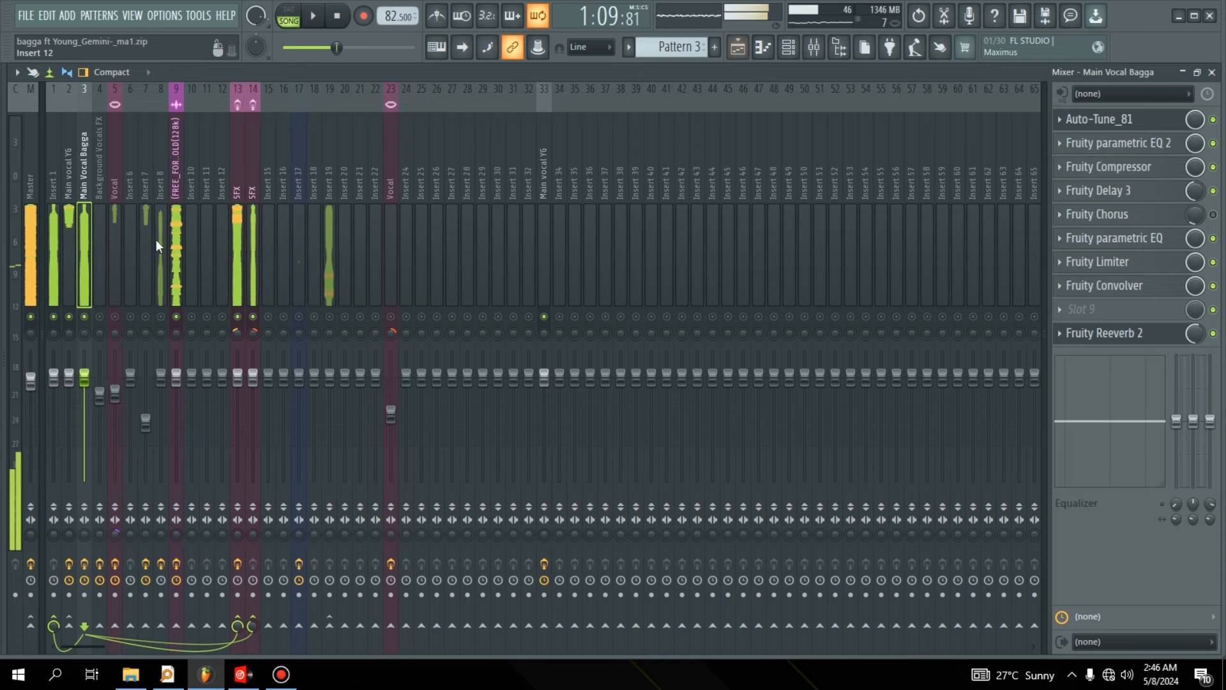
Boost the high shelf (band 7) in Fruity parametric EQ 2 on the Main Vocal Bagga track
left_click(1146, 145)
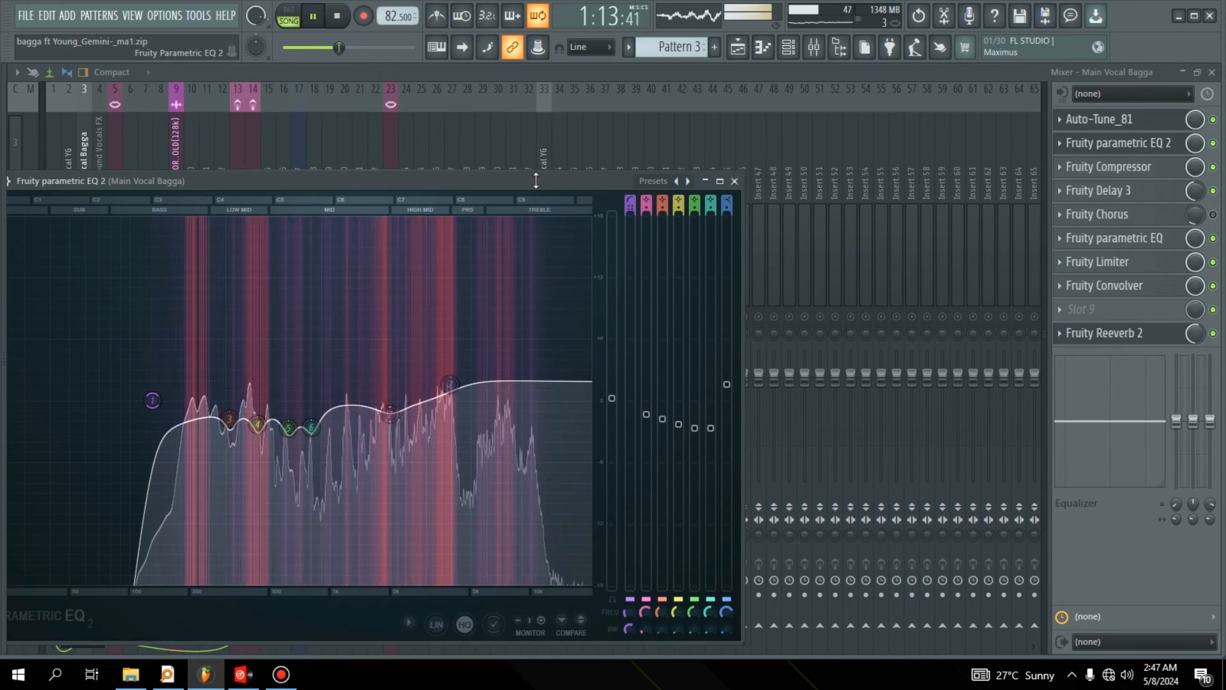
left_click_drag(537, 173, 650, 170)
left_click_drag(547, 181, 760, 134)
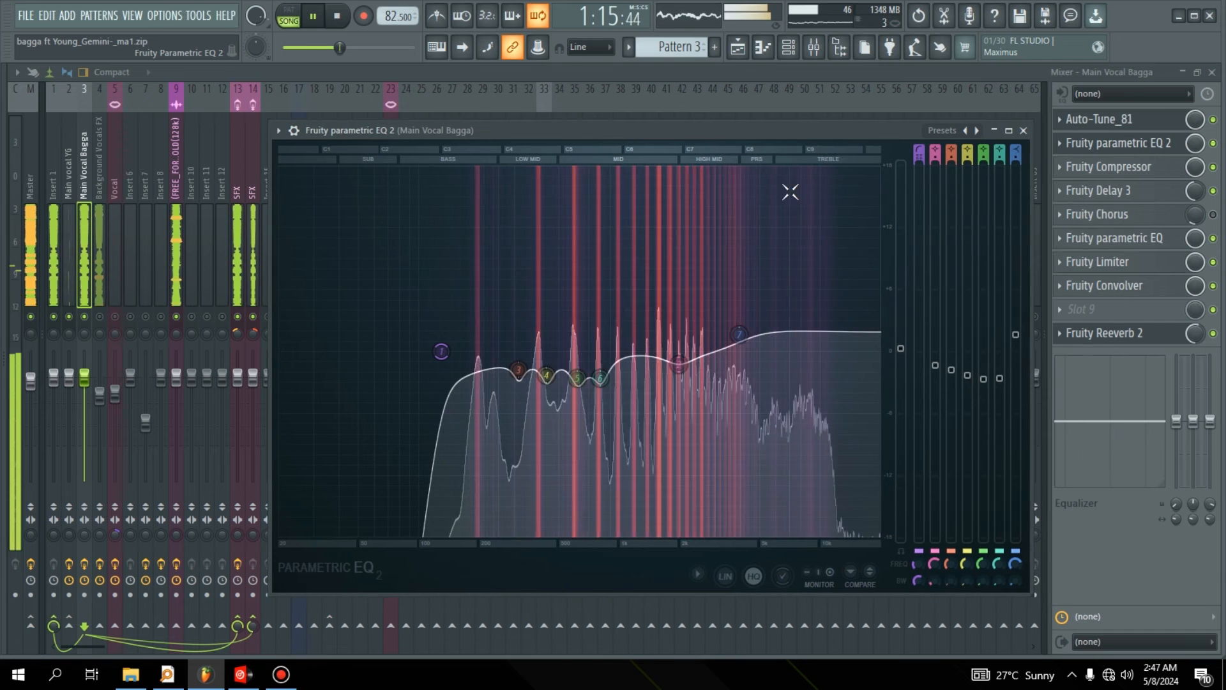
left_click_drag(739, 334, 747, 321)
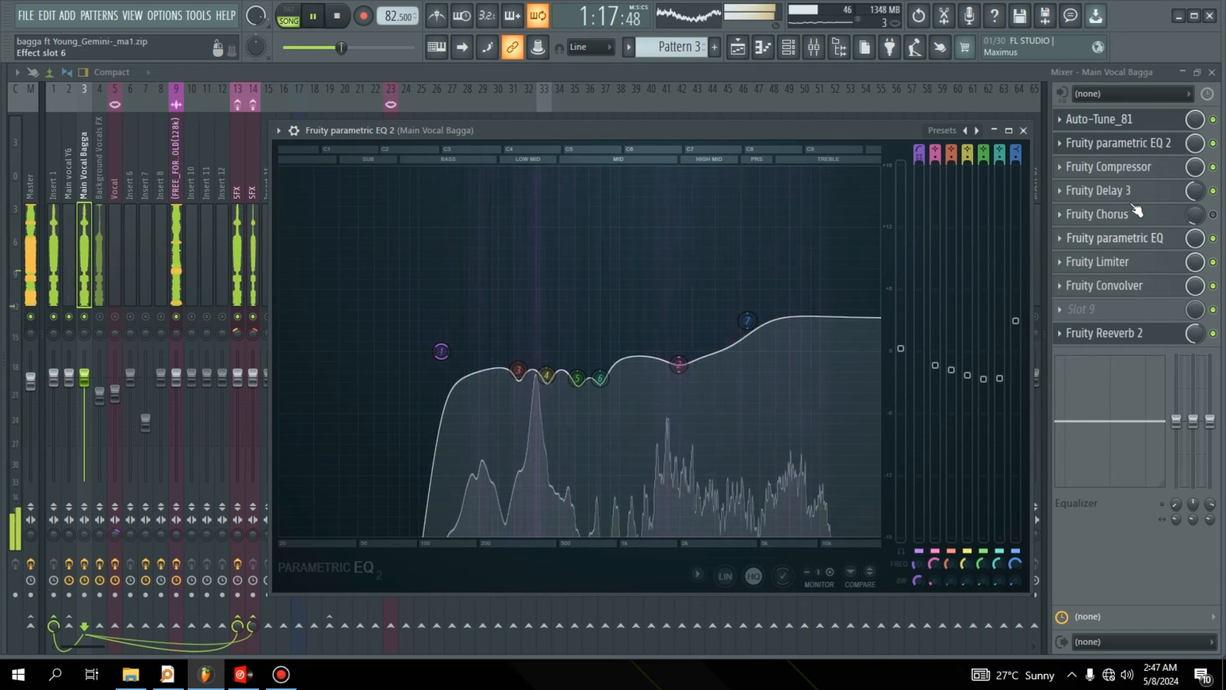
Set the Fruity Compressor ratio on Main Vocal Bagga to 4.0:1 while auditioning, and stop playback
left_click(1127, 169)
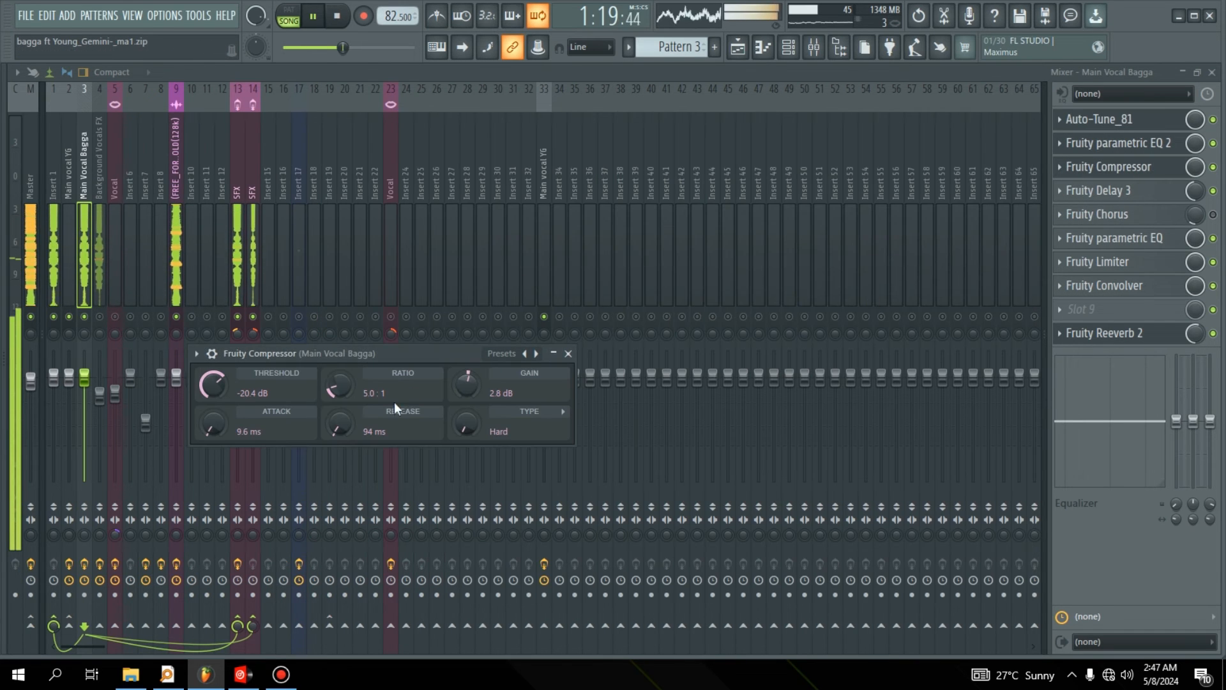
left_click_drag(339, 385, 339, 393)
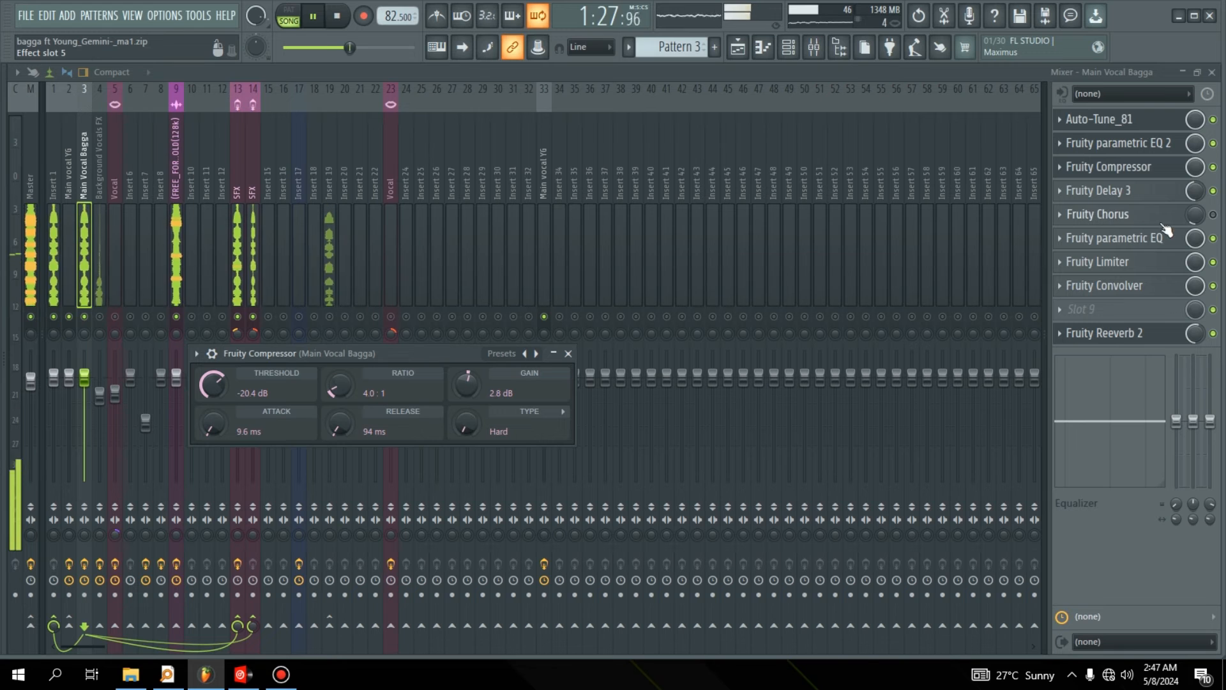
key("space")
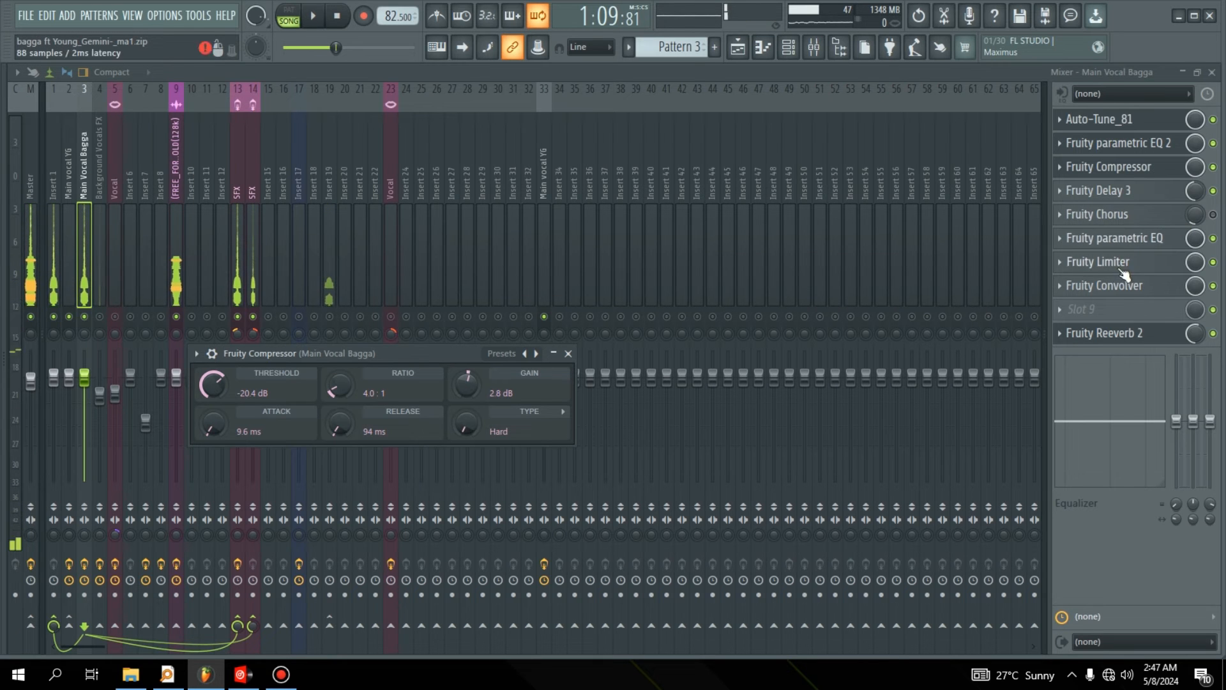
Fine-tune the compression threshold of Main Vocal Bagga's Fruity Limiter during playback and raise its gain slightly
left_click(1107, 263)
key("space")
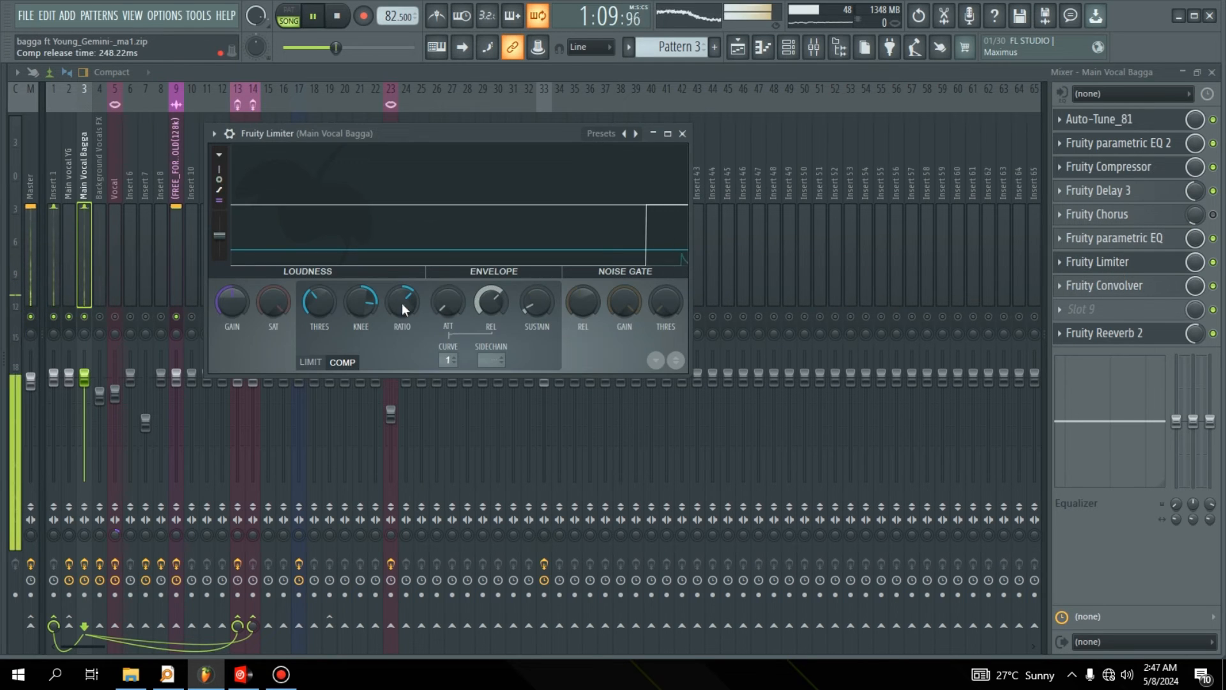
left_click_drag(323, 305, 323, 301)
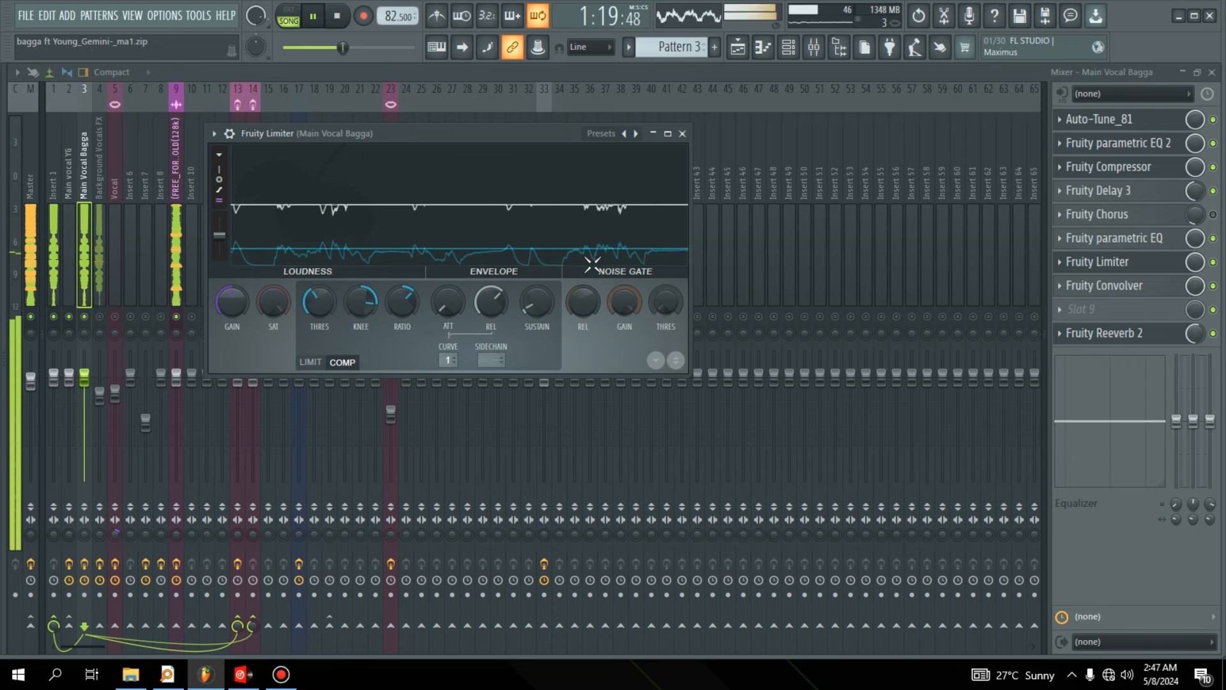
key("space")
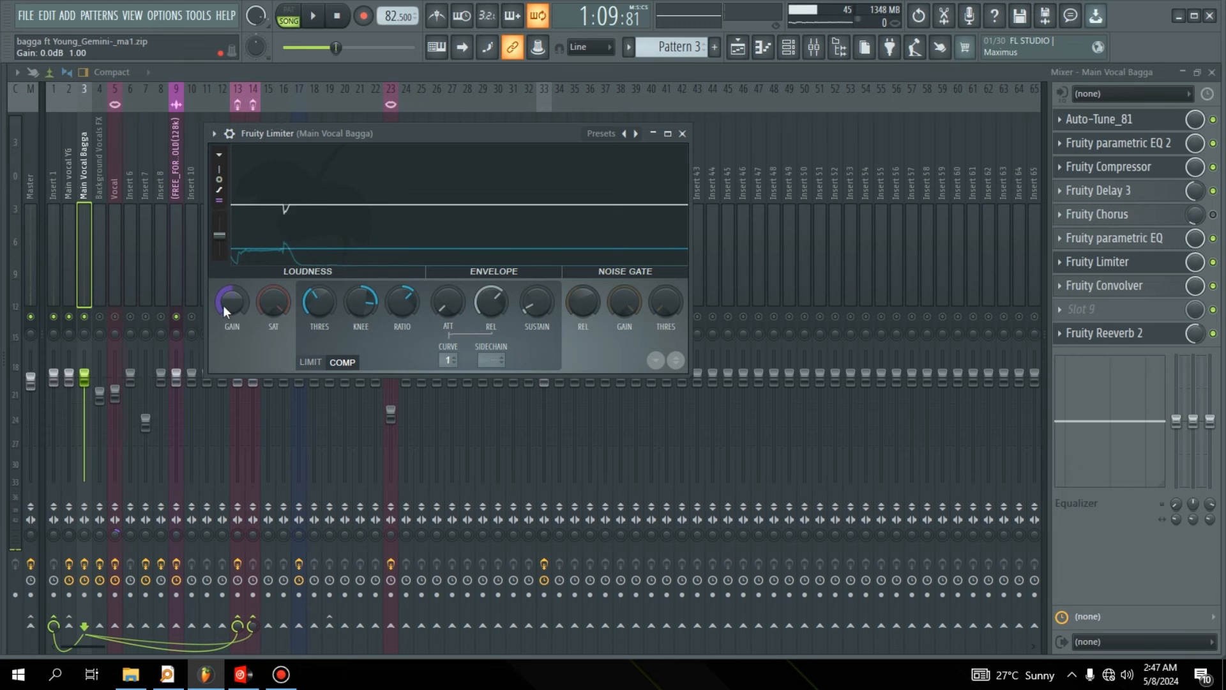
left_click_drag(232, 302, 231, 291)
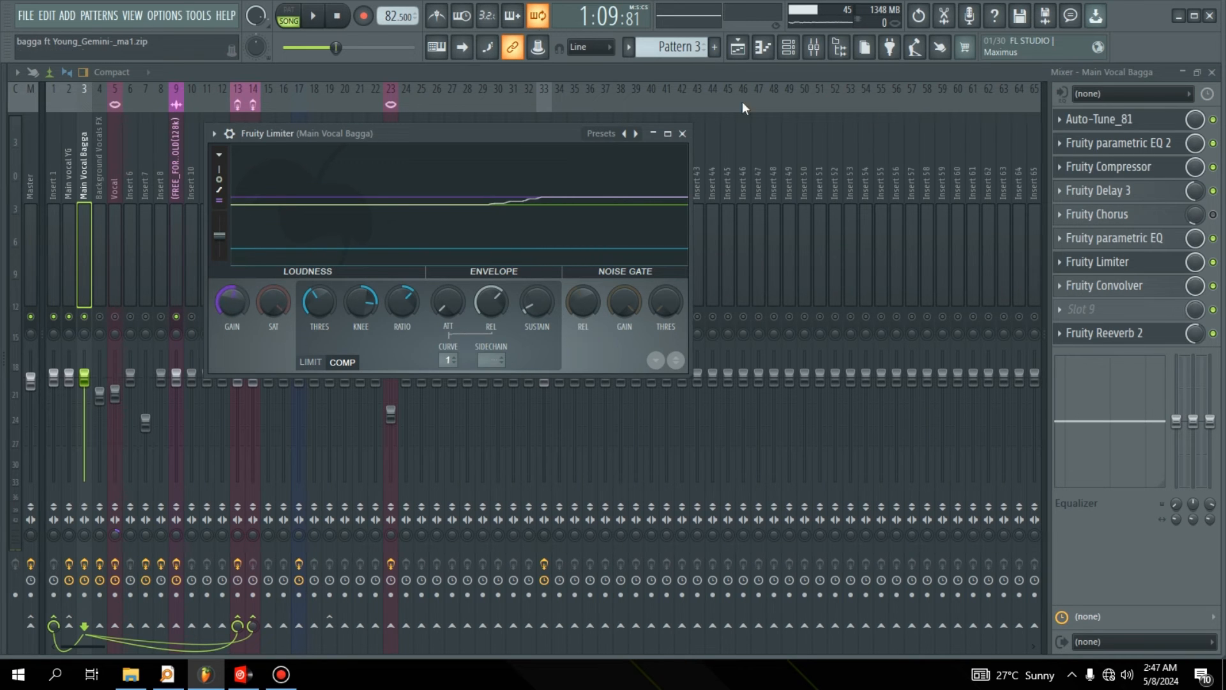
Close the mixer and the open effect windows of the Main Vocal Bagga track
left_click(1212, 73)
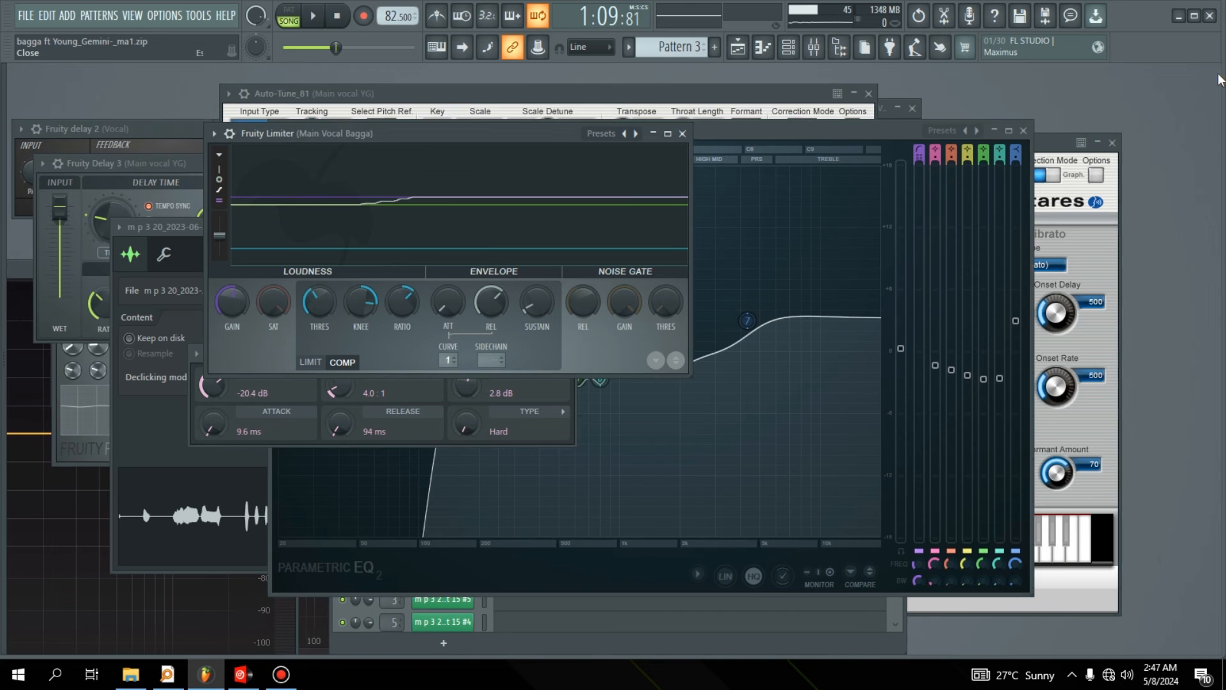
left_click(696, 145)
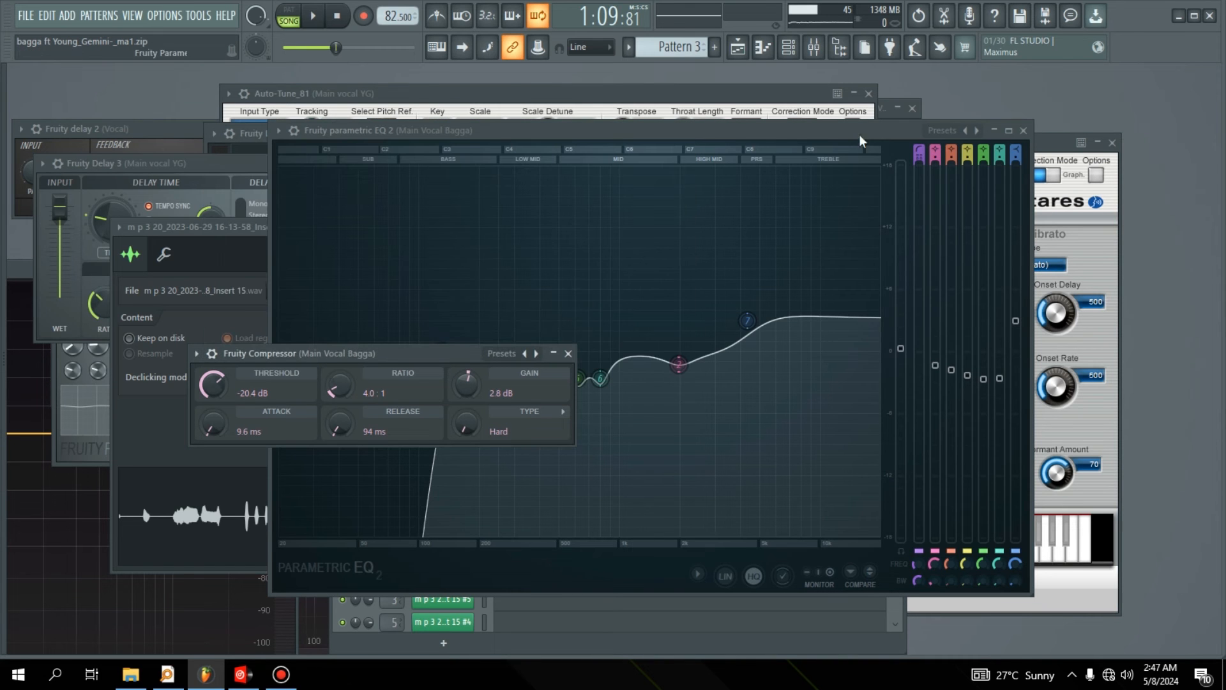
left_click(1022, 131)
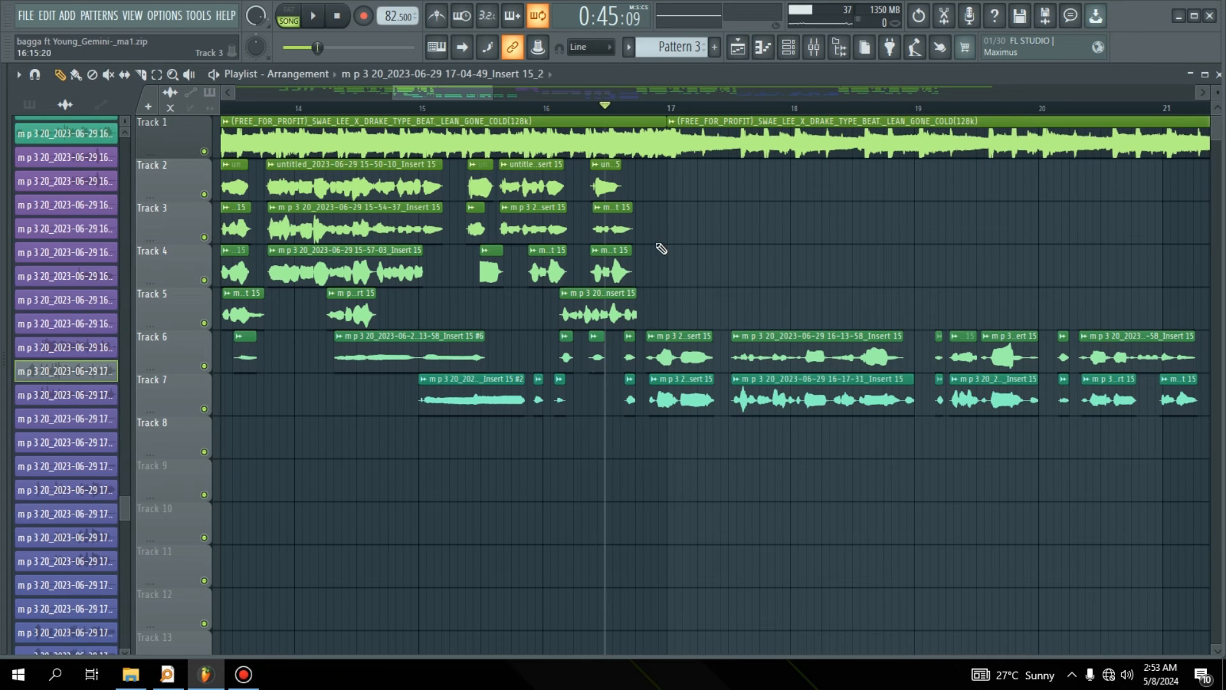
Audition the arrangement from the middle of bar 16, stop playback, and open the mixer
key("space")
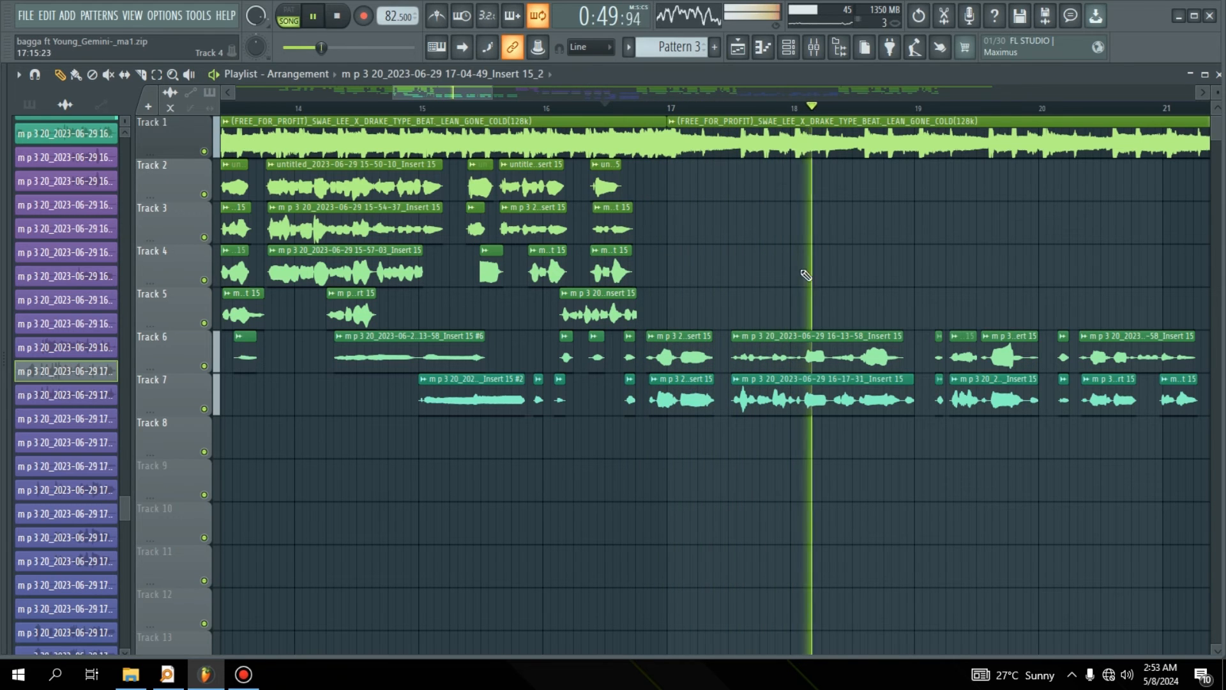
key("space")
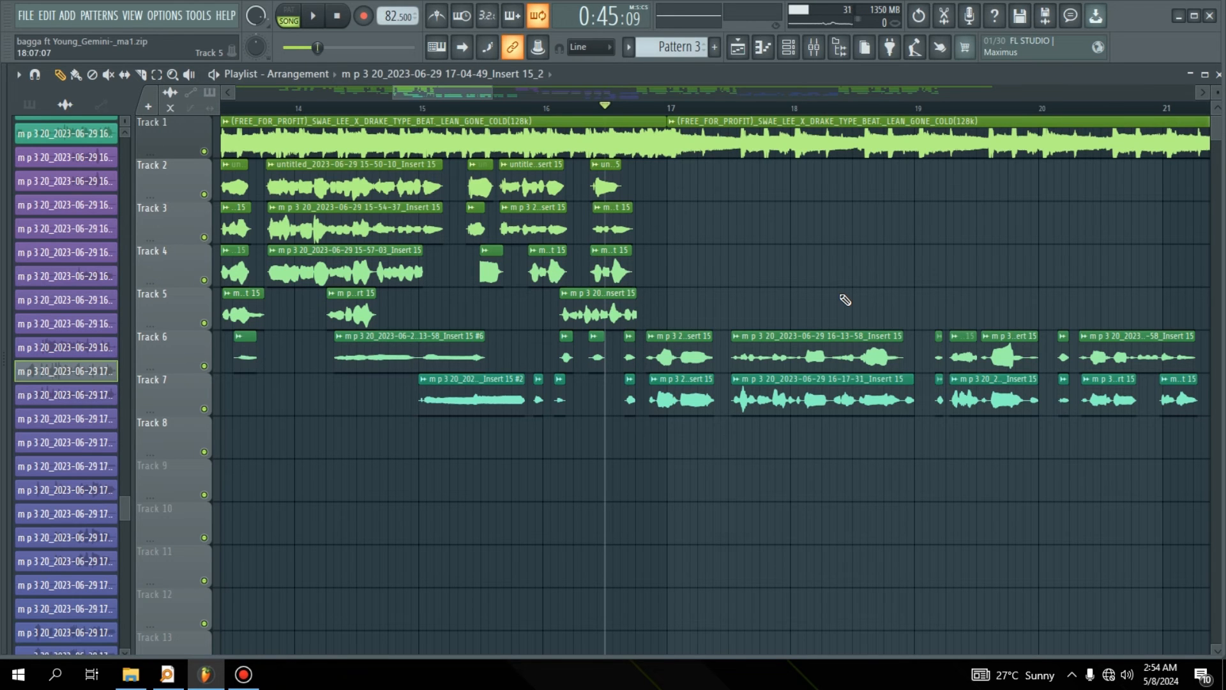
left_click(814, 48)
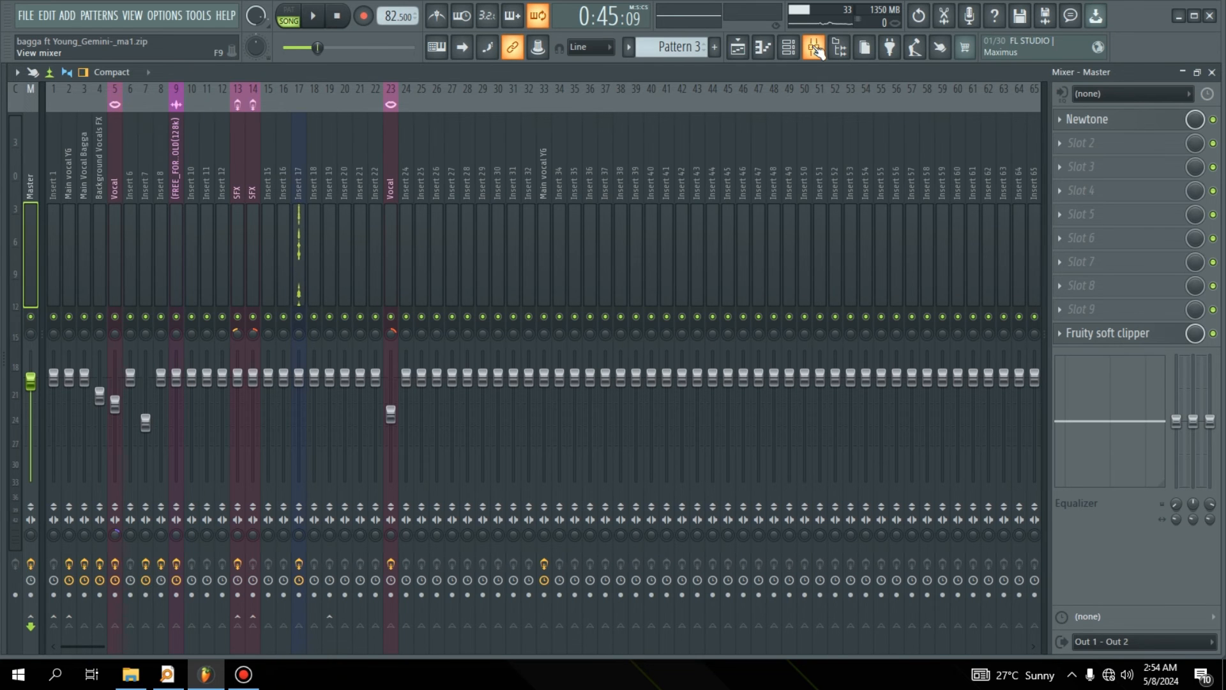
Close the mixer, audition the arrangement from the later part of bar 8, and stop playback
left_click(816, 50)
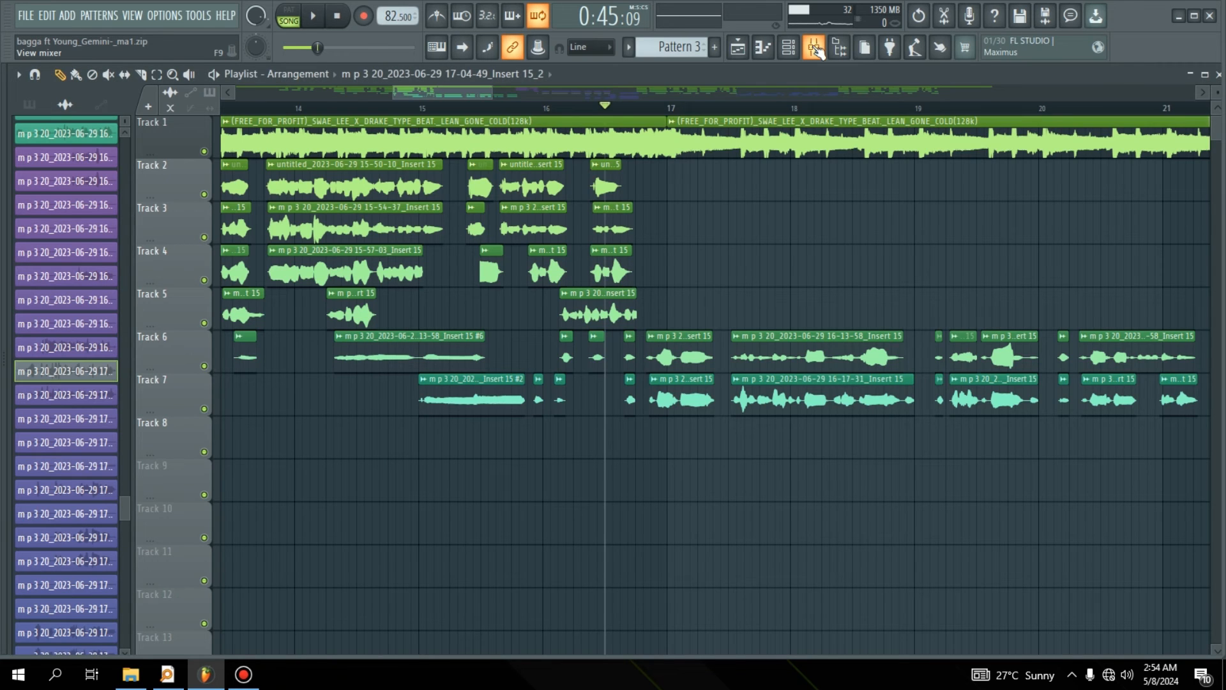
left_click_drag(472, 91, 368, 95)
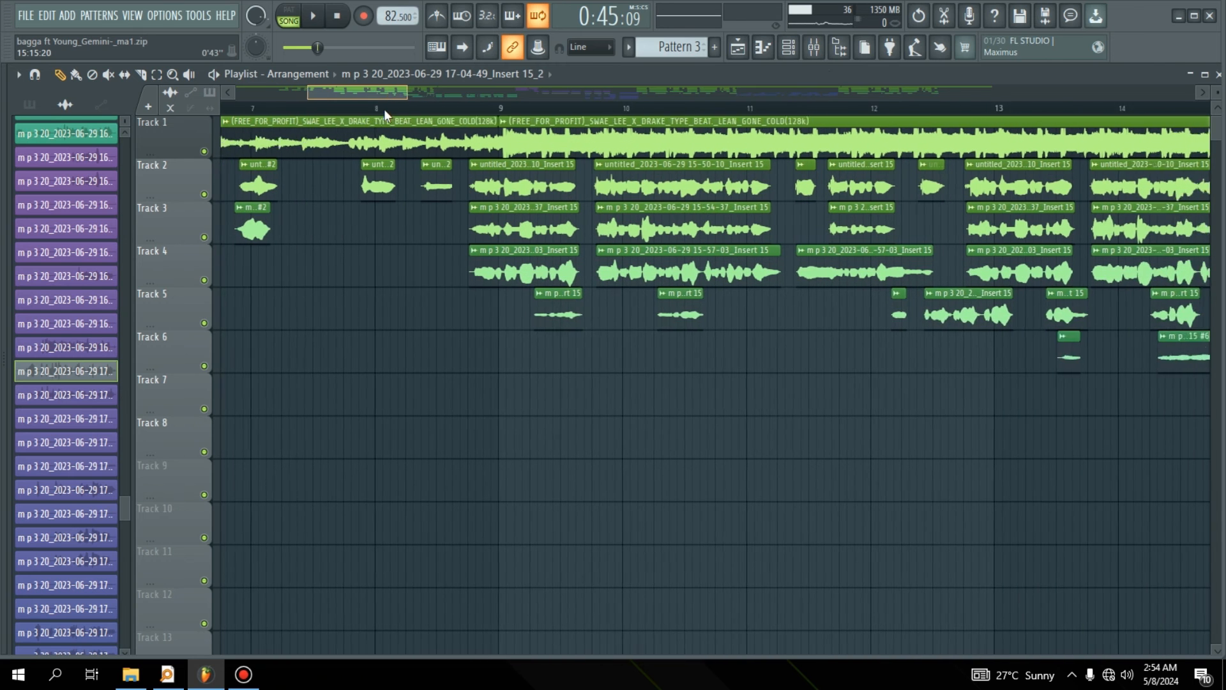
left_click(501, 109)
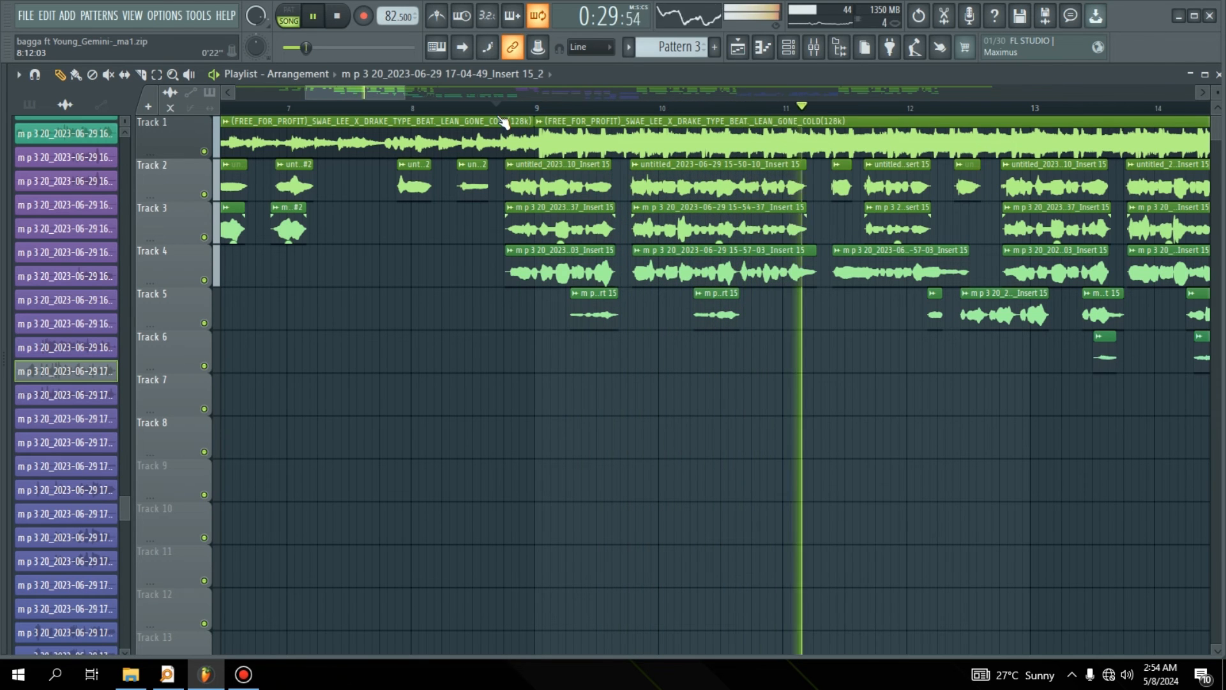
key("space")
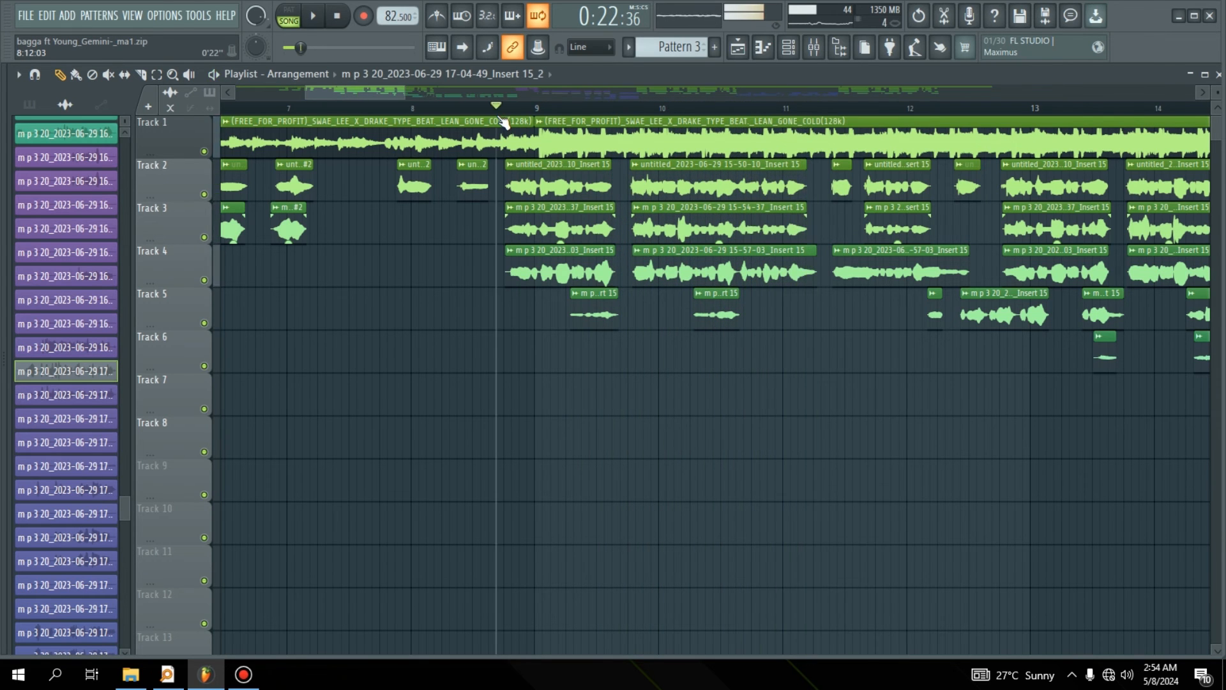
Review the Fruity Reeverb 2, Auto-Tune Evo VST and Soundgoodizer settings on the Vocal mixer track
key("F9")
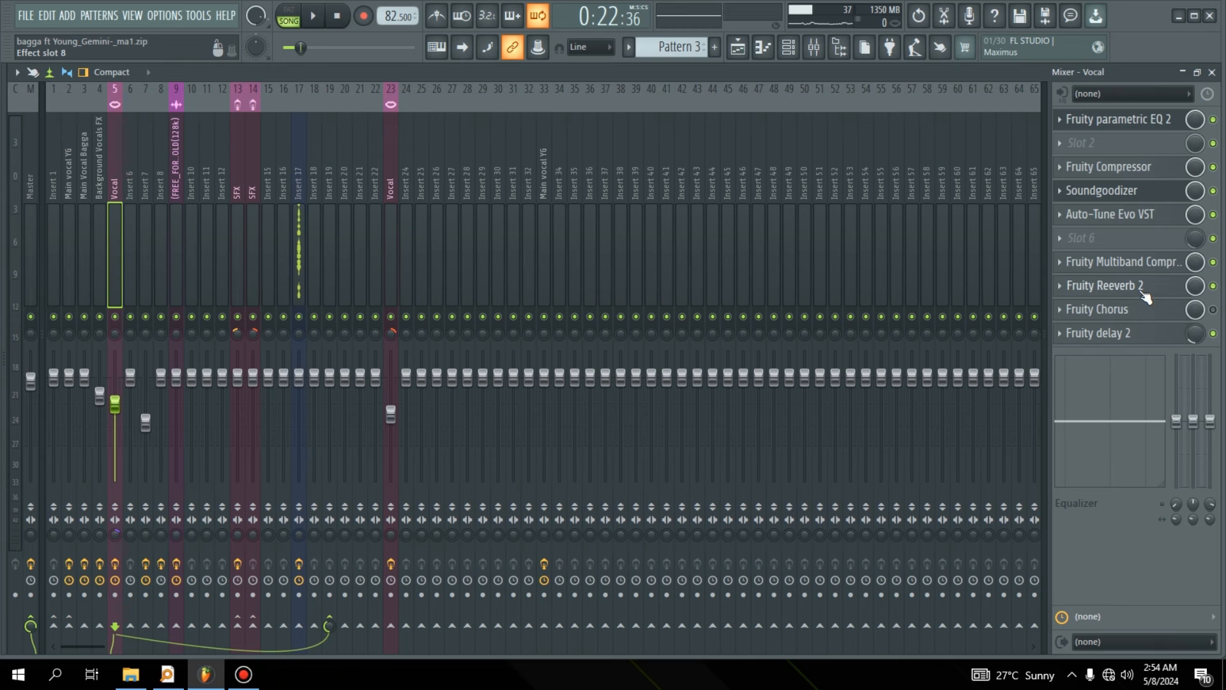
left_click(1144, 296)
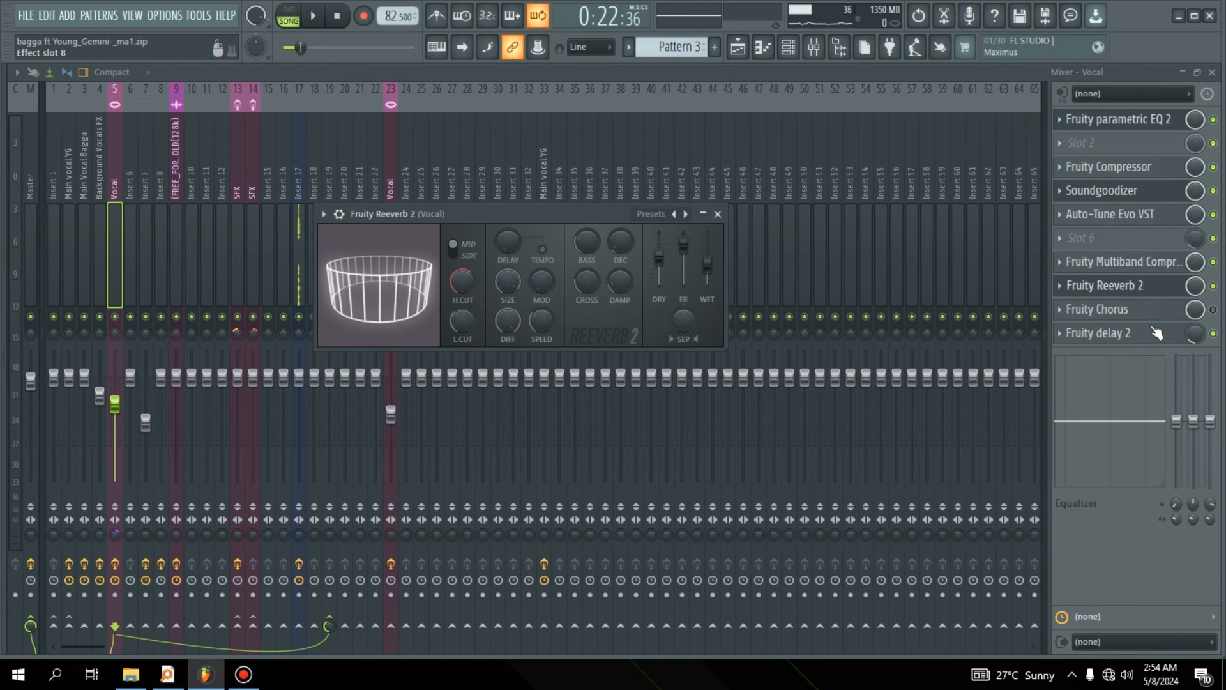
left_click(1139, 290)
left_click(1122, 216)
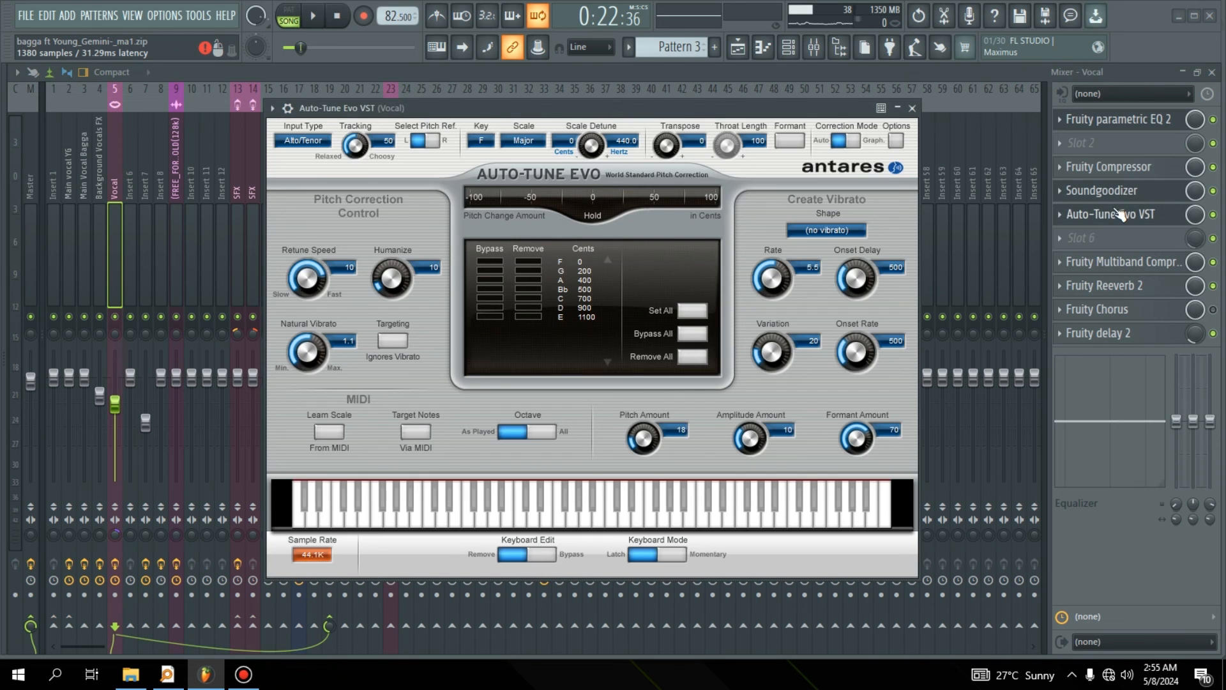
left_click(1122, 216)
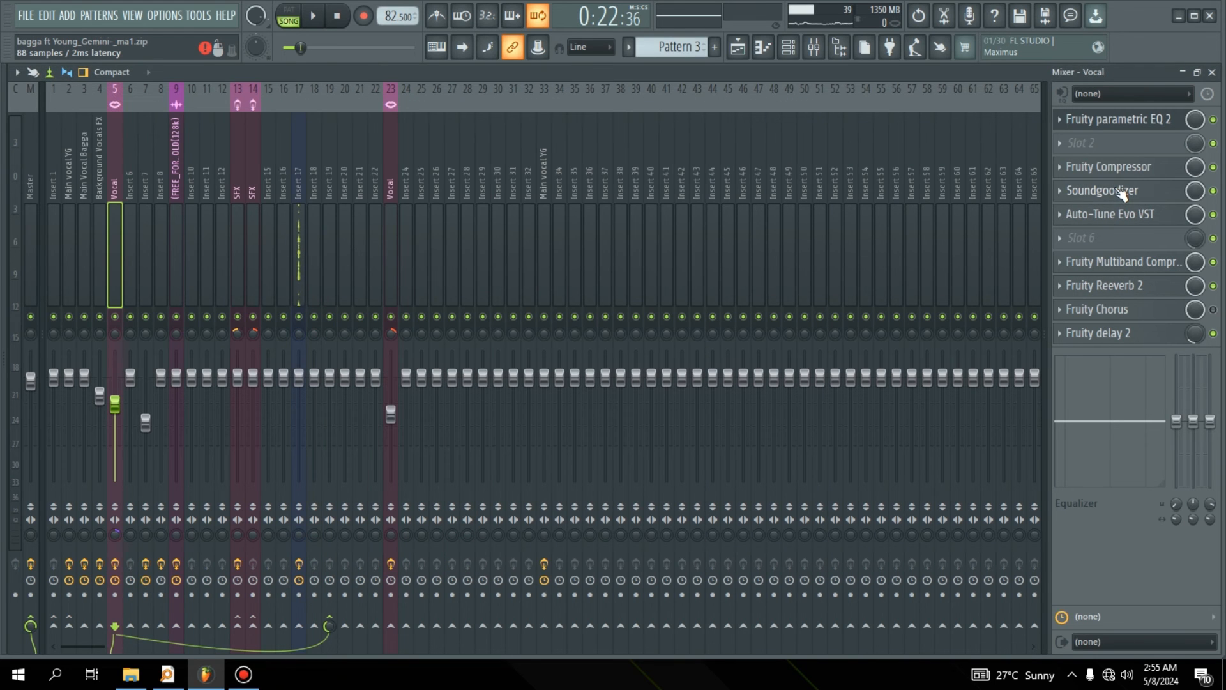
left_click(1121, 191)
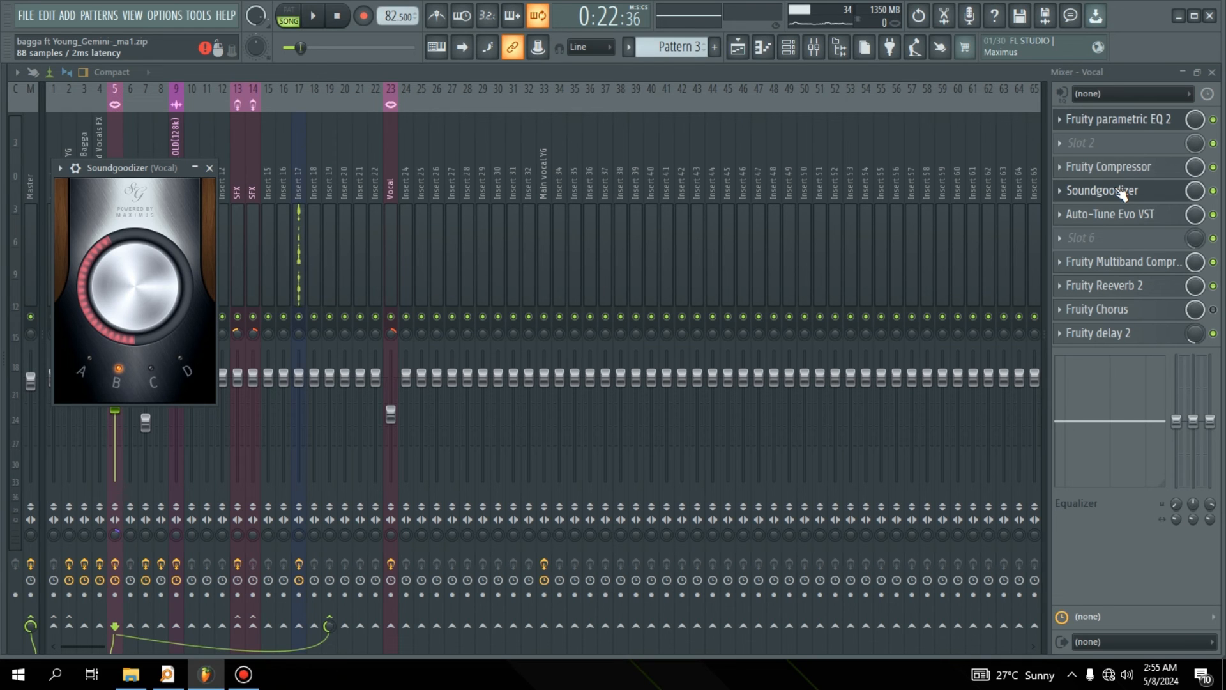
Raise the low-cut frequency of band 1 slightly in the Vocal track's Fruity parametric EQ 2, and close the mixer and effect windows
left_click(1129, 124)
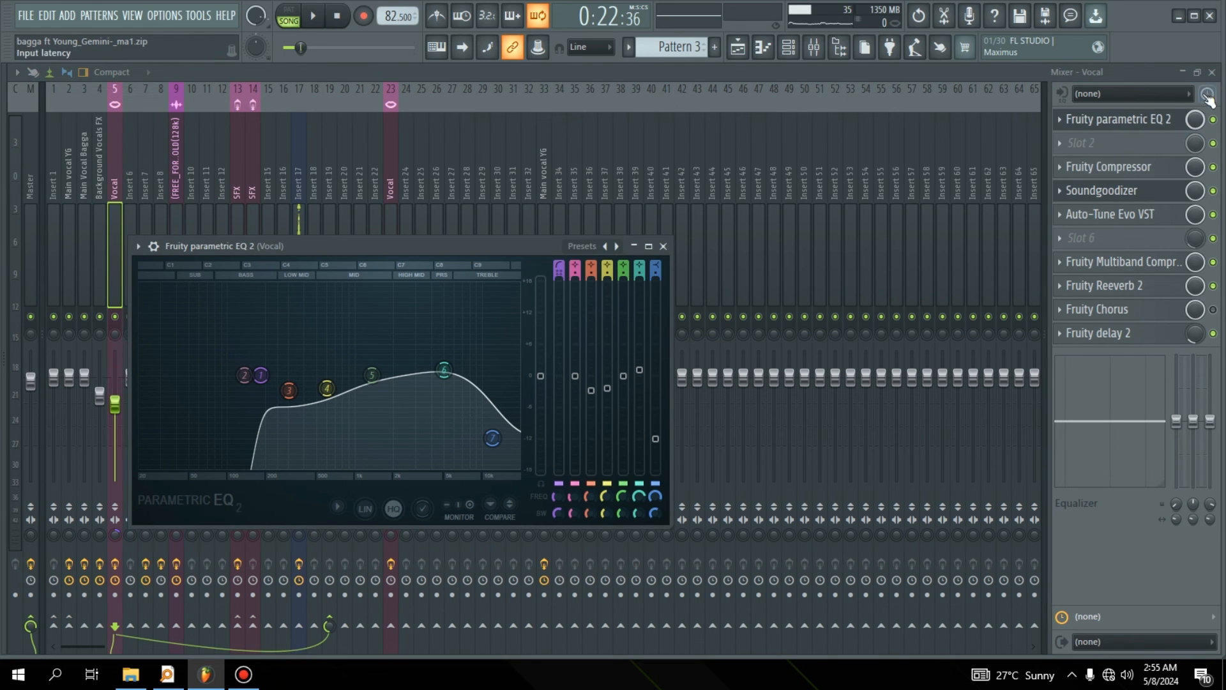
left_click_drag(261, 374, 268, 375)
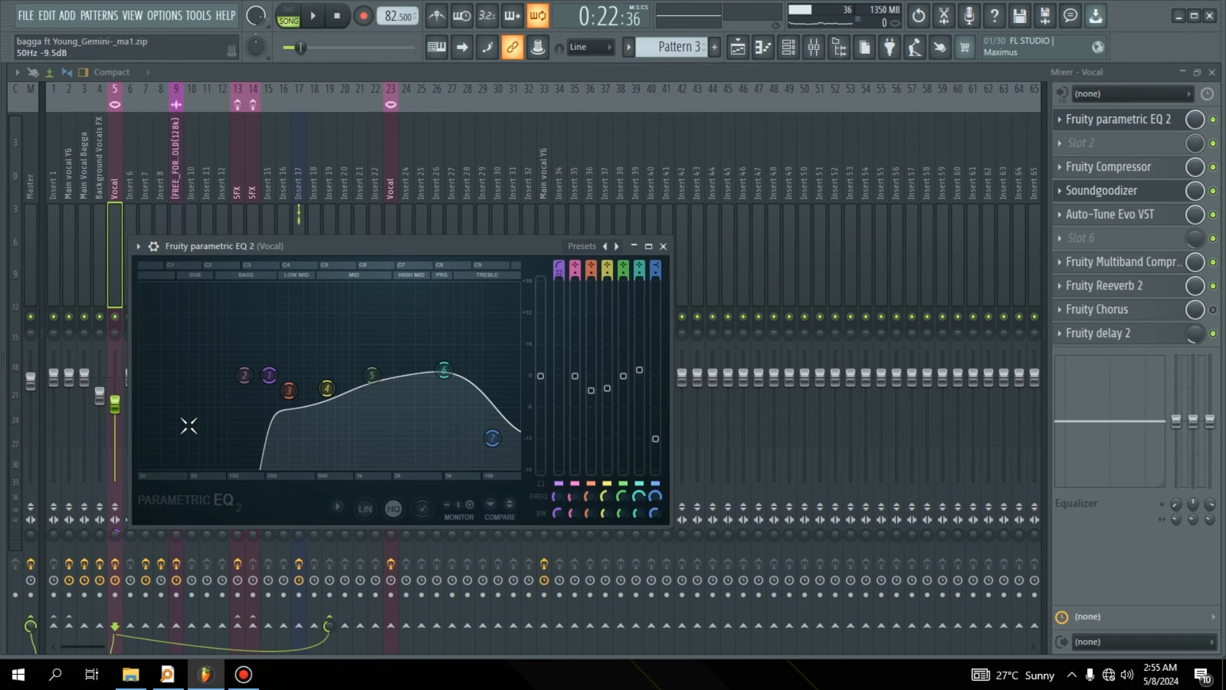
left_click(1213, 73)
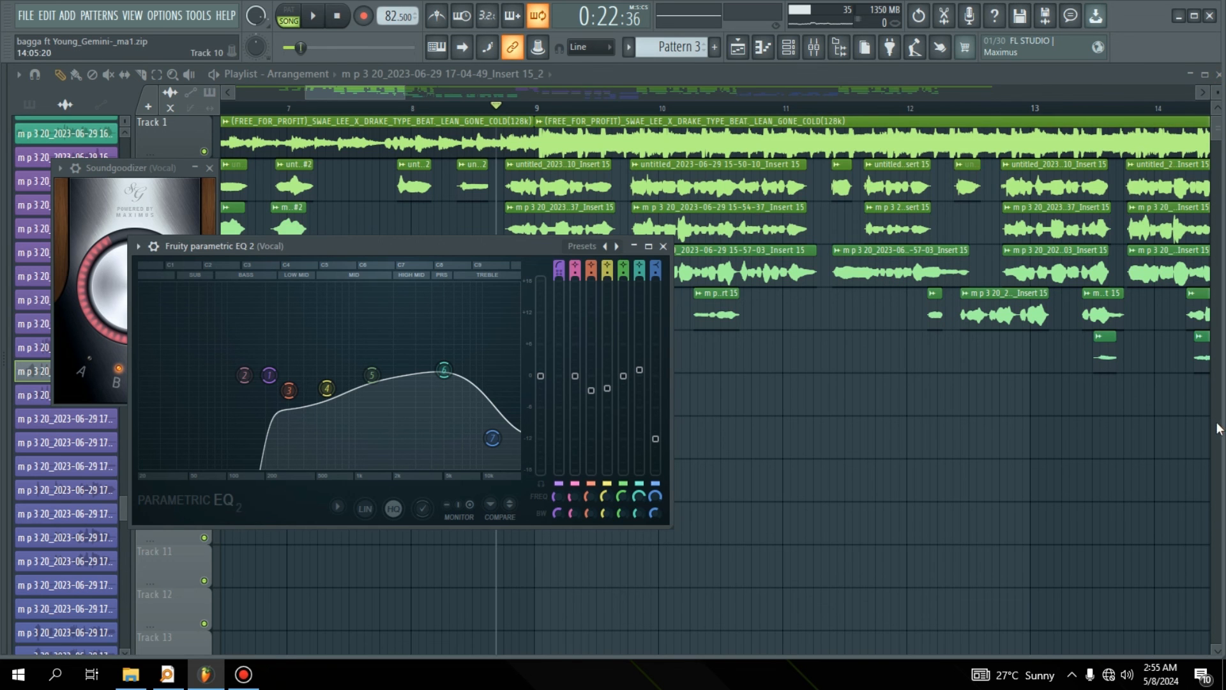
left_click(663, 246)
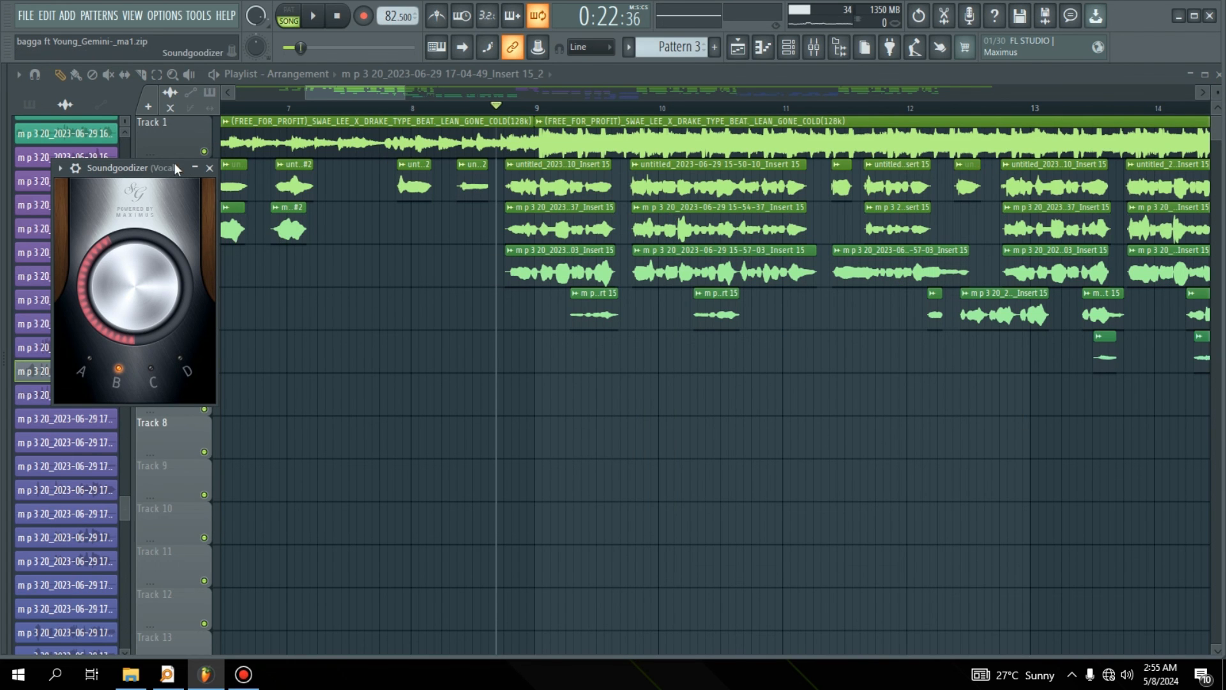
left_click(208, 167)
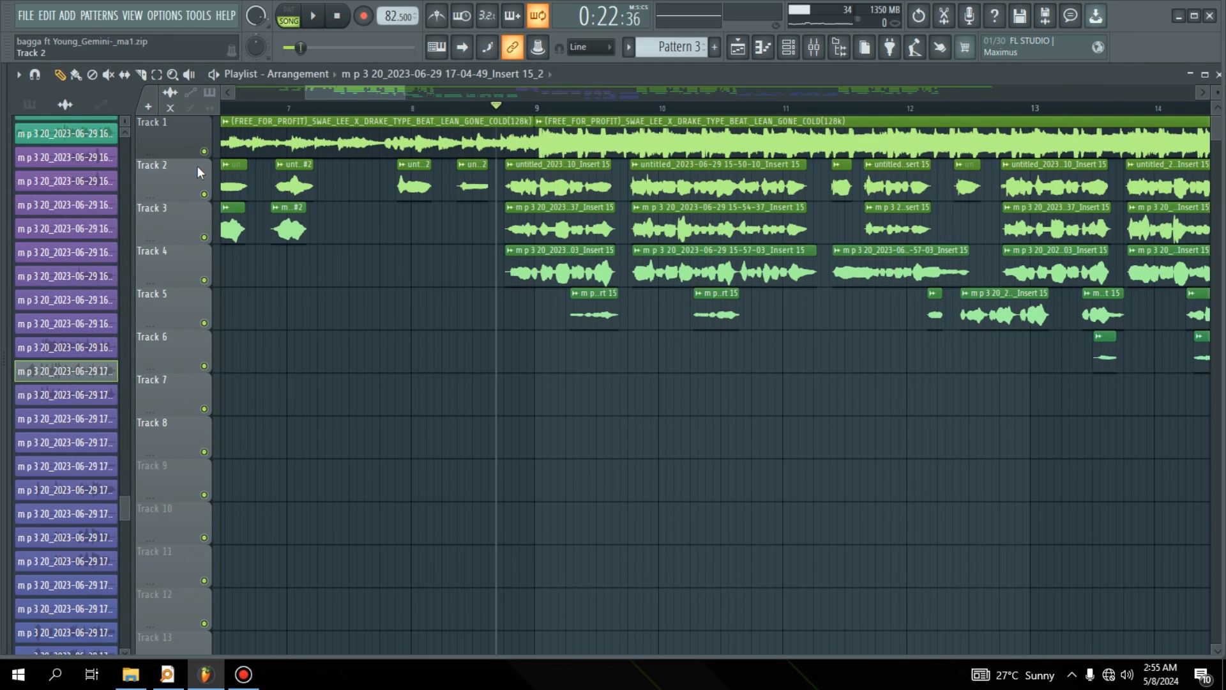